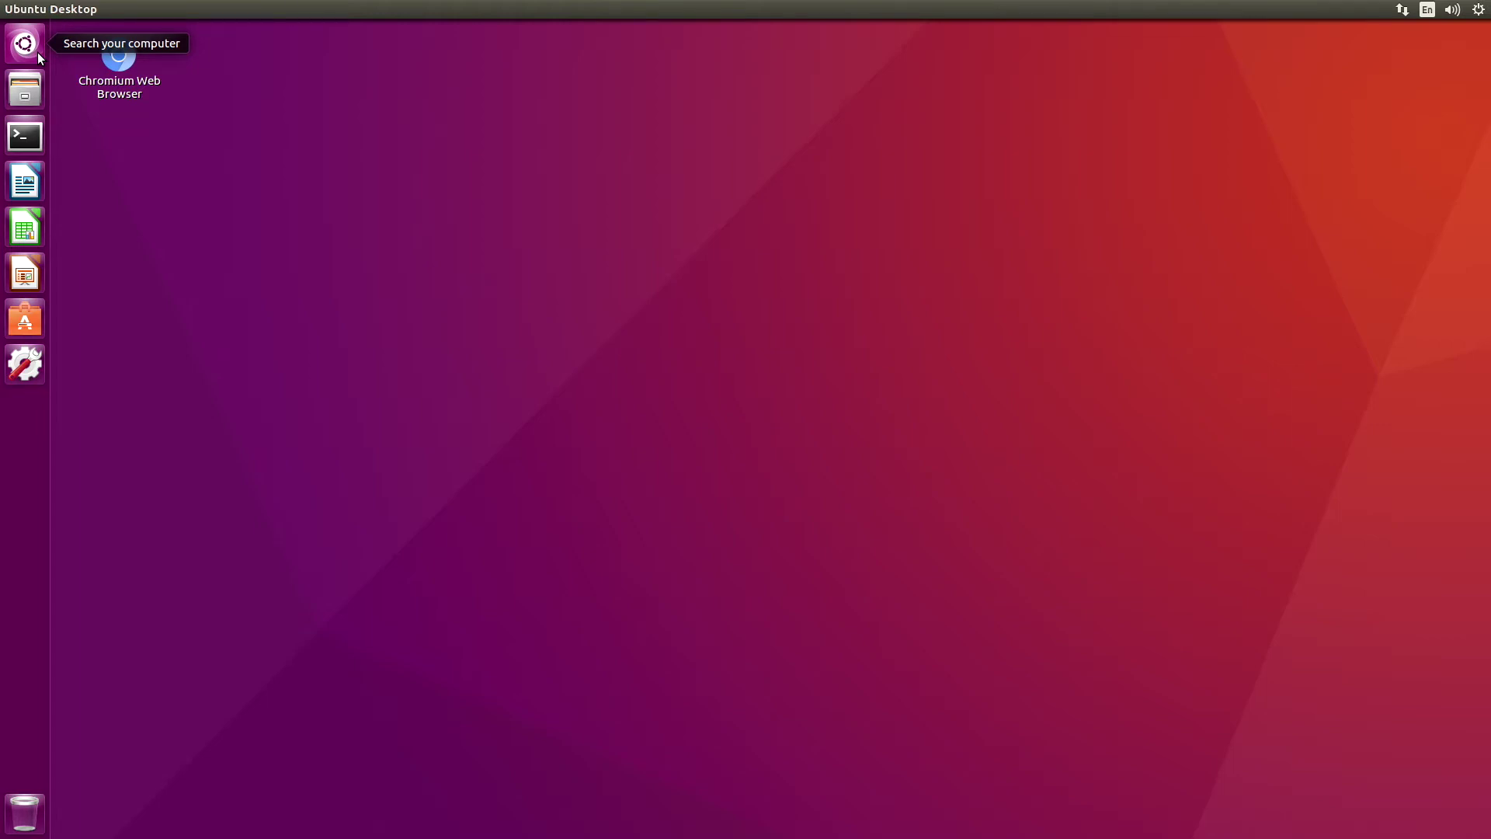
# Launch the Disks utility by searching for it in the Dash
pyautogui.click(36, 53)
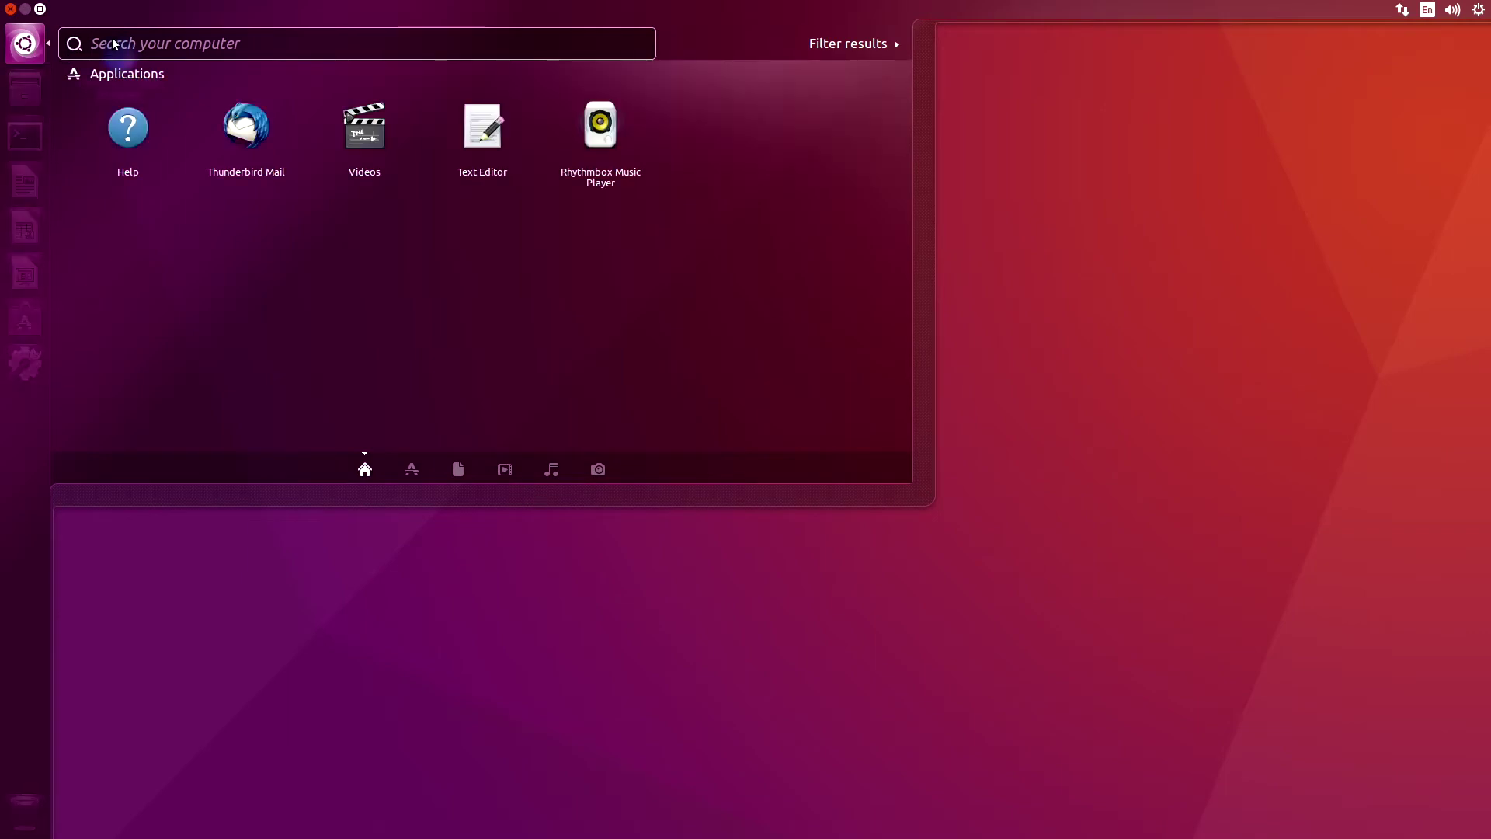
pyautogui.write('Disks')
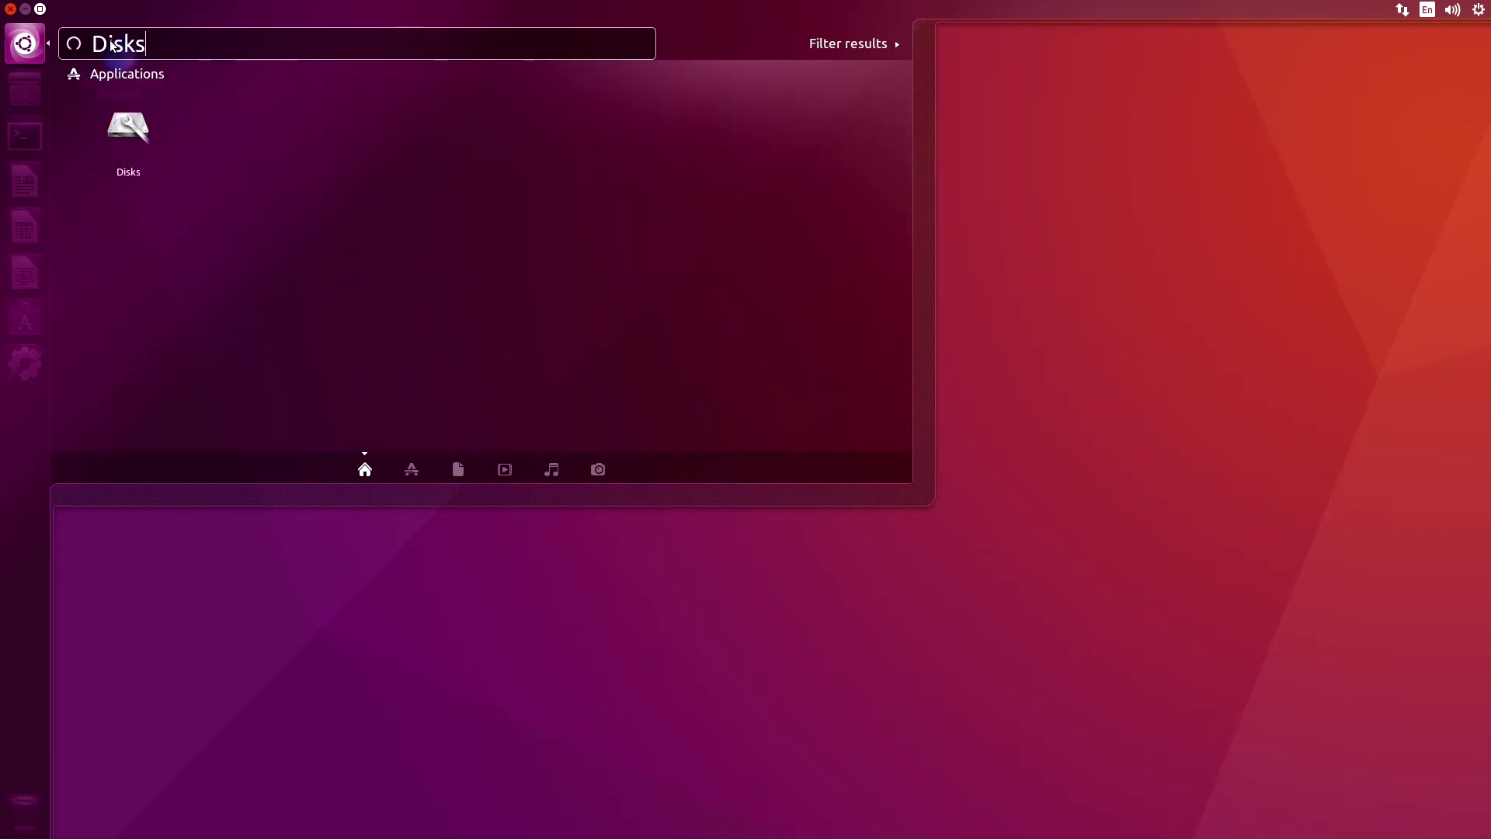
pyautogui.click(129, 125)
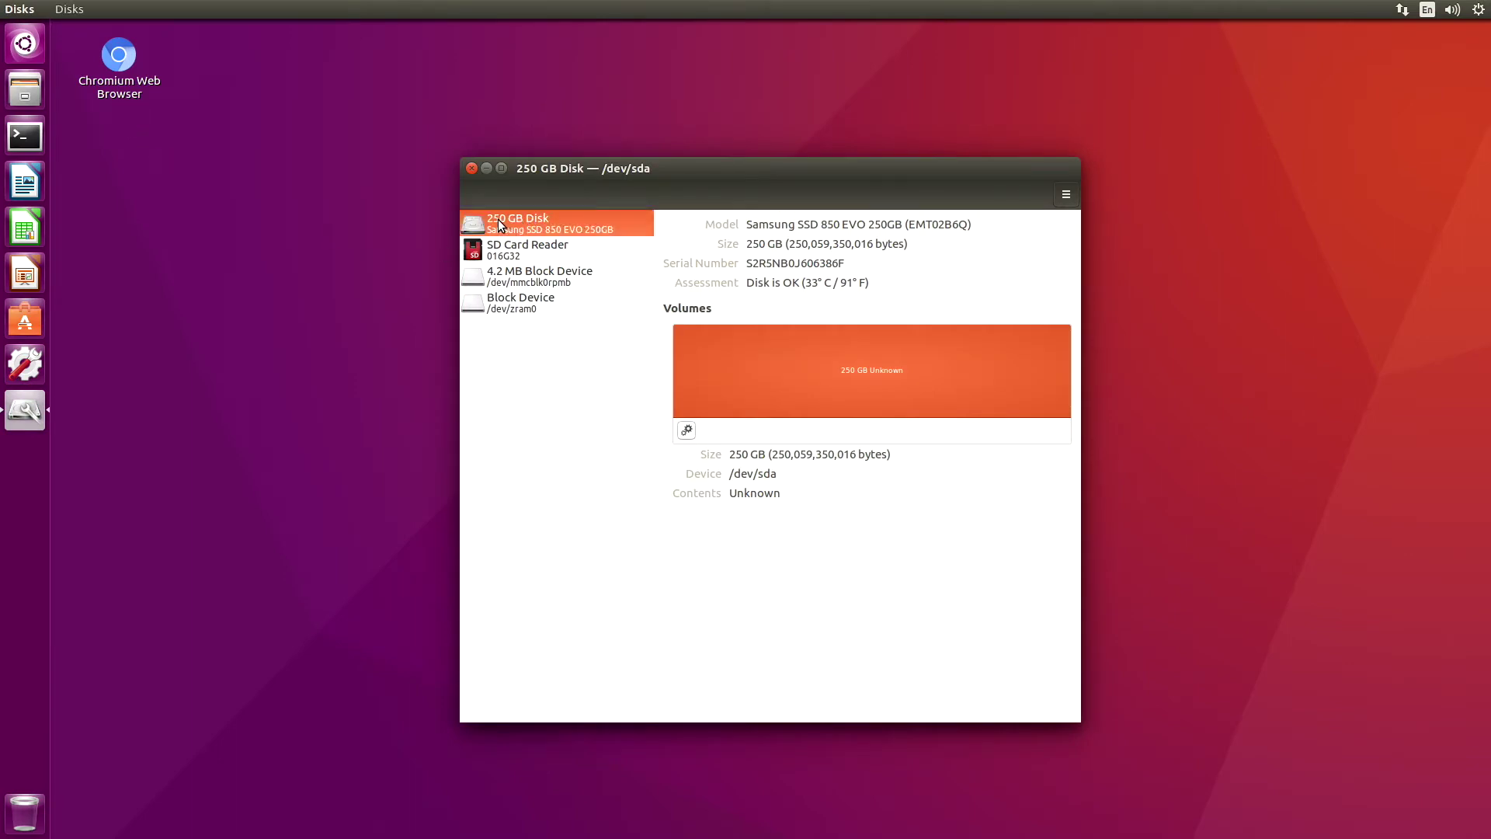
# Format the 250 GB SSD with a GUID Partition Table, authenticating with the administrator password
pyautogui.click(1067, 195)
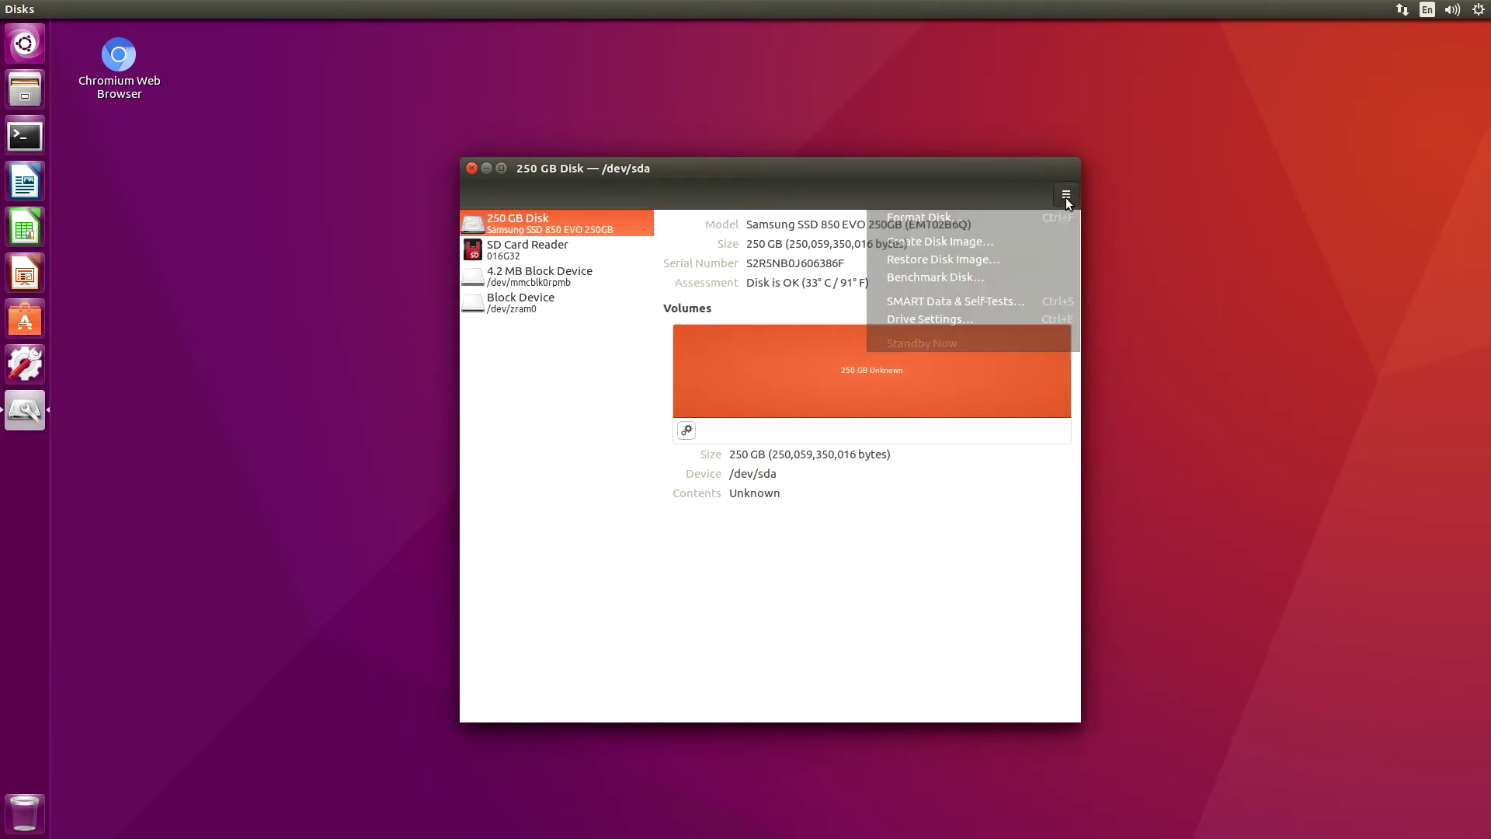
pyautogui.click(961, 217)
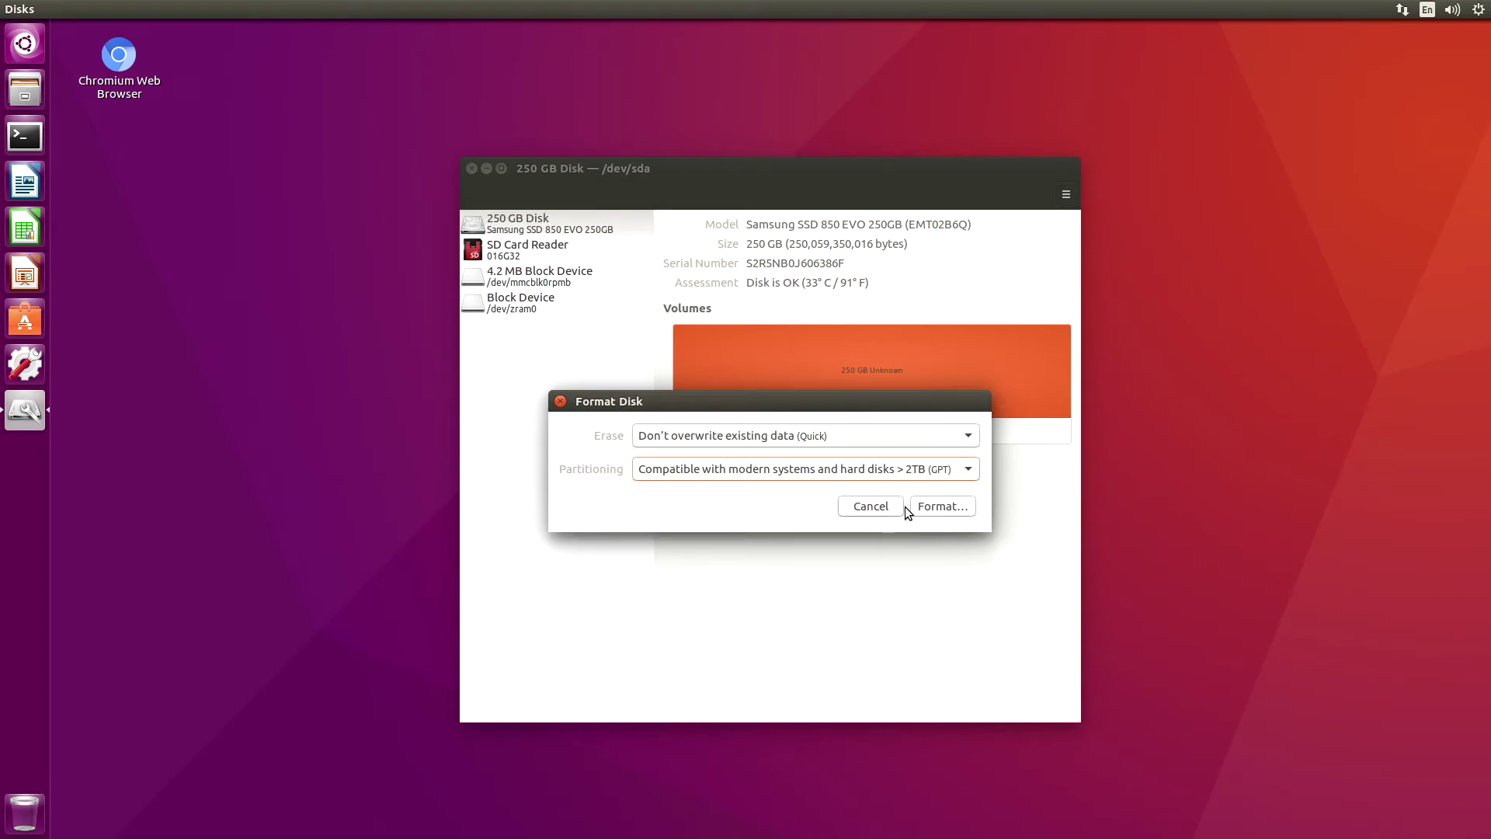
pyautogui.click(932, 506)
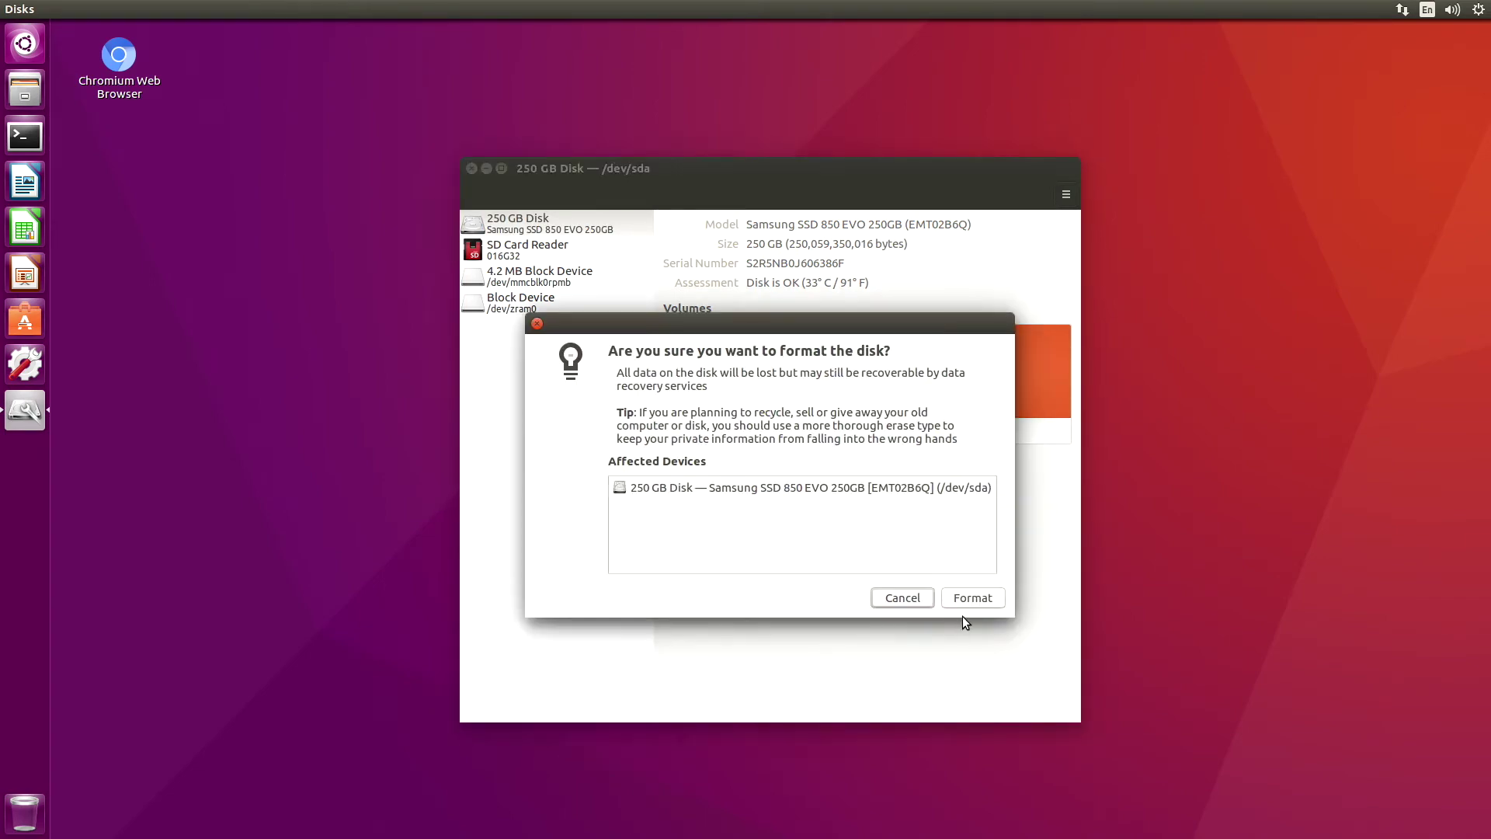
pyautogui.click(966, 596)
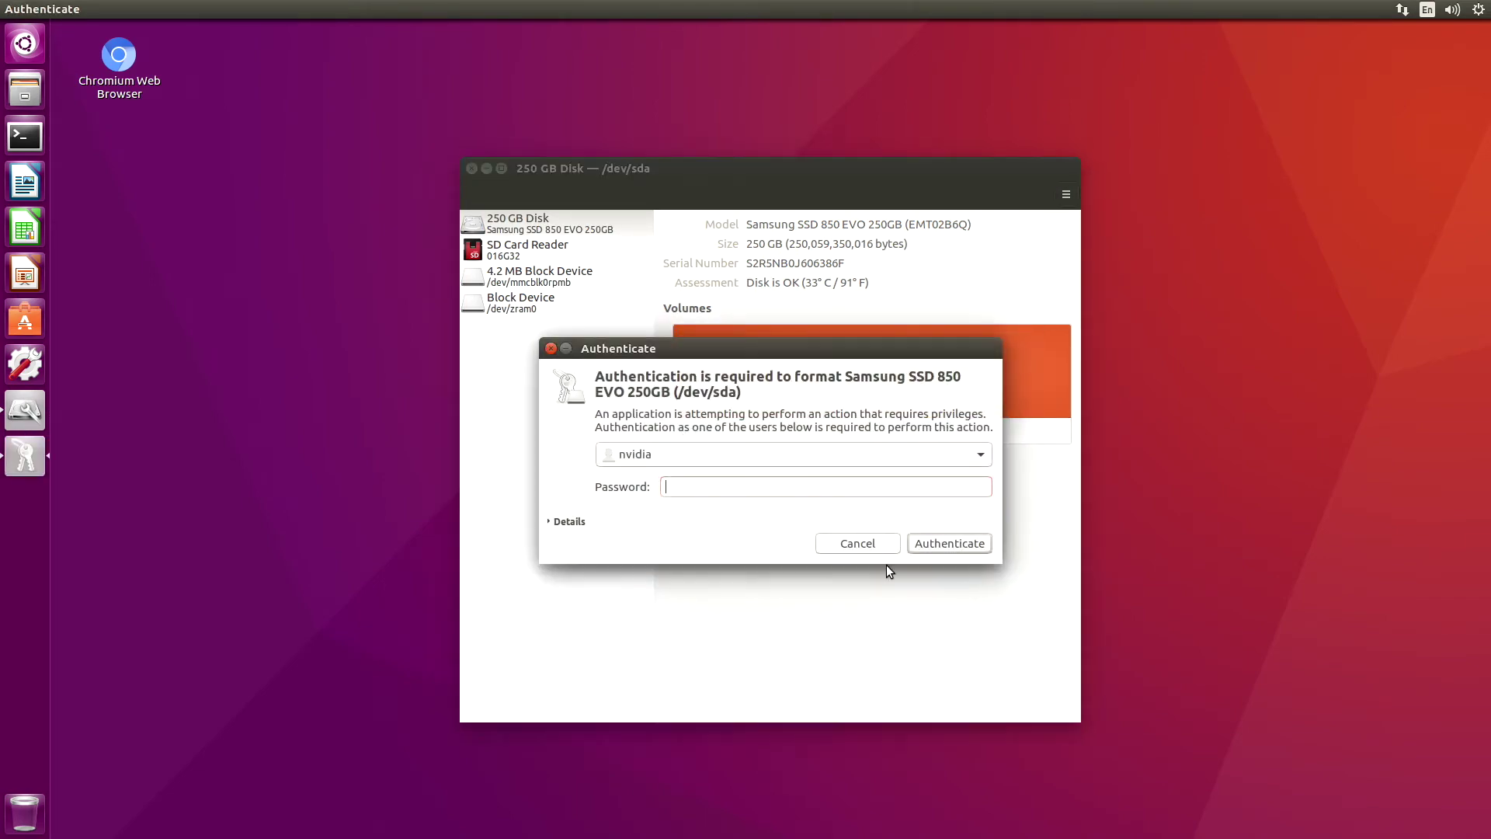
pyautogui.write('nvidia')
pyautogui.press('Return')
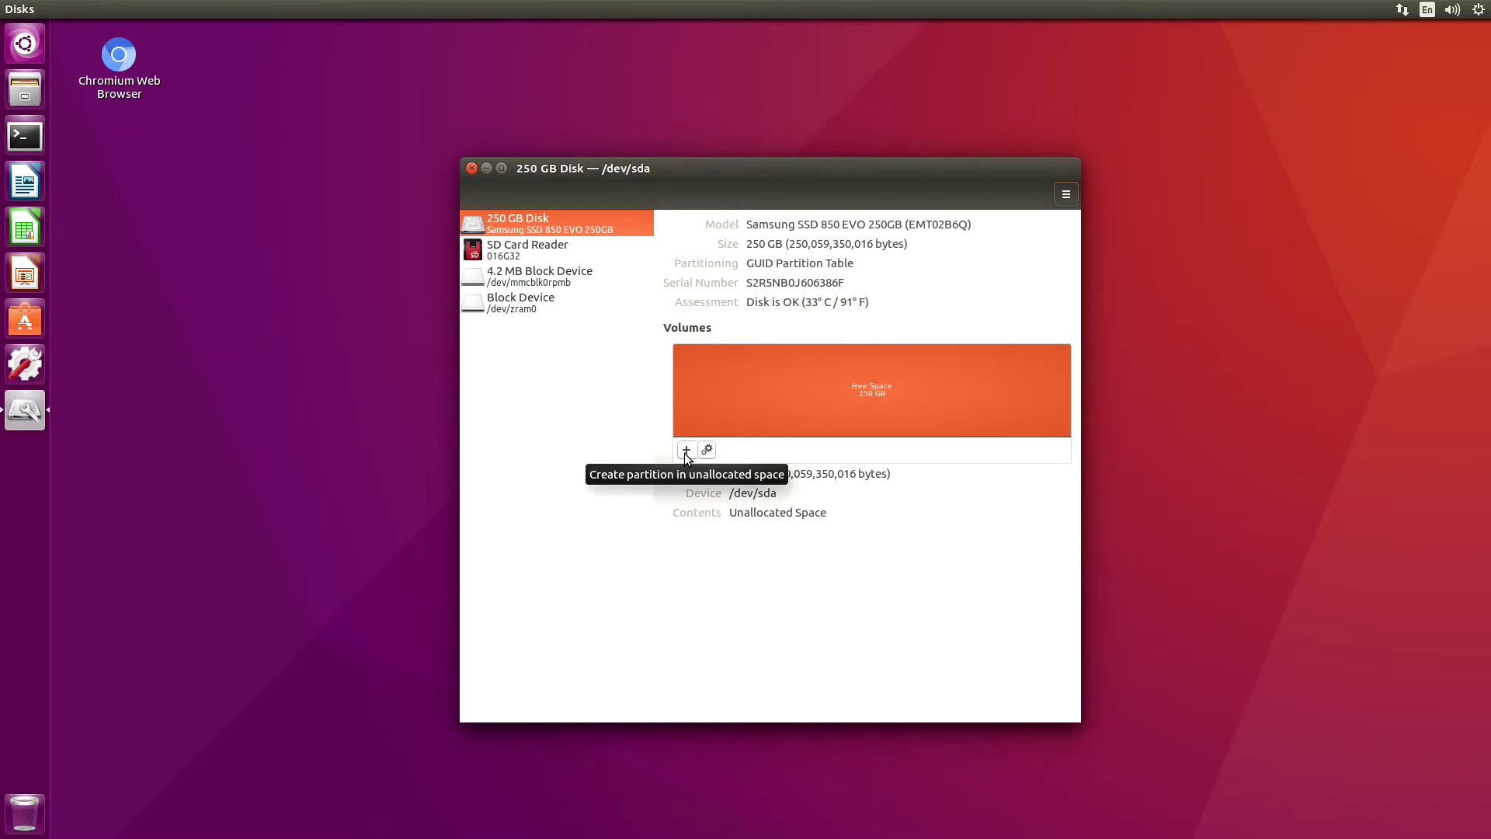
# Create a 250 GB Ext4 partition named JetsonSSD250, then dismiss the creation error
pyautogui.click(686, 451)
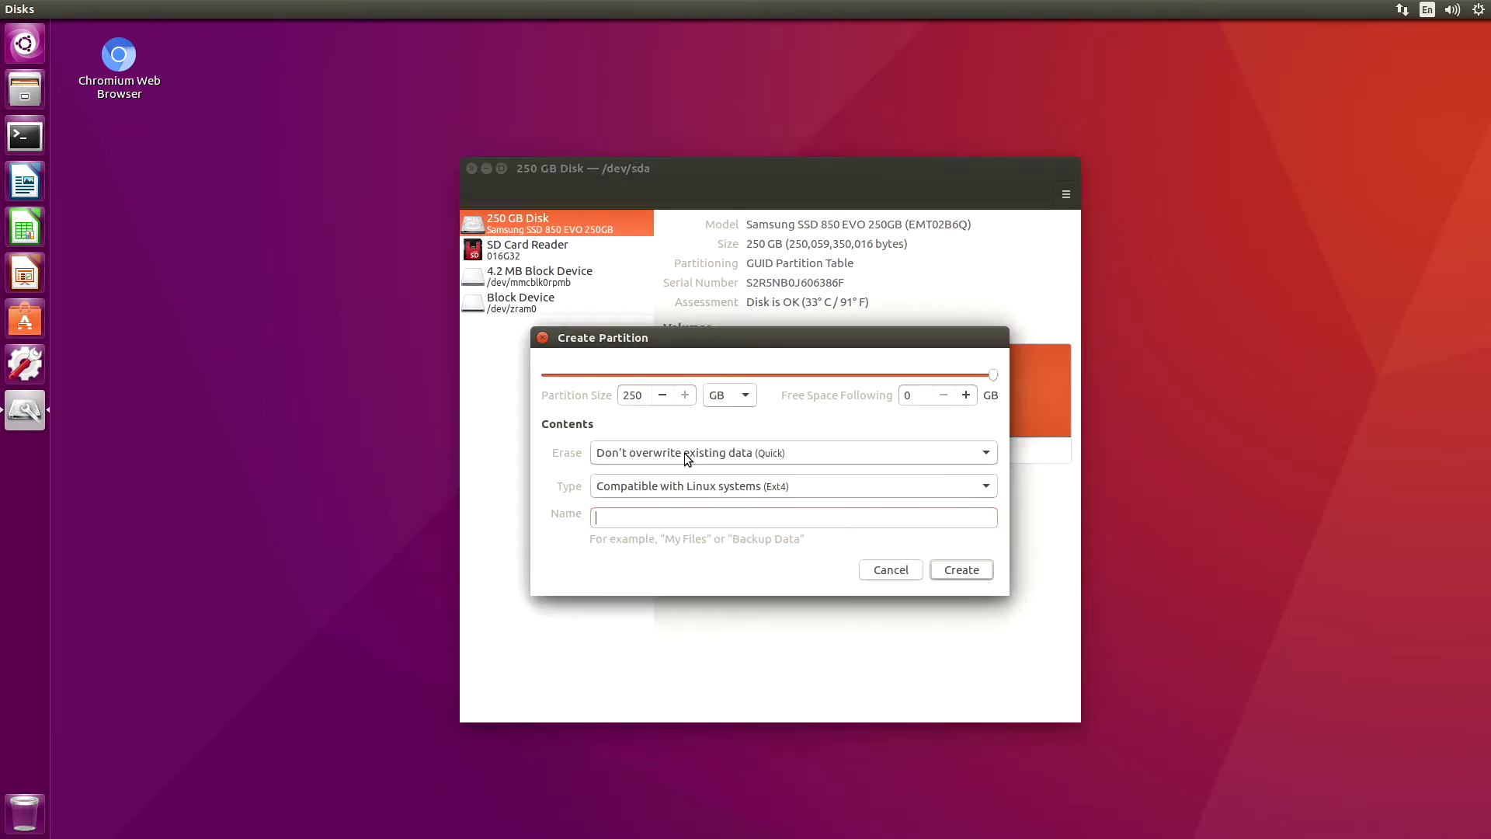
pyautogui.click(620, 519)
pyautogui.write('JetsonSSD2')
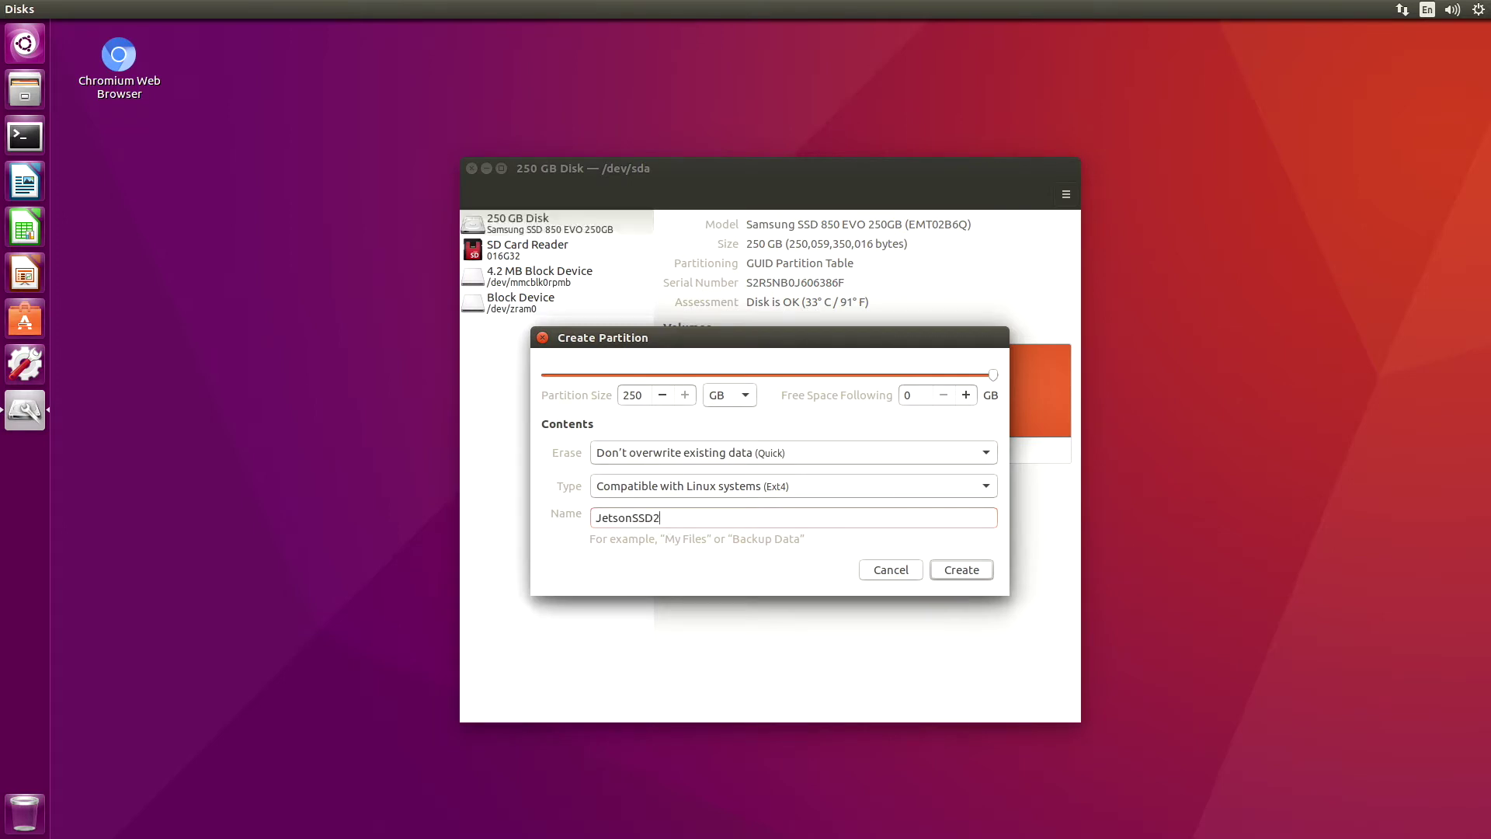
pyautogui.write('50')
pyautogui.click(959, 572)
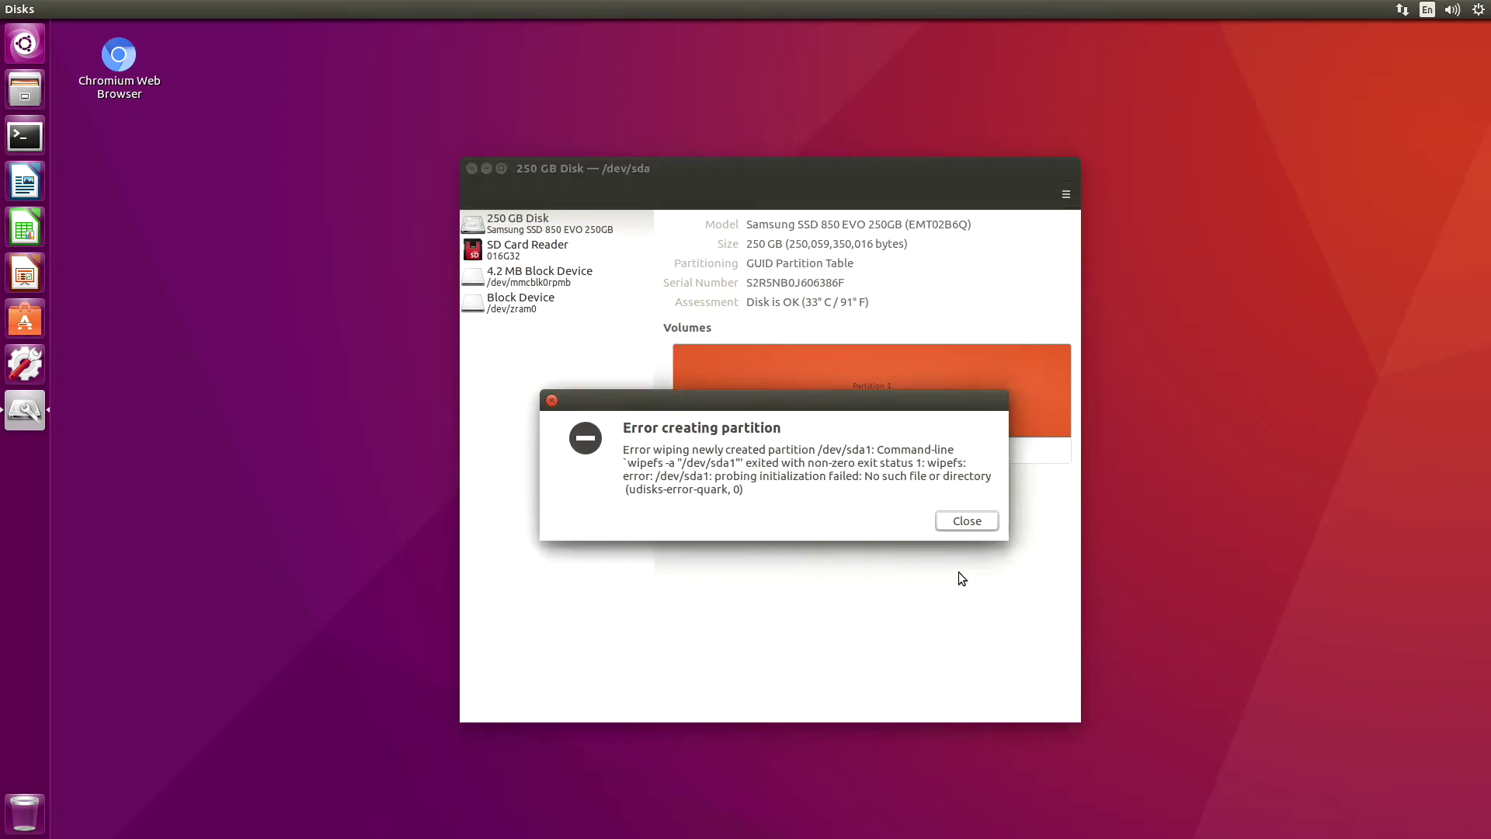
pyautogui.click(967, 521)
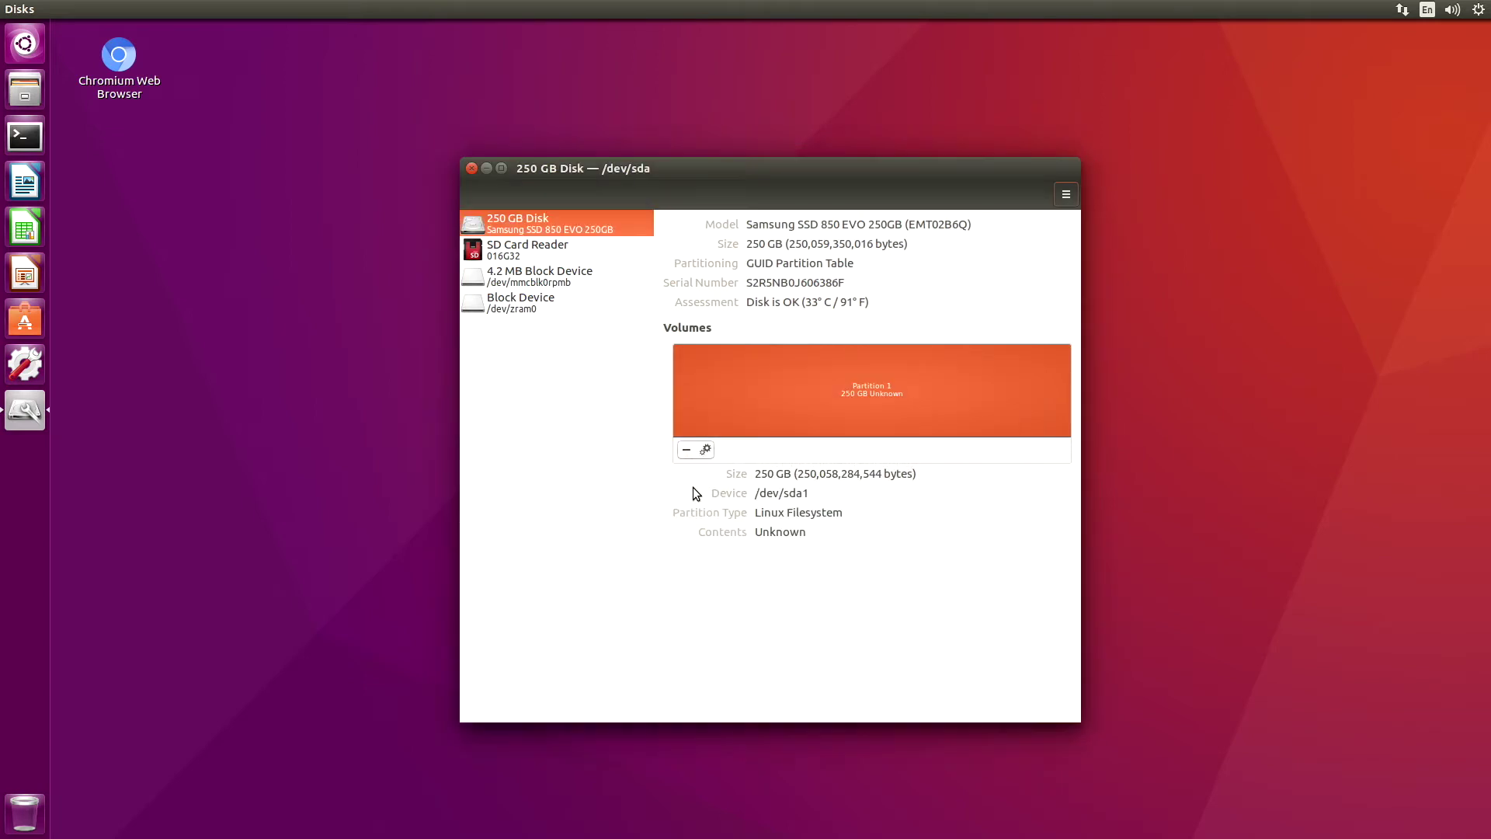
# Reformat Partition 1 (/dev/sda1) as Ext4 with the label JetsonSSD250
pyautogui.click(705, 450)
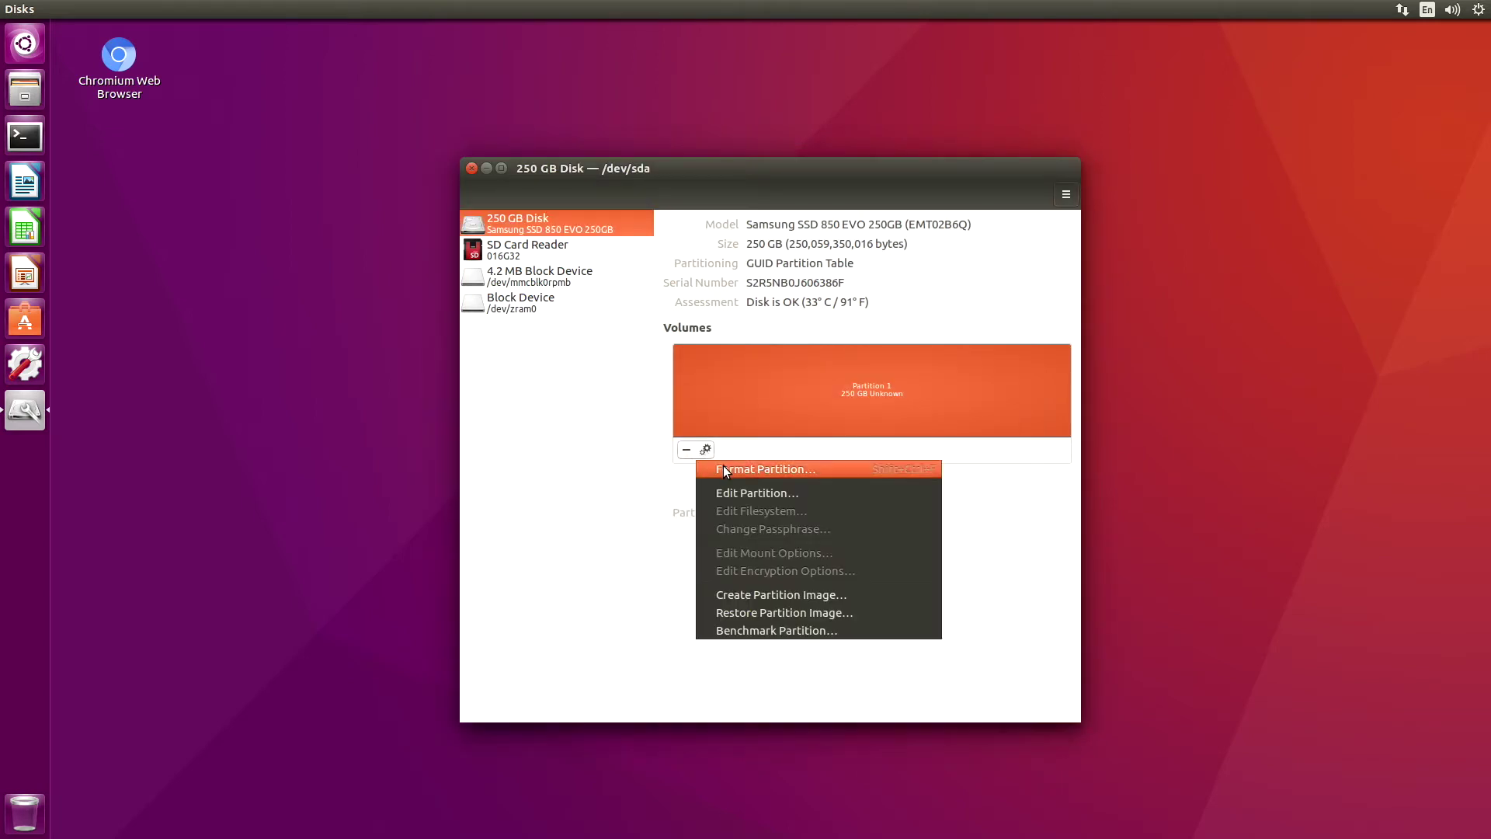
pyautogui.click(723, 467)
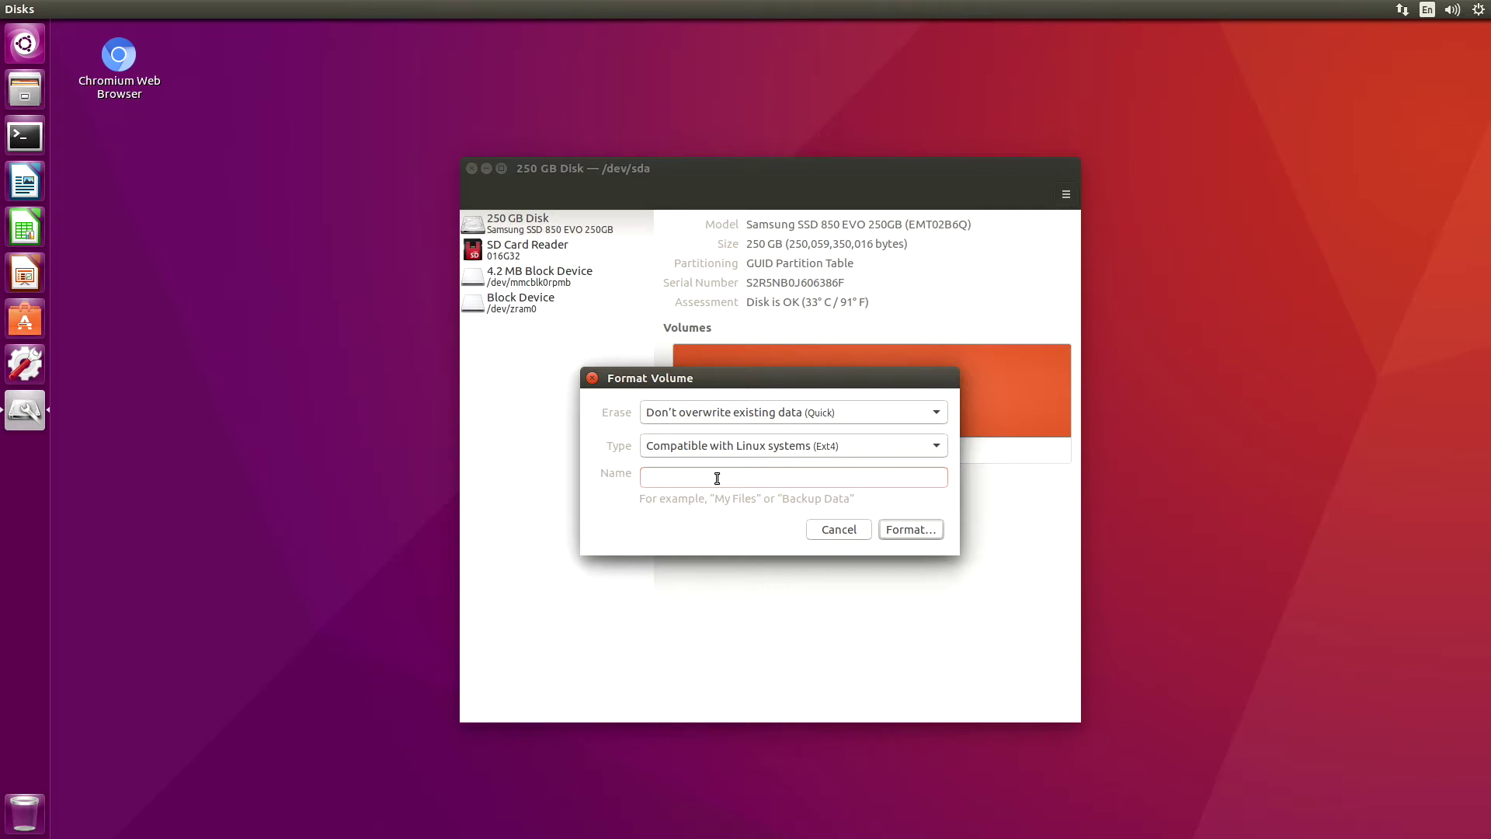
pyautogui.write('JetsonSSD250')
pyautogui.click(905, 531)
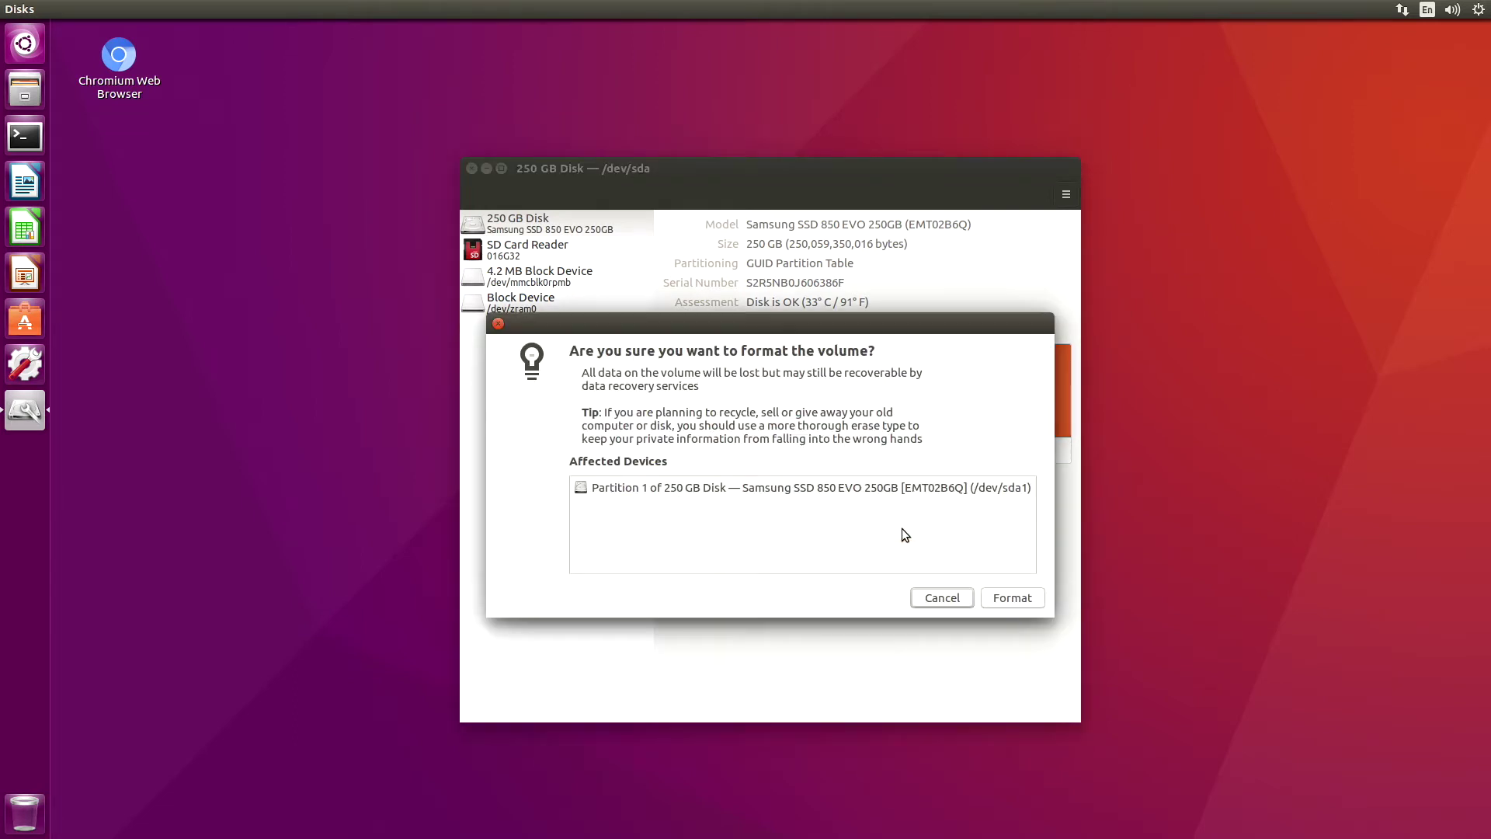
pyautogui.click(1011, 599)
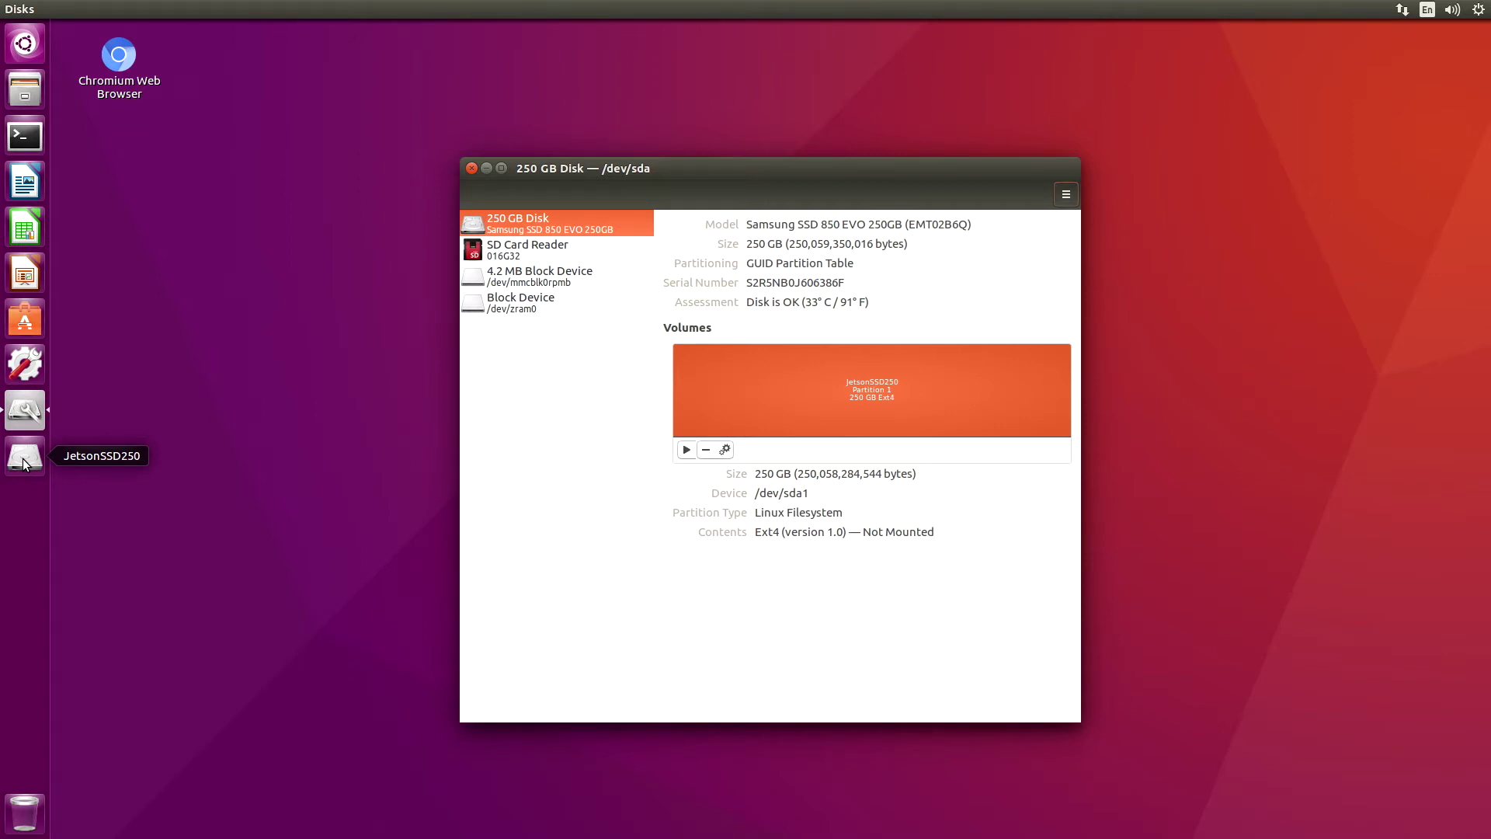
# Mount and browse JetsonSSD250 in Files, close Disks, and start a new Terminal
pyautogui.click(24, 461)
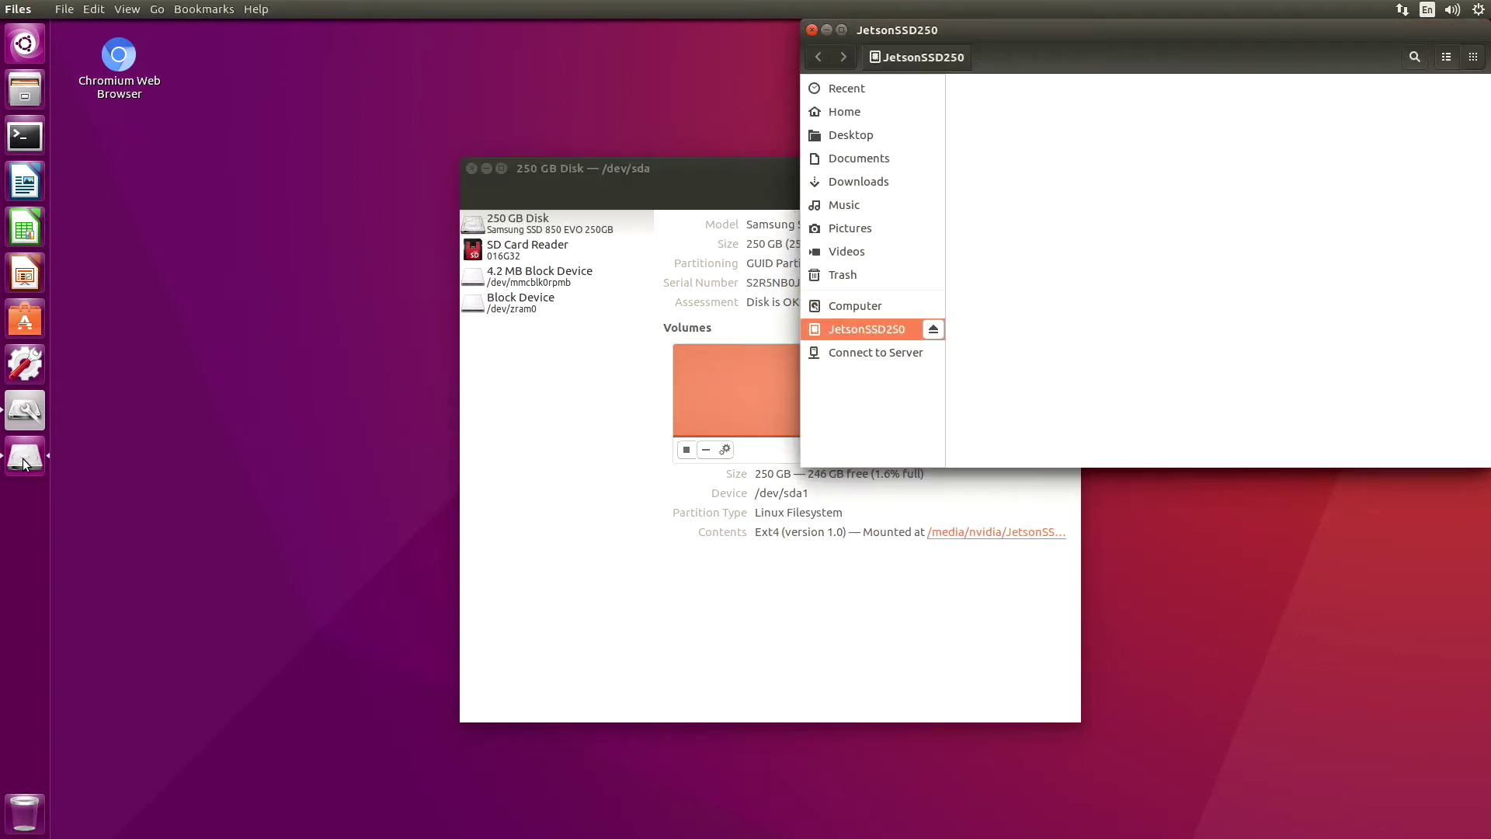
pyautogui.click(600, 179)
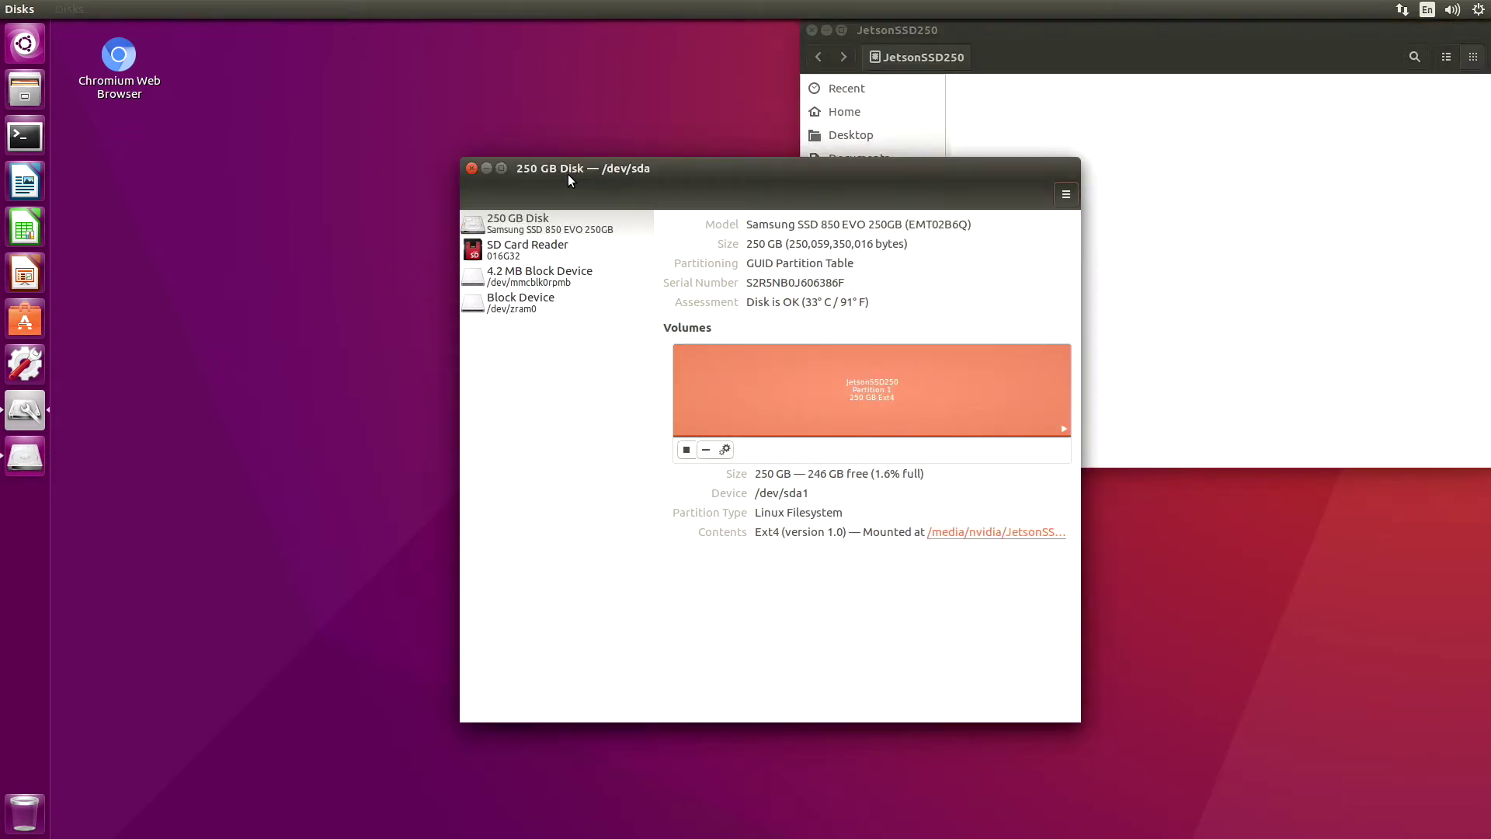
pyautogui.click(472, 169)
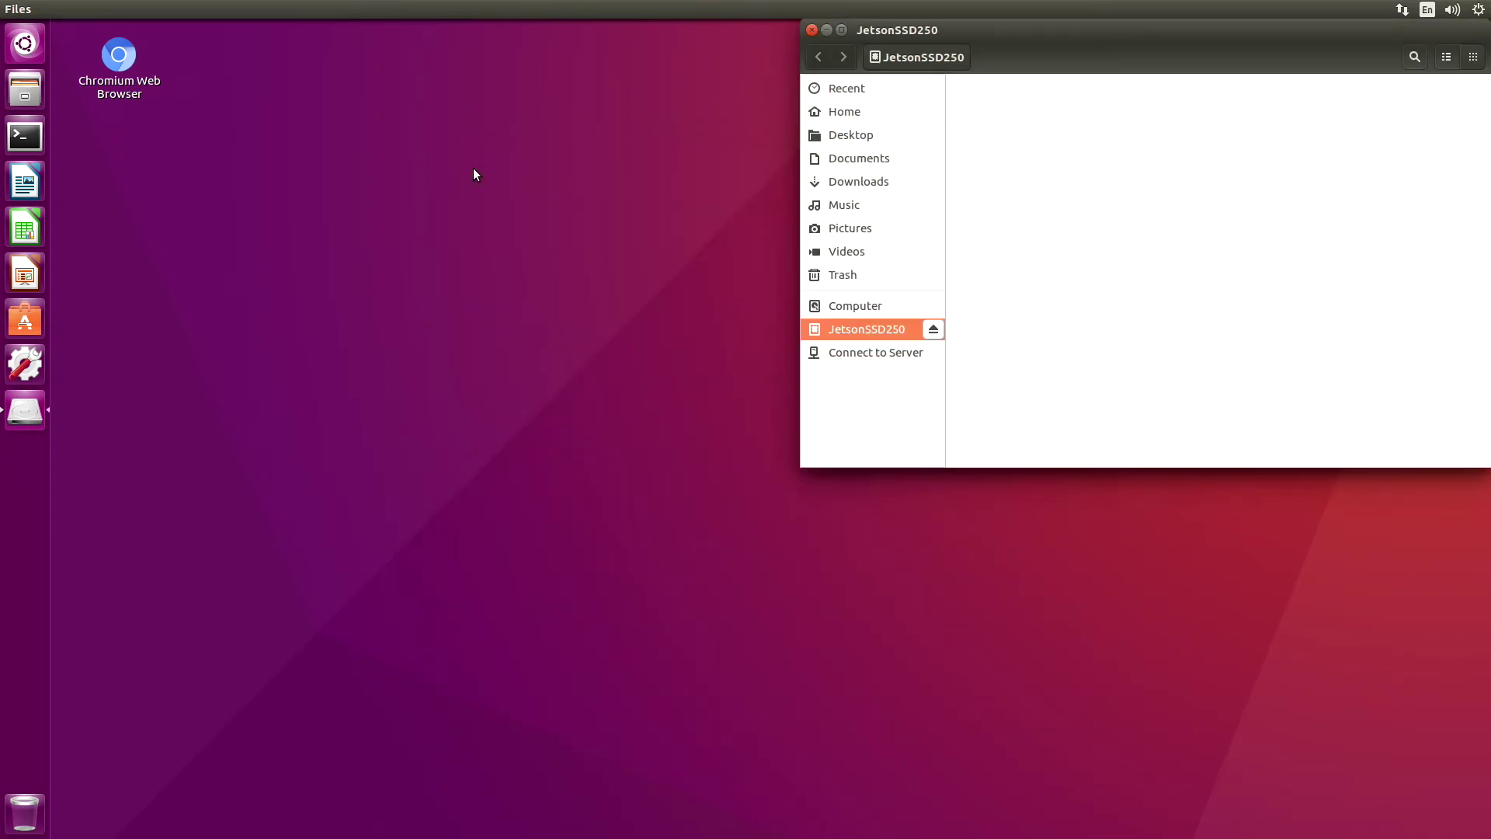
pyautogui.click(34, 146)
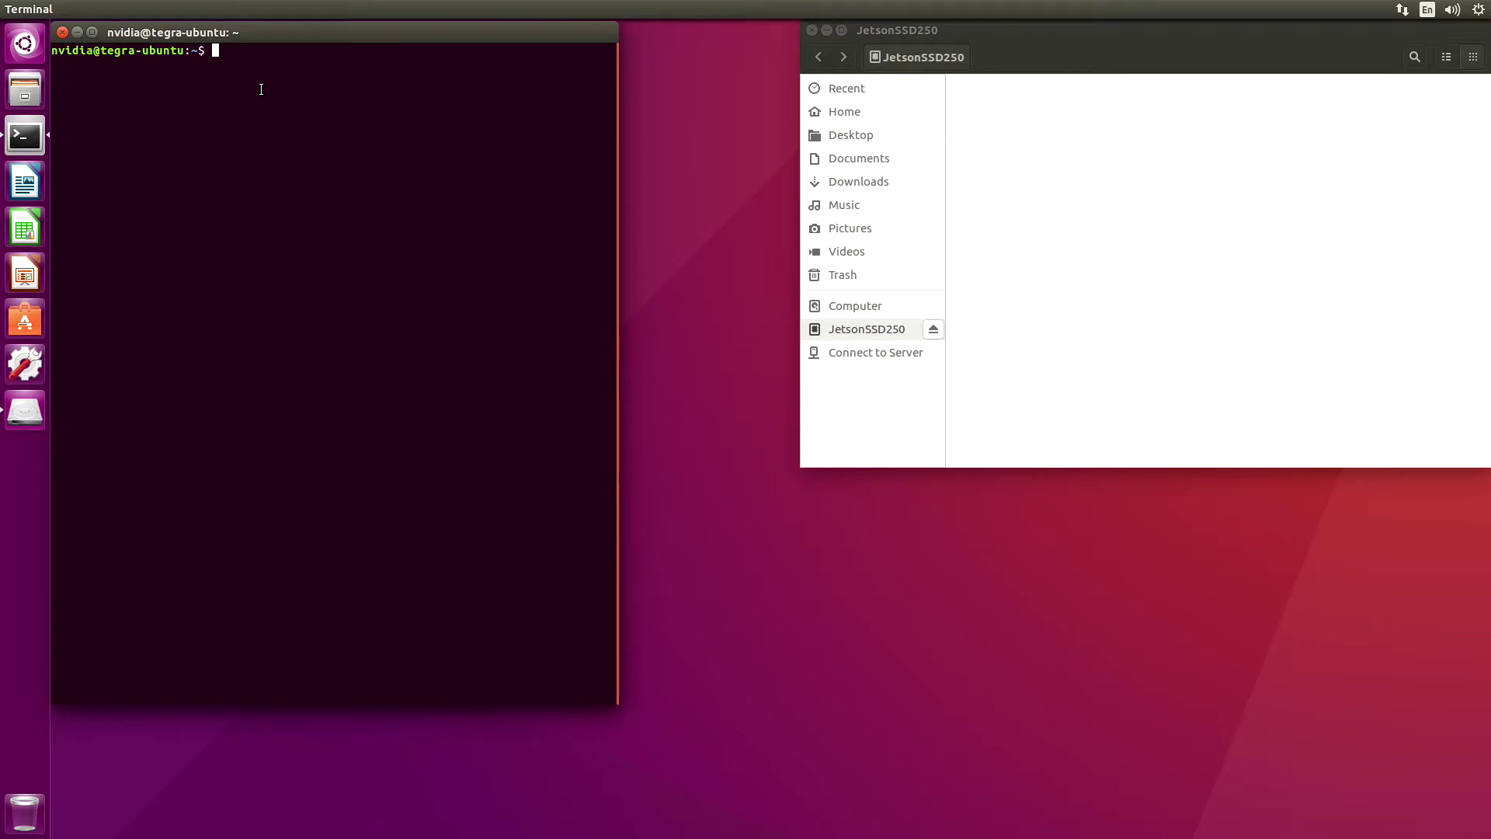
# Copy the root filesystem onto JetsonSSD250 with sudo cp -ax / followed by && sync
pyautogui.write('sudo cp -ax /')
pyautogui.moveTo(919, 55); pyautogui.dragTo(384, 59)
pyautogui.click(384, 59)
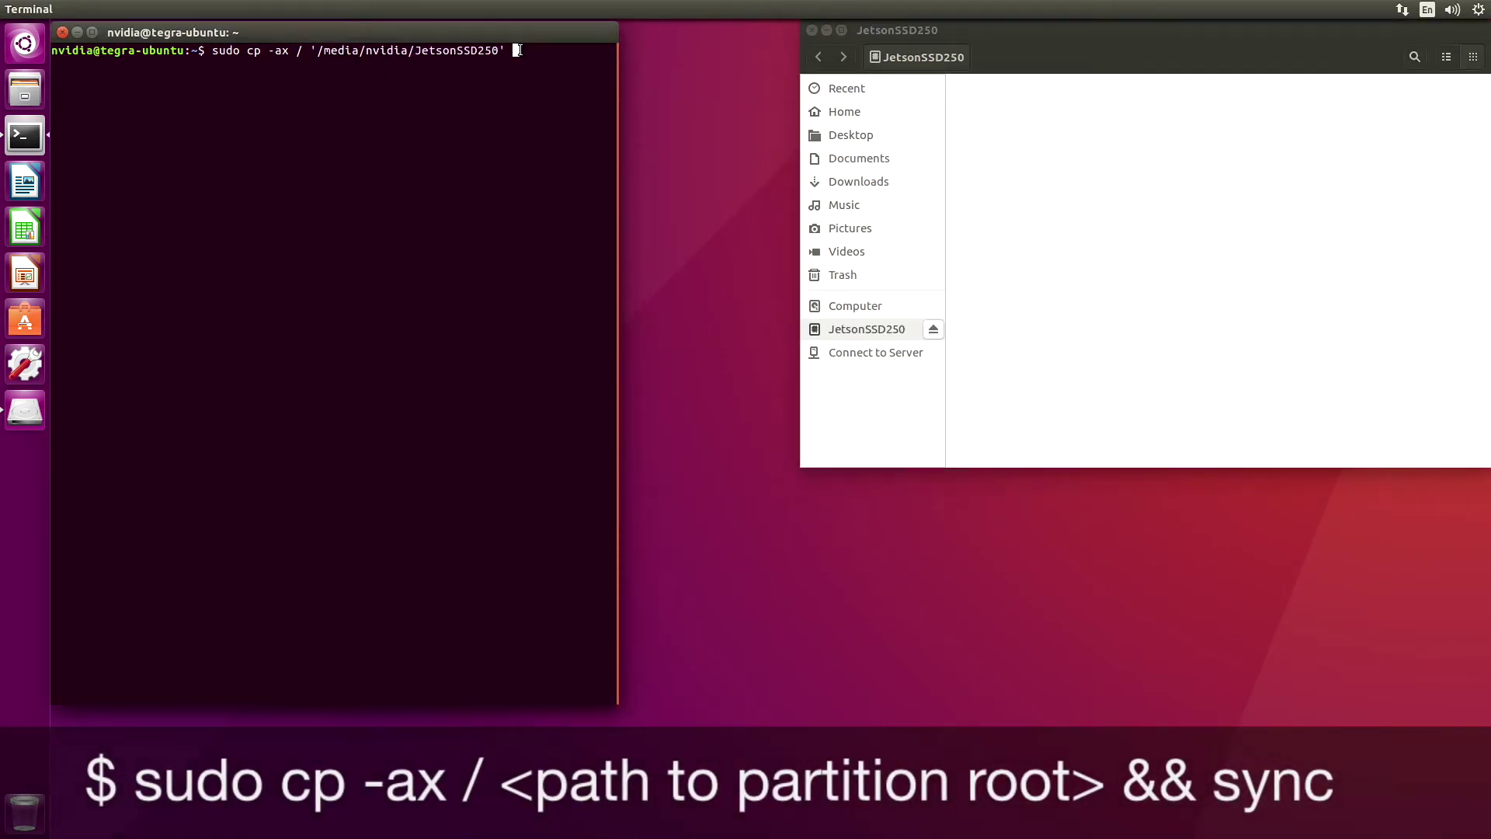
pyautogui.write('&& sync')
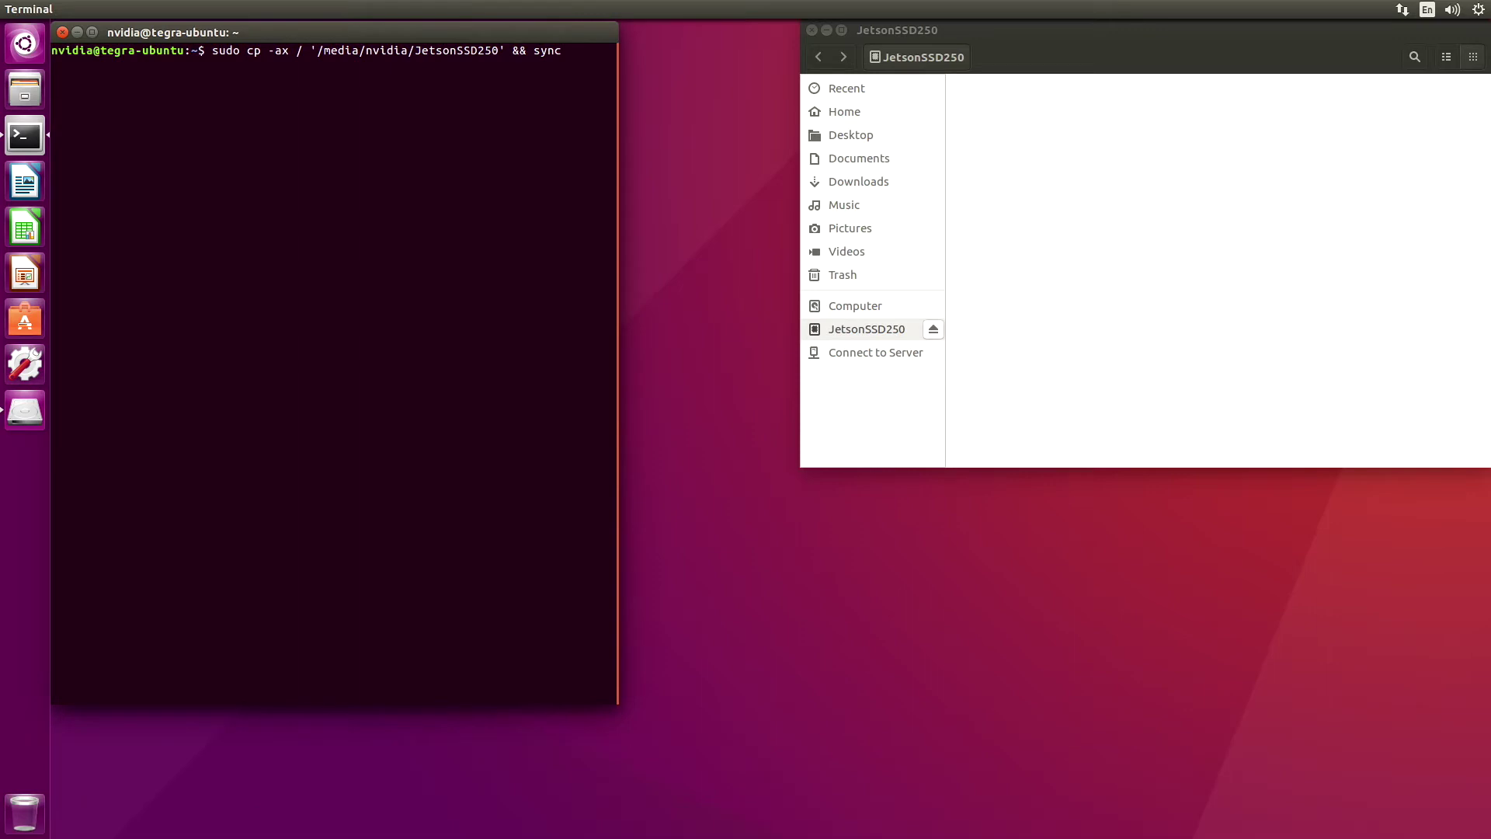
pyautogui.press('Return')
pyautogui.press('Return')
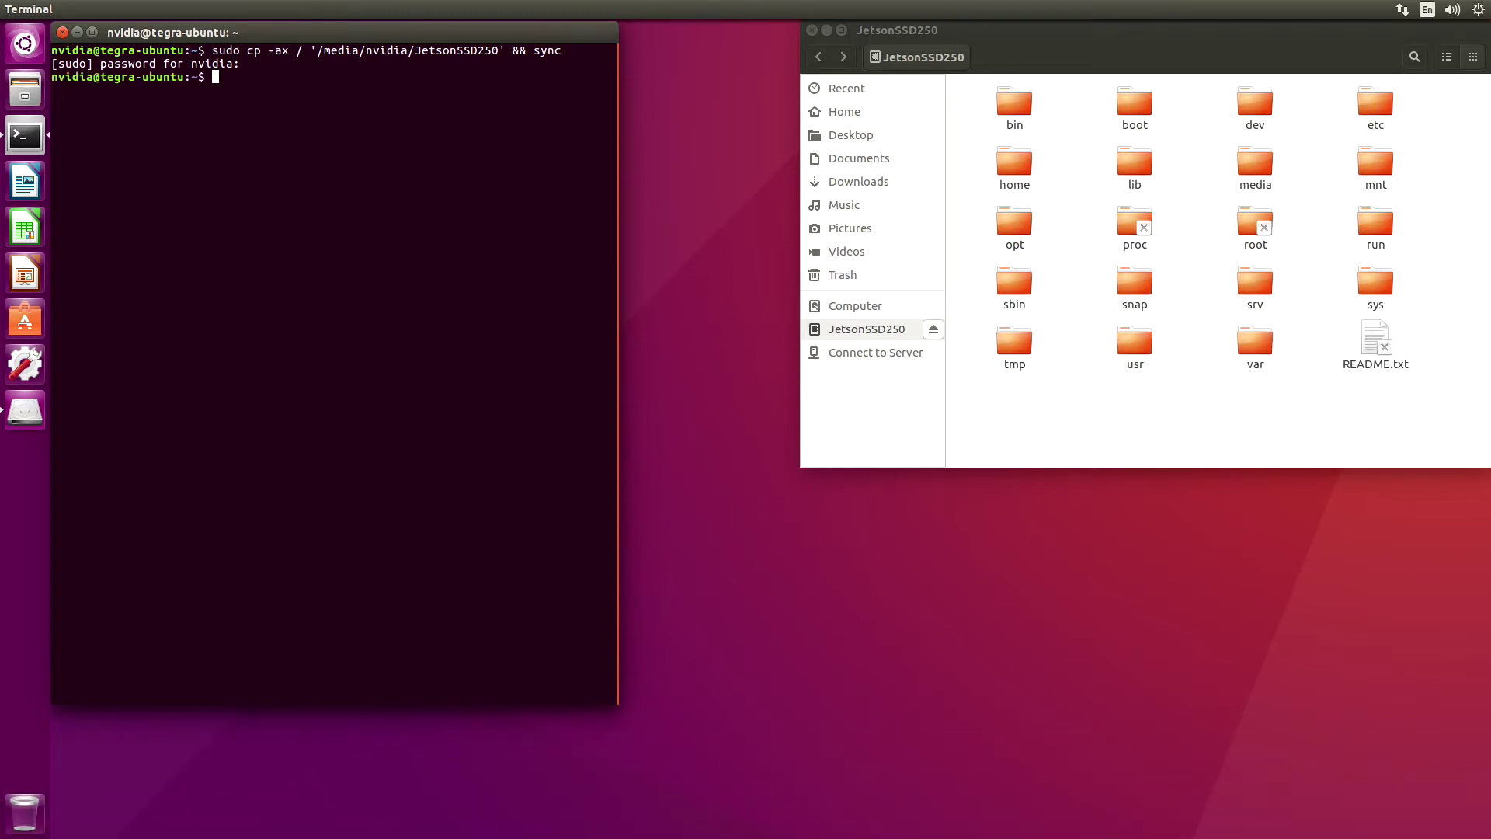
pyautogui.write('cd /boot/extlinux')
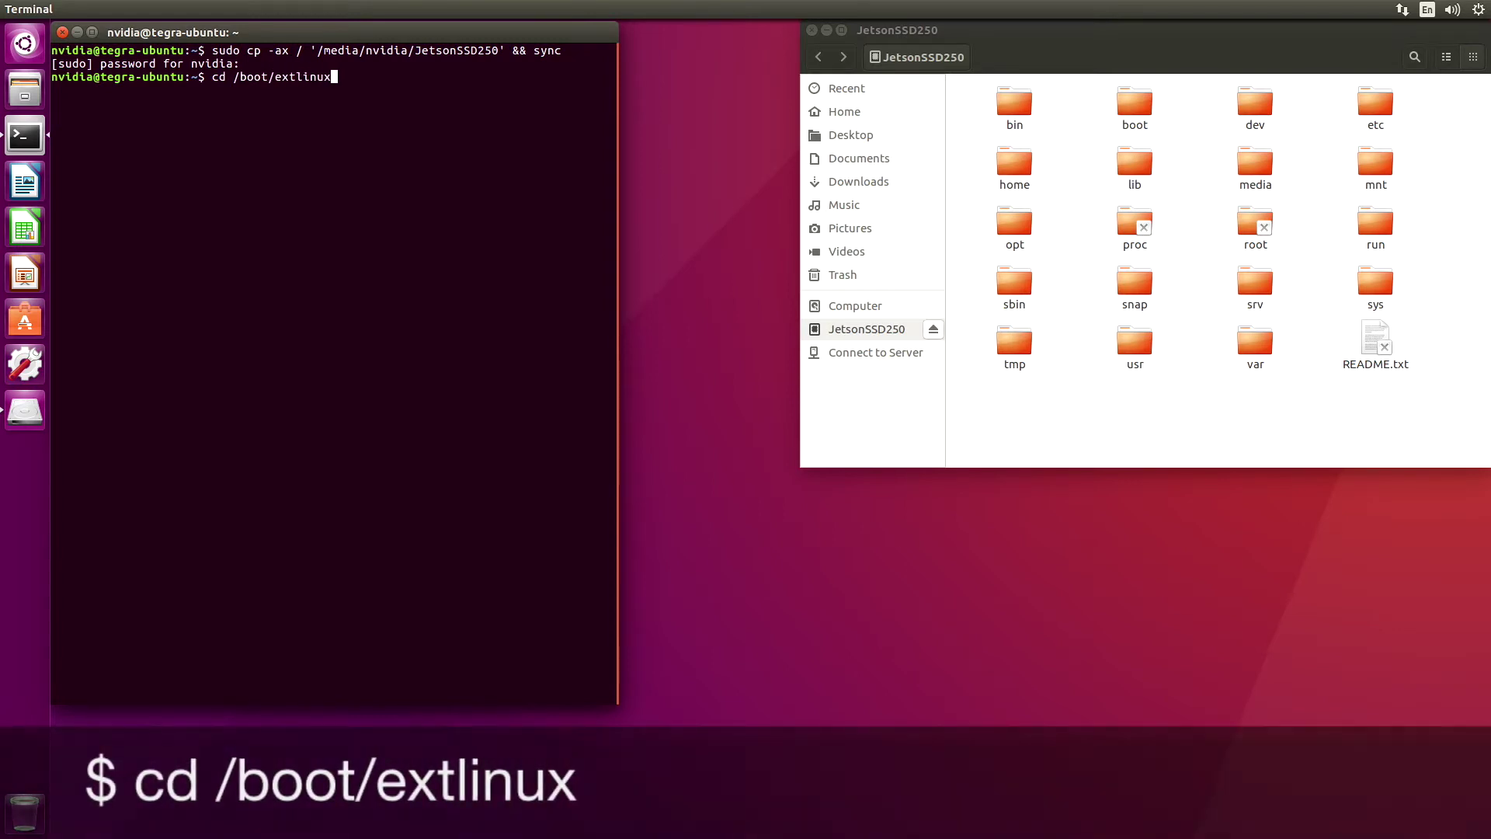
# Change into /boot/extlinux and list its files
pyautogui.press('Return')
pyautogui.write('ls')
pyautogui.press('Return')
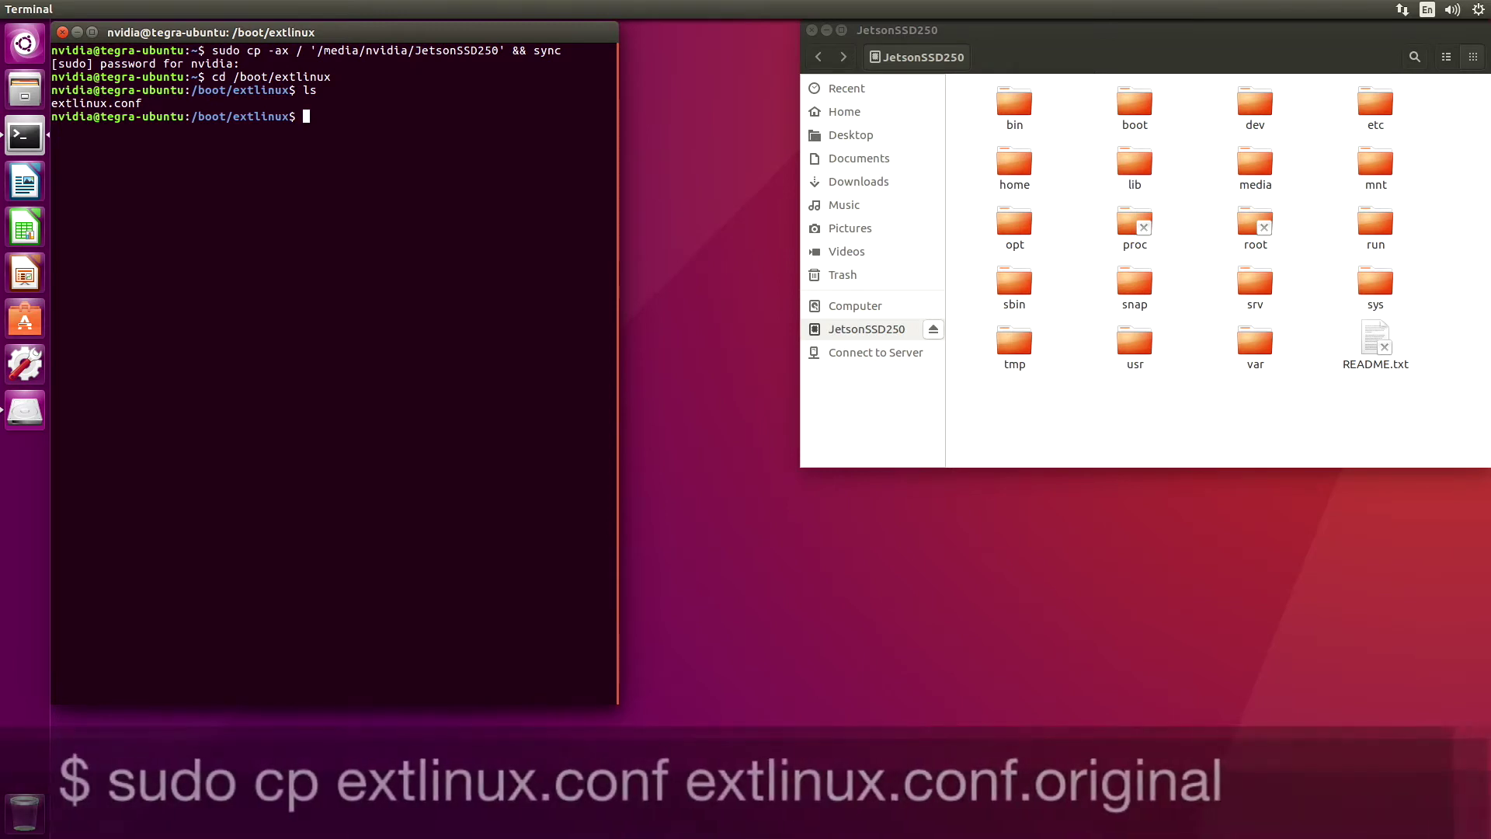
# Back up extlinux.conf as extlinux.conf.original and prepare sudo gedit extlinux.conf
pyautogui.write('sudo cp extlinux.conf ')
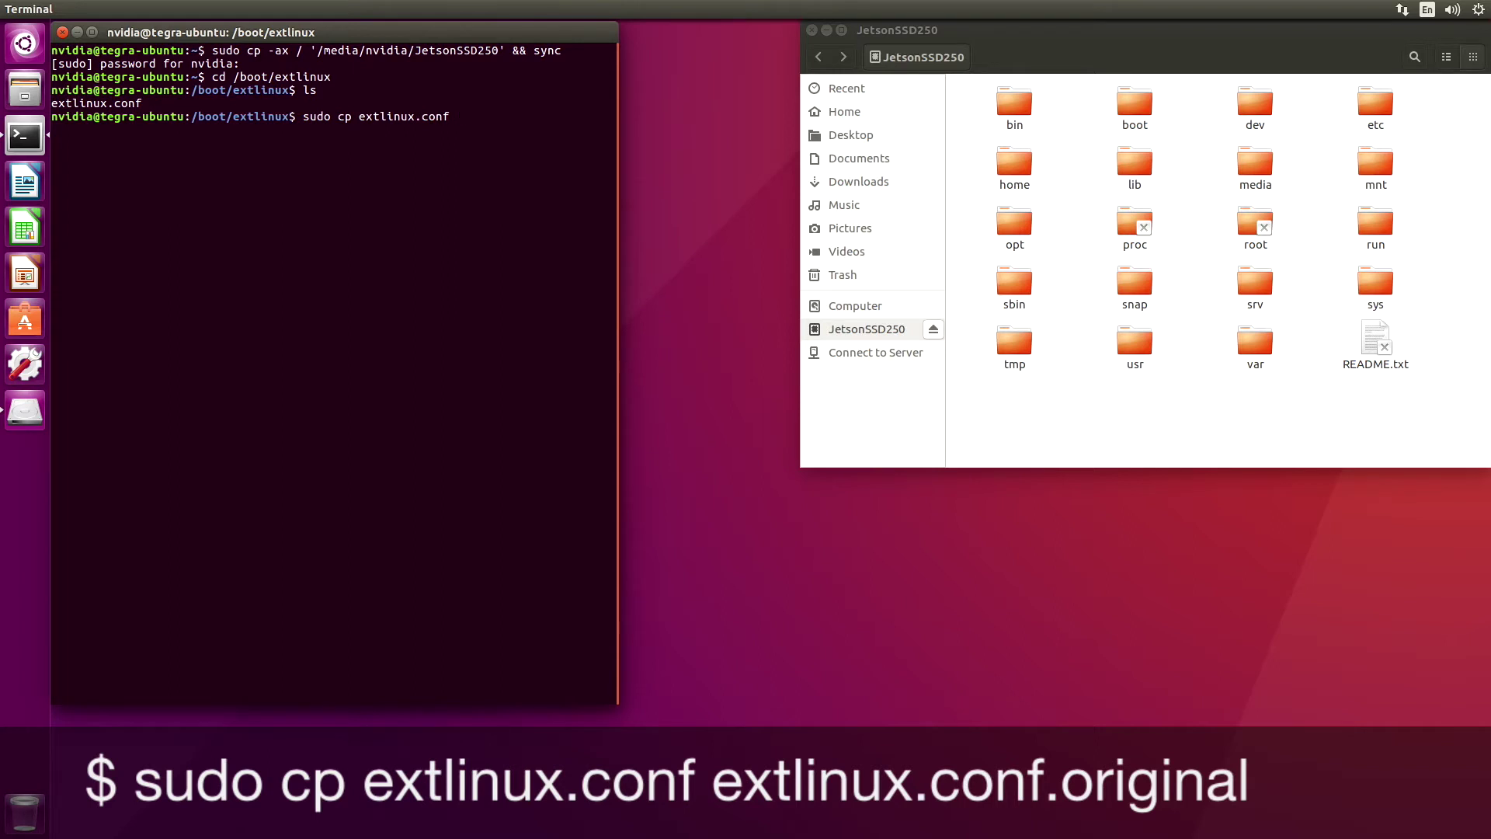
pyautogui.write('ex')
pyautogui.press('Tab')
pyautogui.press('BackSpace')
pyautogui.write('.original')
pyautogui.press('Return')
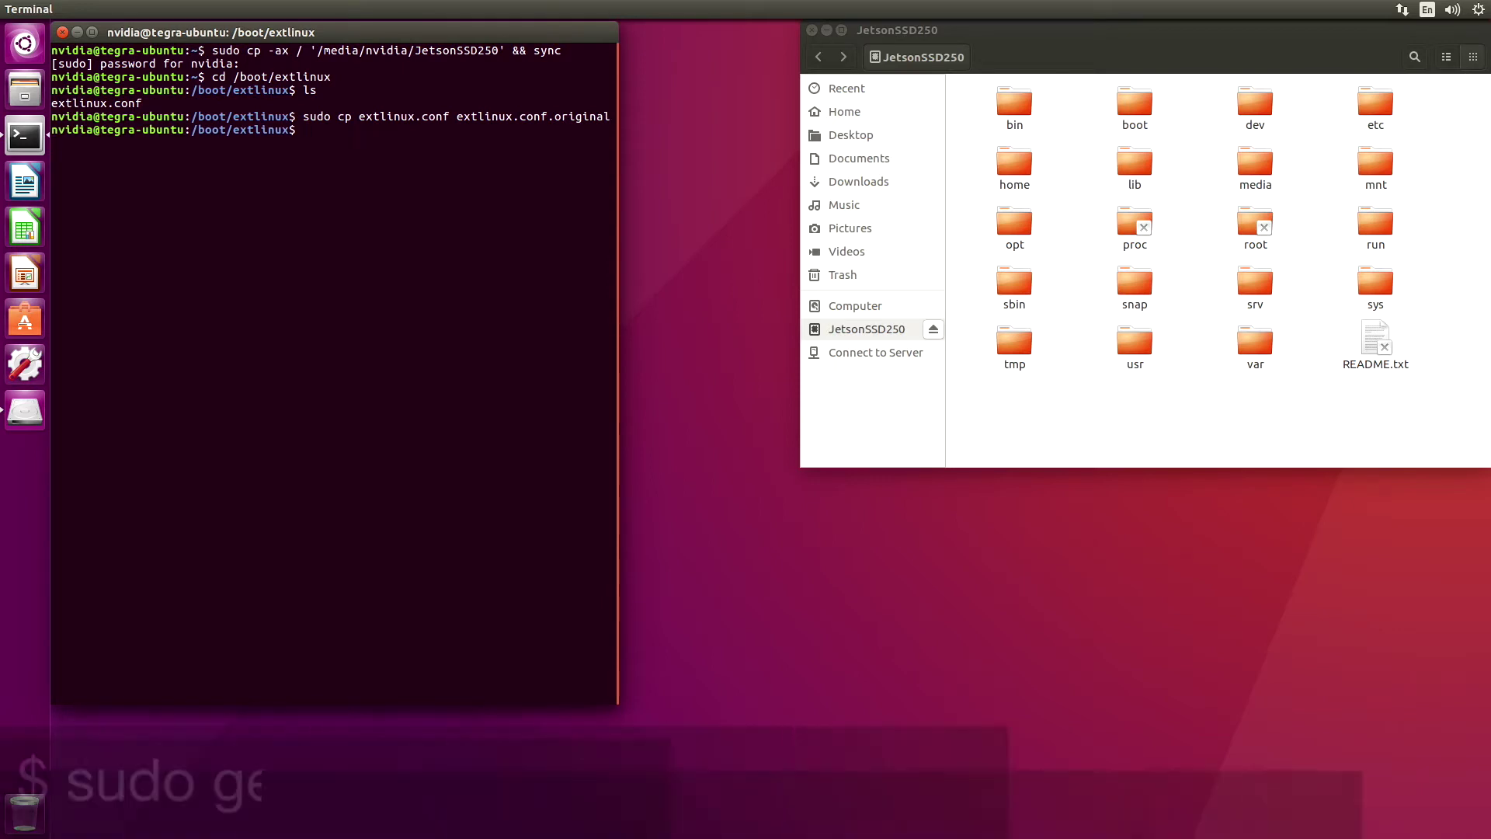
pyautogui.write('sudo gedit extlinux.conf')
# Open extlinux.conf in gedit and duplicate the LABEL primary boot entry below itself
pyautogui.press('Return')
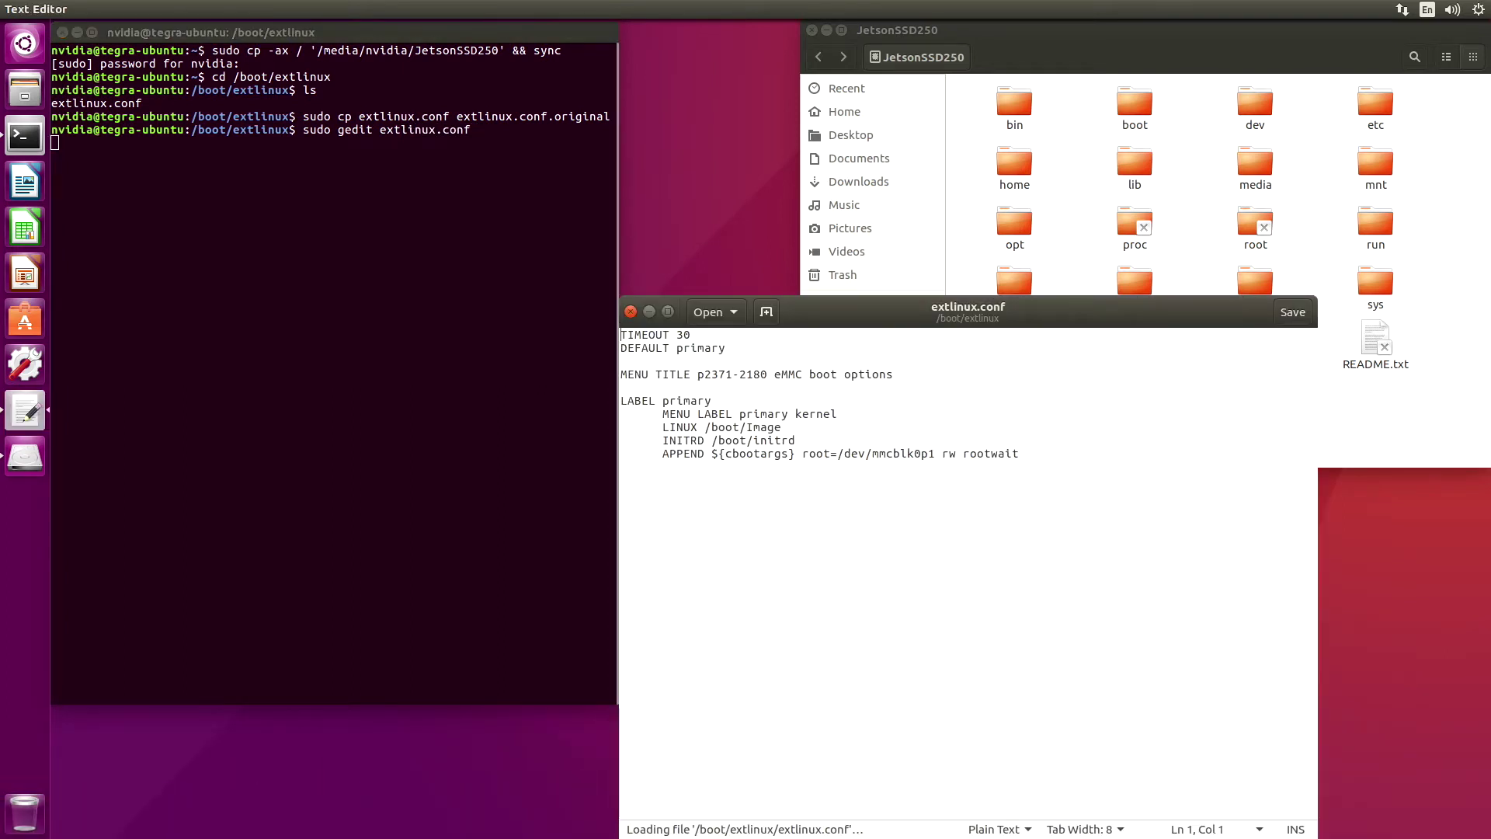
pyautogui.moveTo(845, 303); pyautogui.dragTo(627, 112)
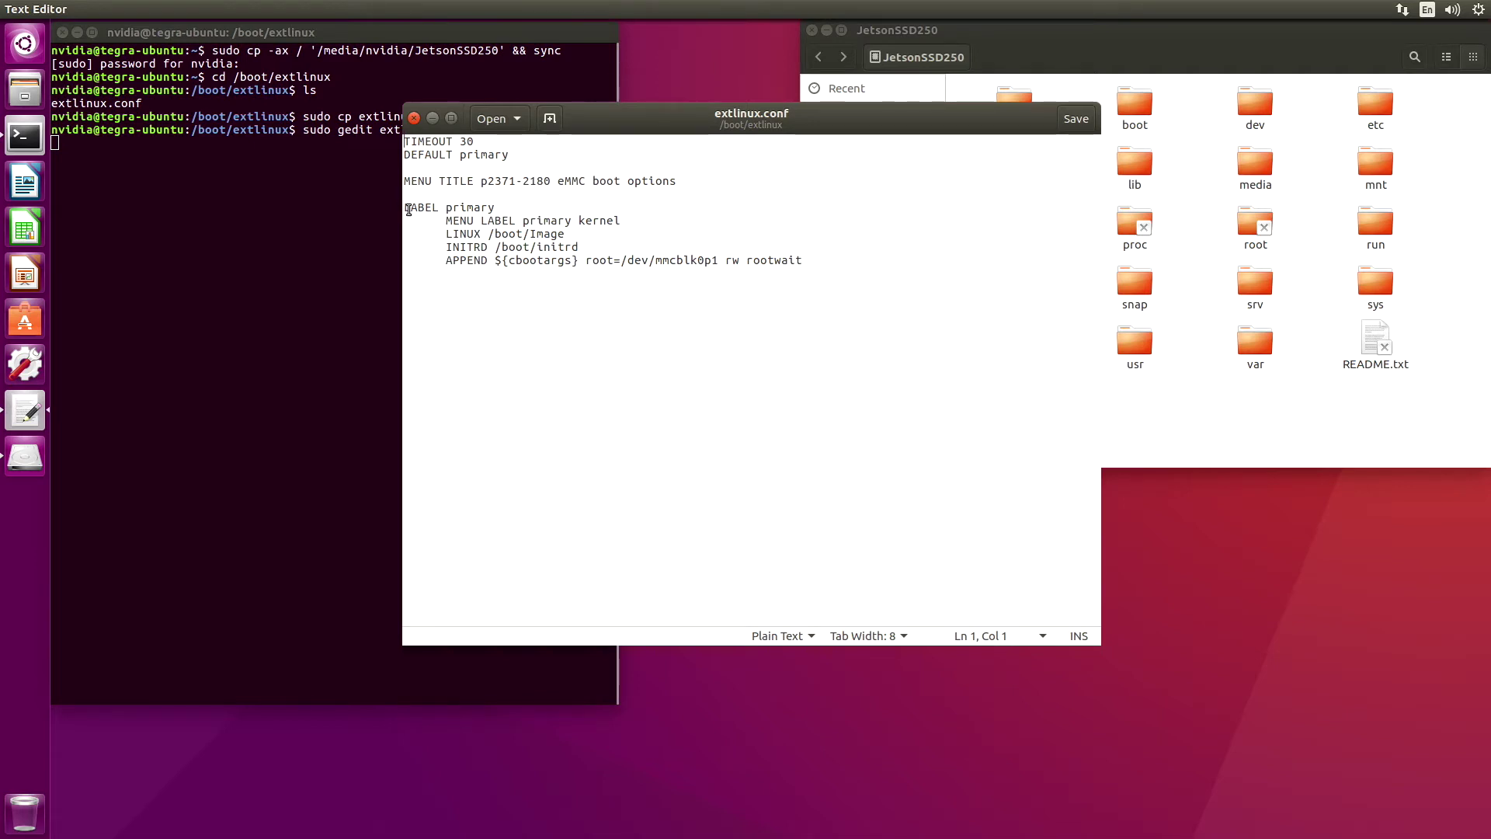
pyautogui.moveTo(408, 208); pyautogui.dragTo(408, 275)
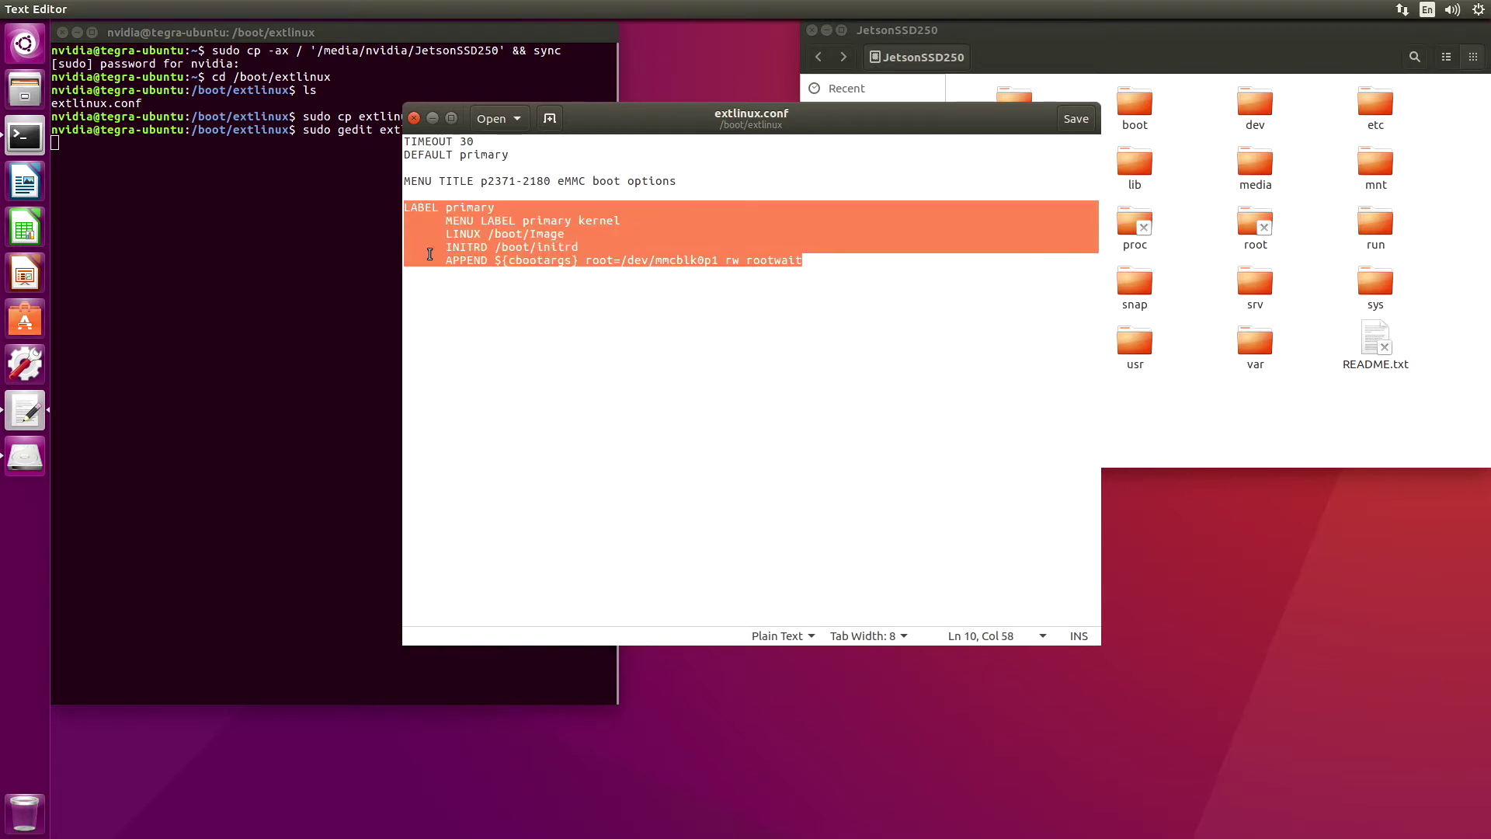
pyautogui.rightClick(441, 245)
pyautogui.click(474, 310)
pyautogui.click(819, 264)
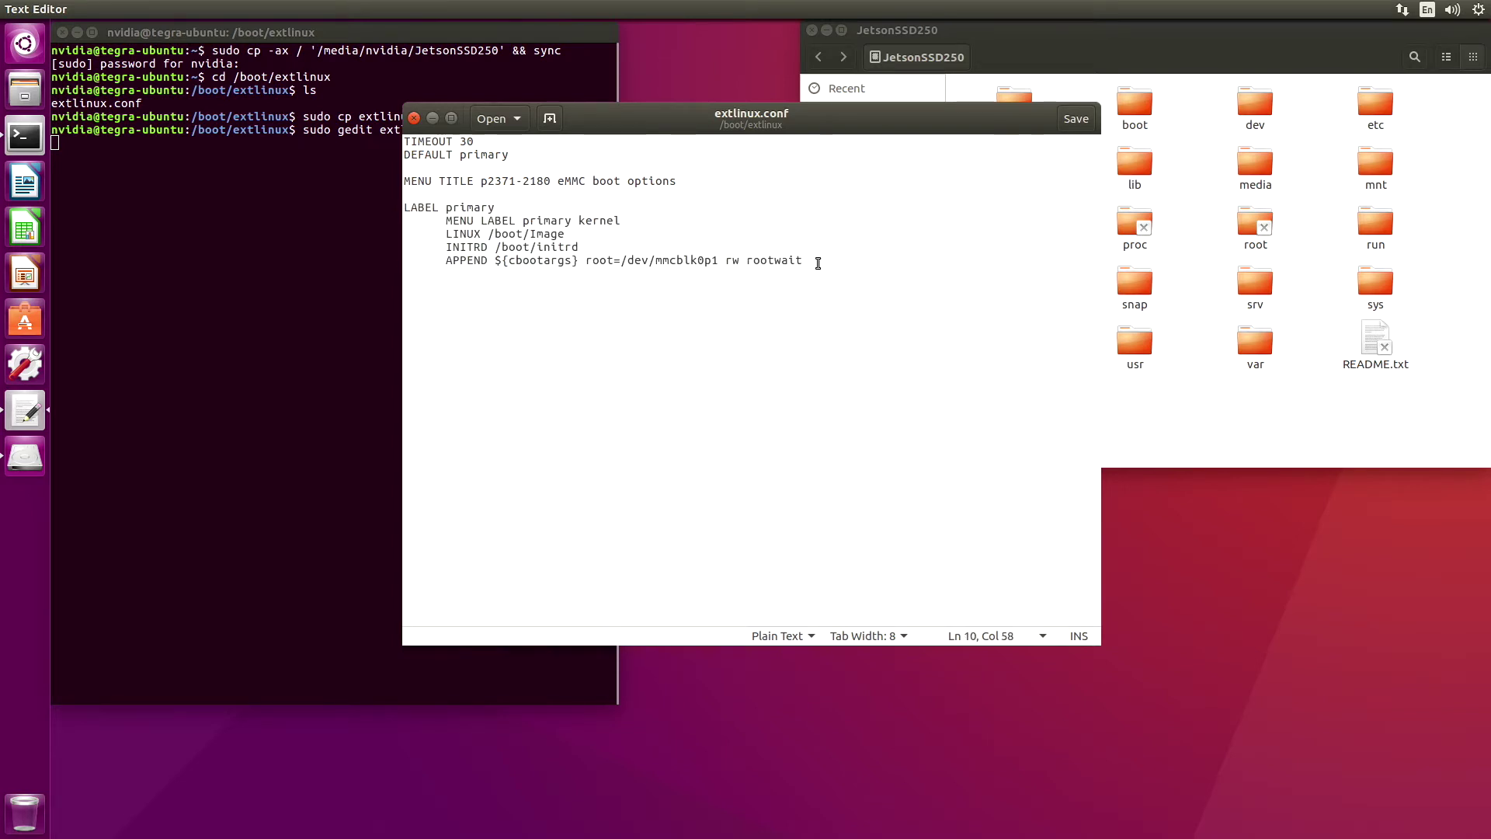
pyautogui.press('Return')
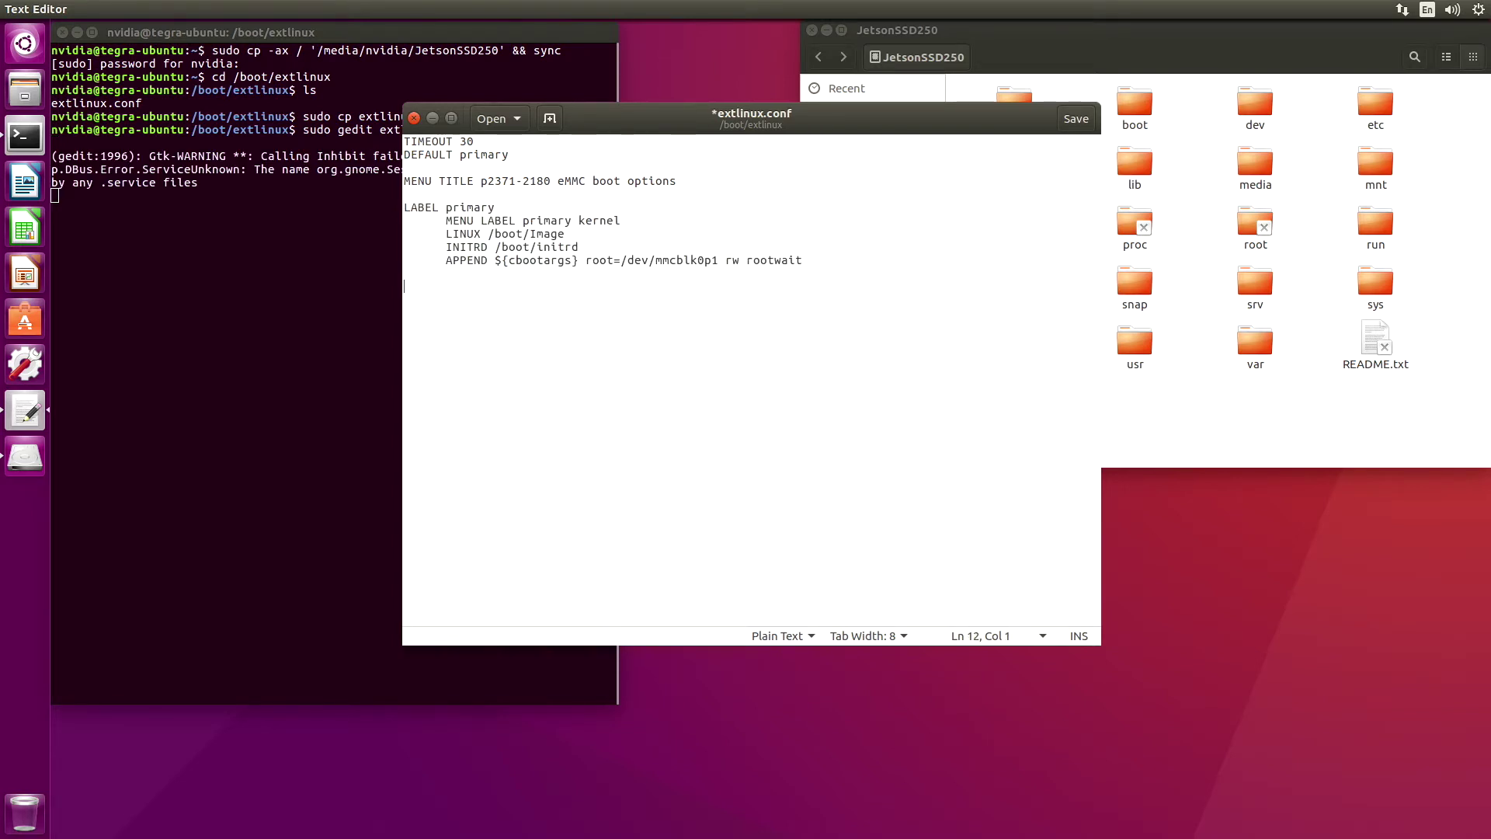
pyautogui.rightClick(410, 291)
pyautogui.click(449, 371)
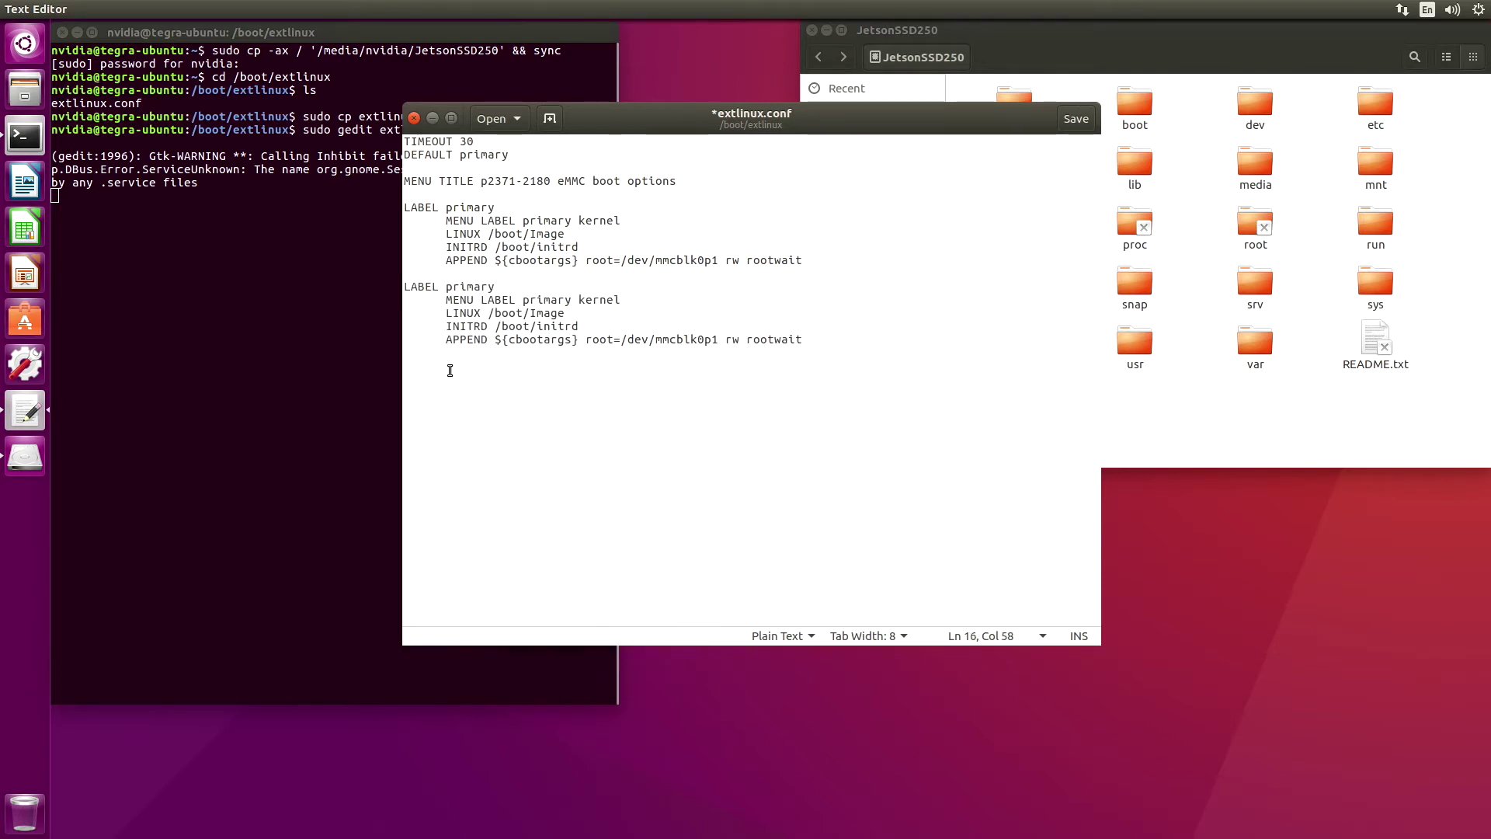
# Rename the copied entry's label to eMMC and remove primary from its menu label
pyautogui.doubleClick(463, 286)
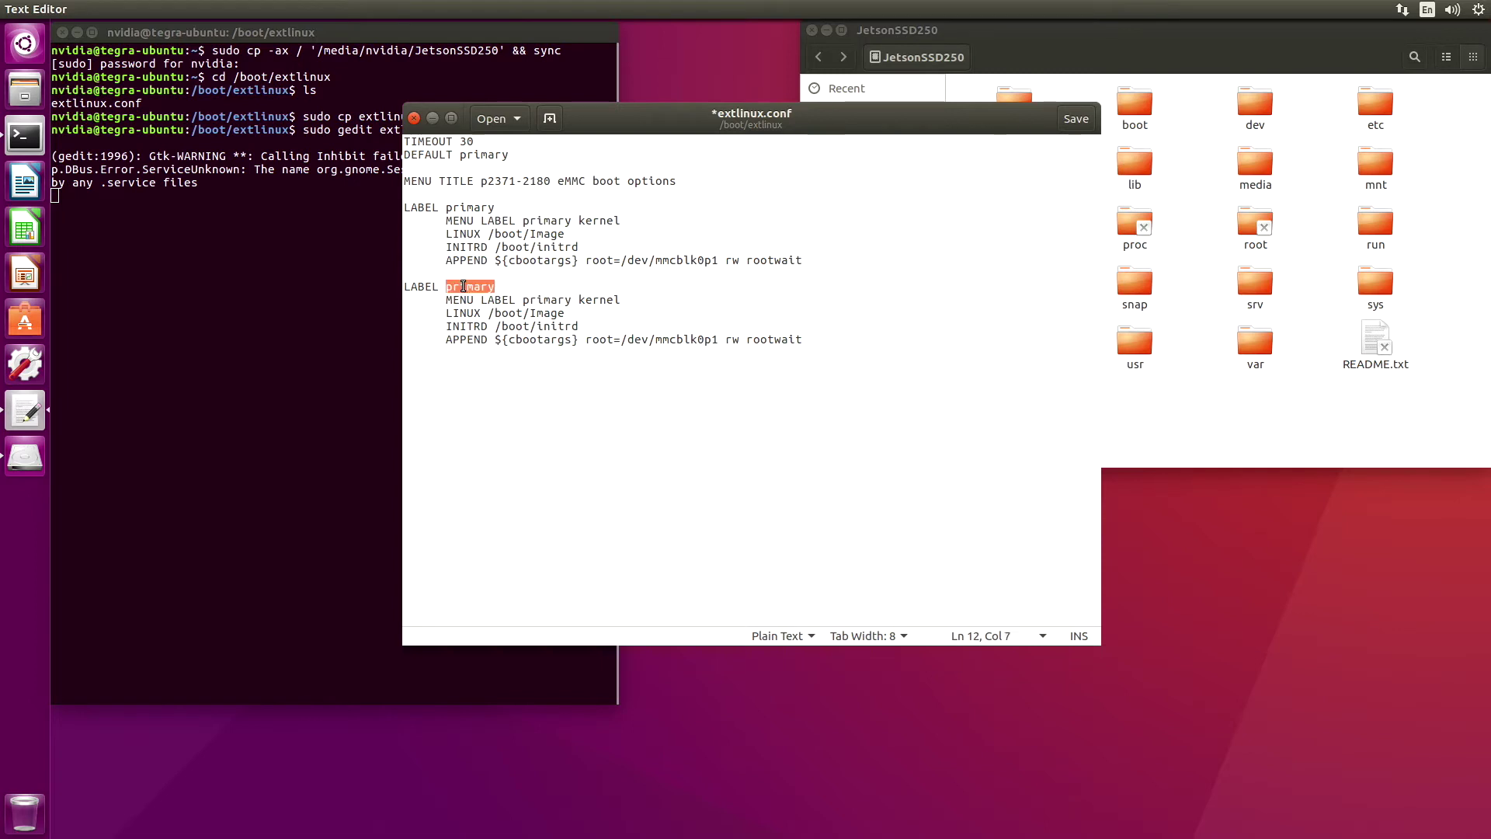
pyautogui.write('eMMC')
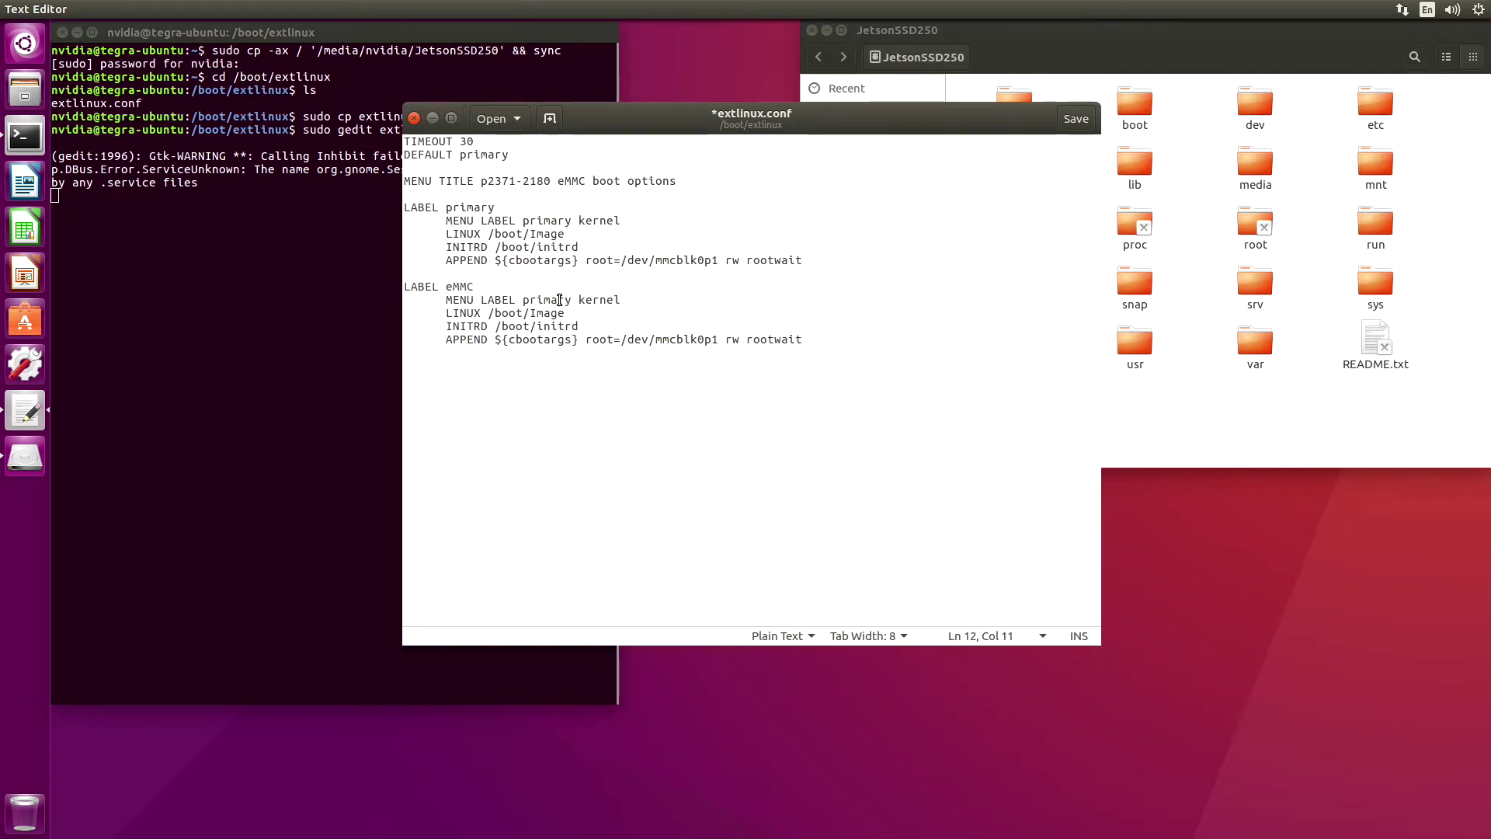
pyautogui.moveTo(524, 300); pyautogui.dragTo(572, 301)
pyautogui.click(569, 301)
pyautogui.press('BackSpace')
pyautogui.press('BackSpace')
pyautogui.press('BackSpace')
pyautogui.press('BackSpace')
pyautogui.press('BackSpace')
pyautogui.press('BackSpace')
pyautogui.press('BackSpace')
pyautogui.write('eMMC')
# Mark the first entry as SSD, change its root from mmcblk0p1 to sda1, and save
pyautogui.click(621, 221)
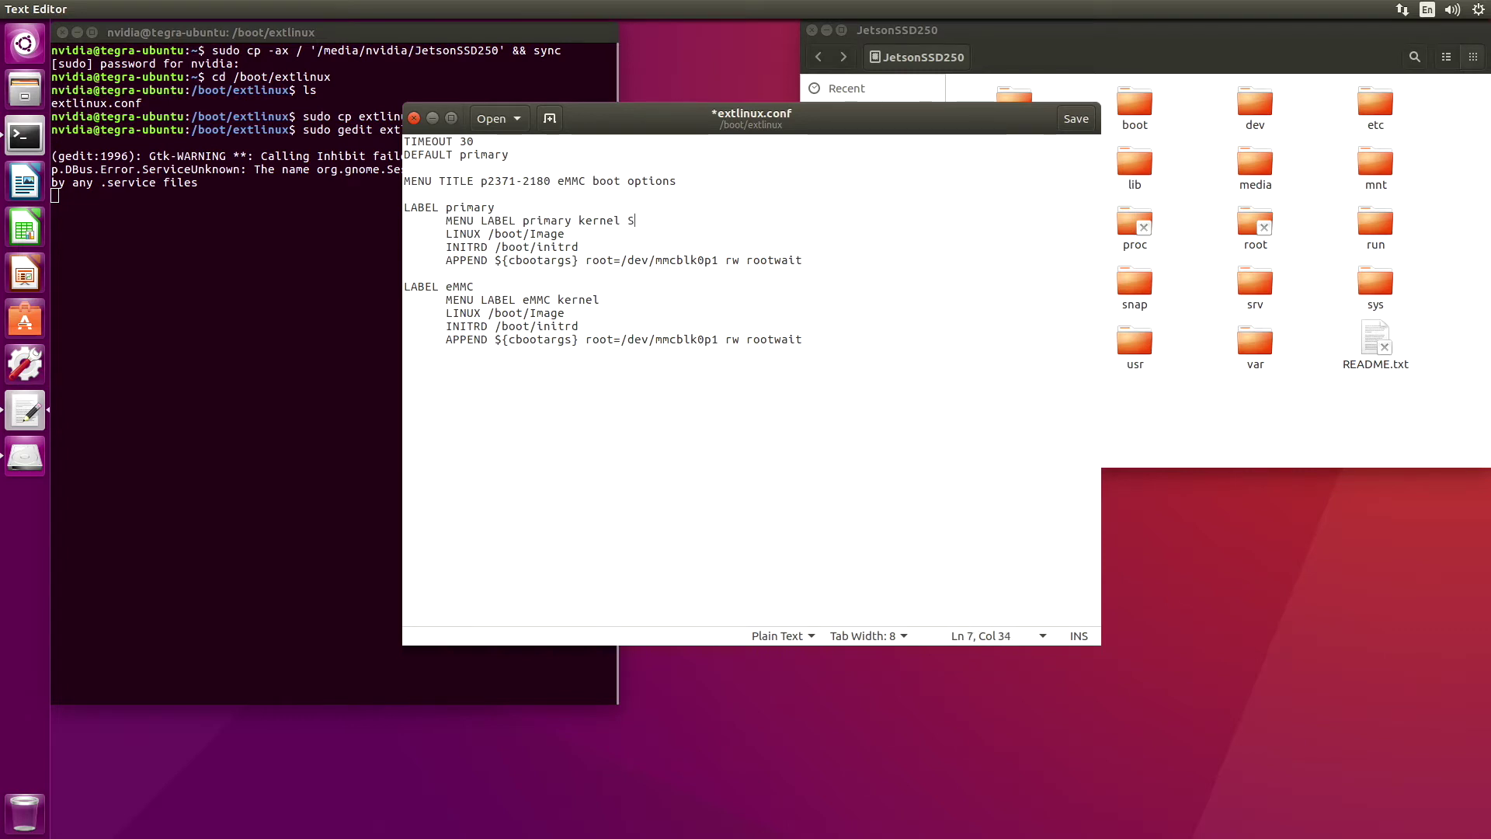
pyautogui.click(653, 260)
pyautogui.moveTo(654, 261); pyautogui.dragTo(719, 263)
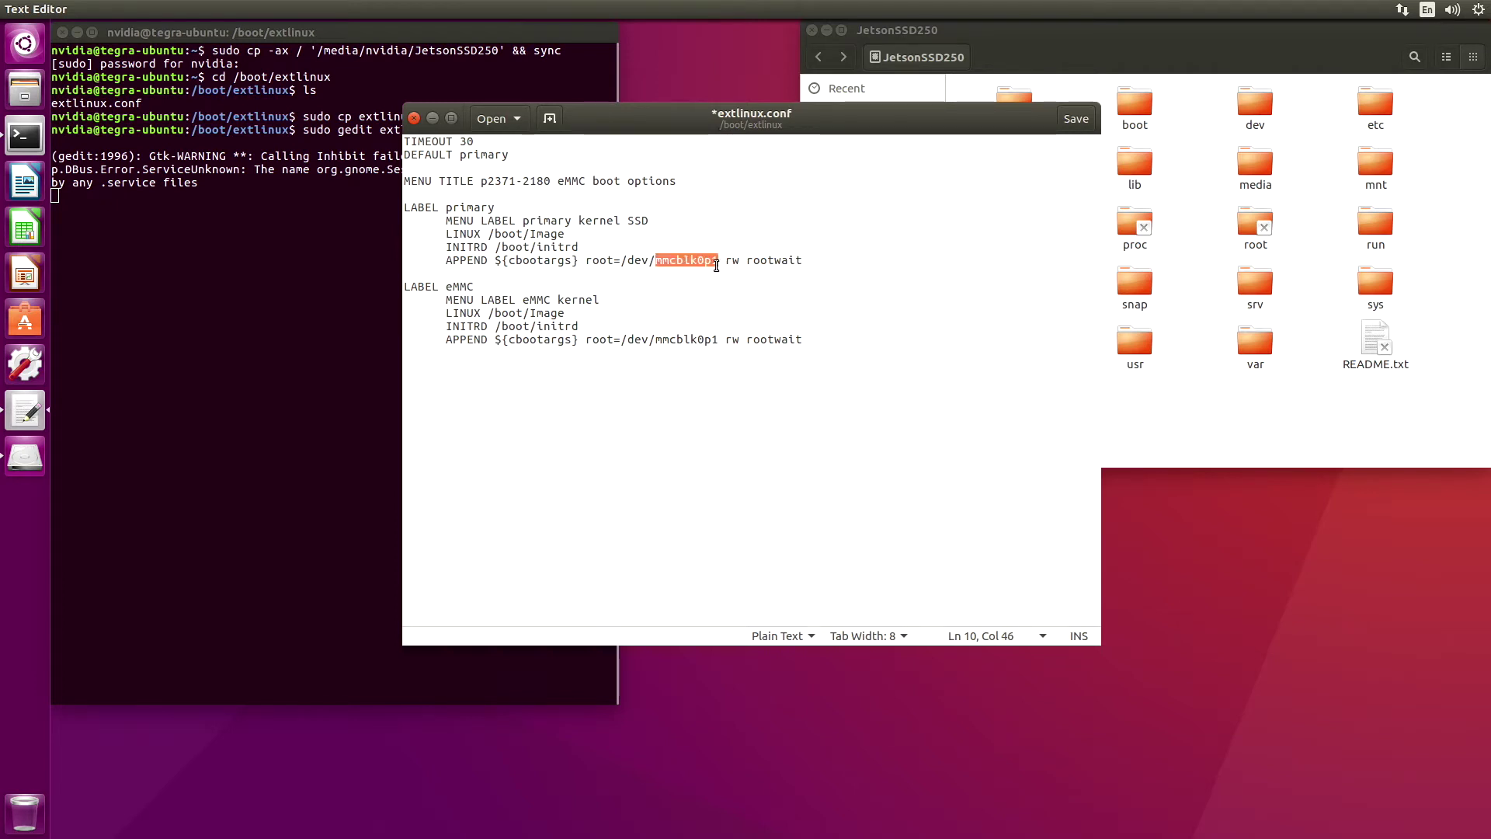
pyautogui.write('sda1')
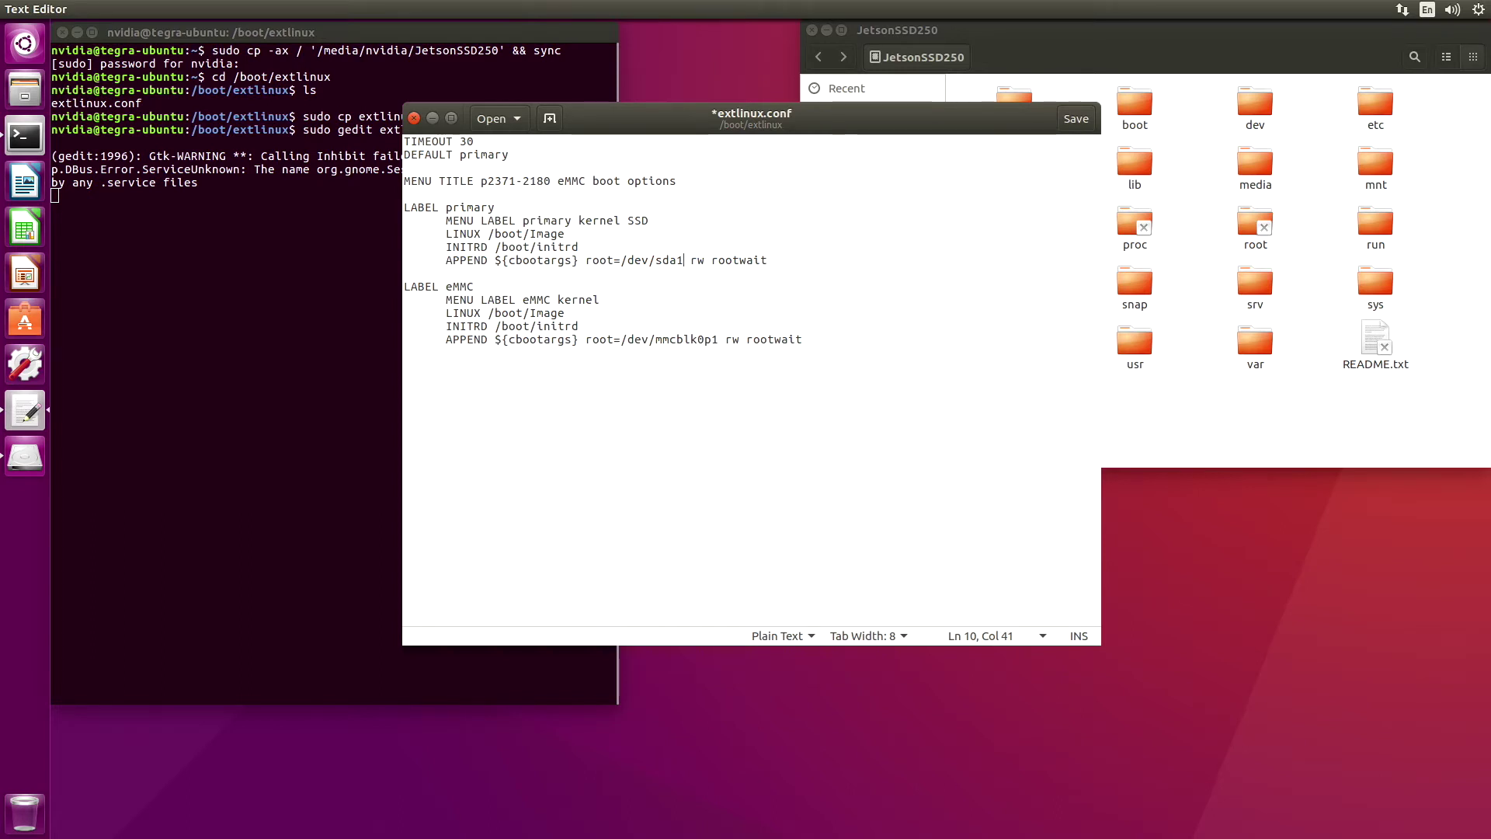
pyautogui.click(1076, 119)
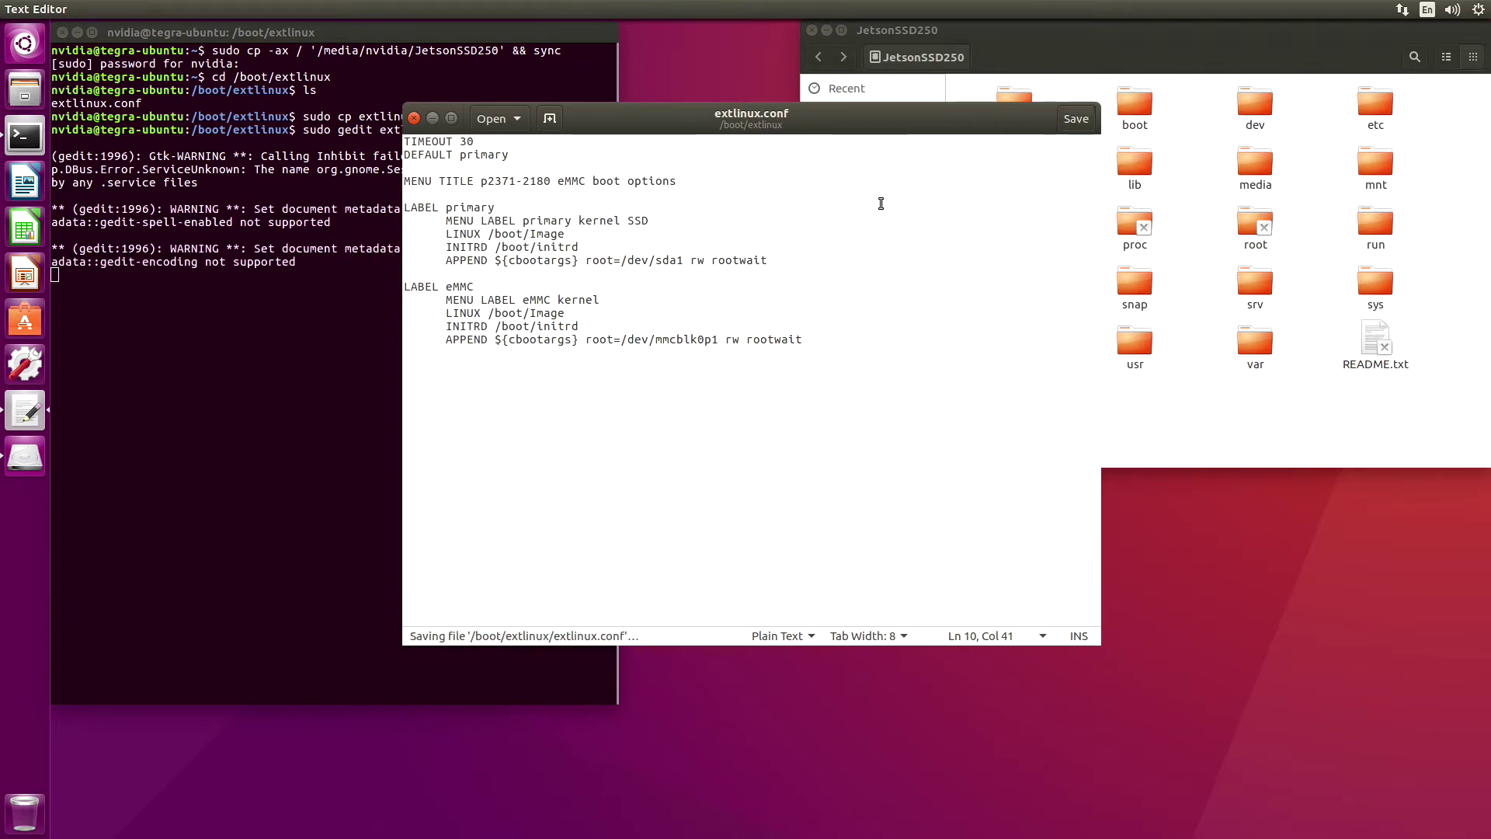
# Close the editor and restart the Jetson from the Shut Down dialog
pyautogui.click(414, 118)
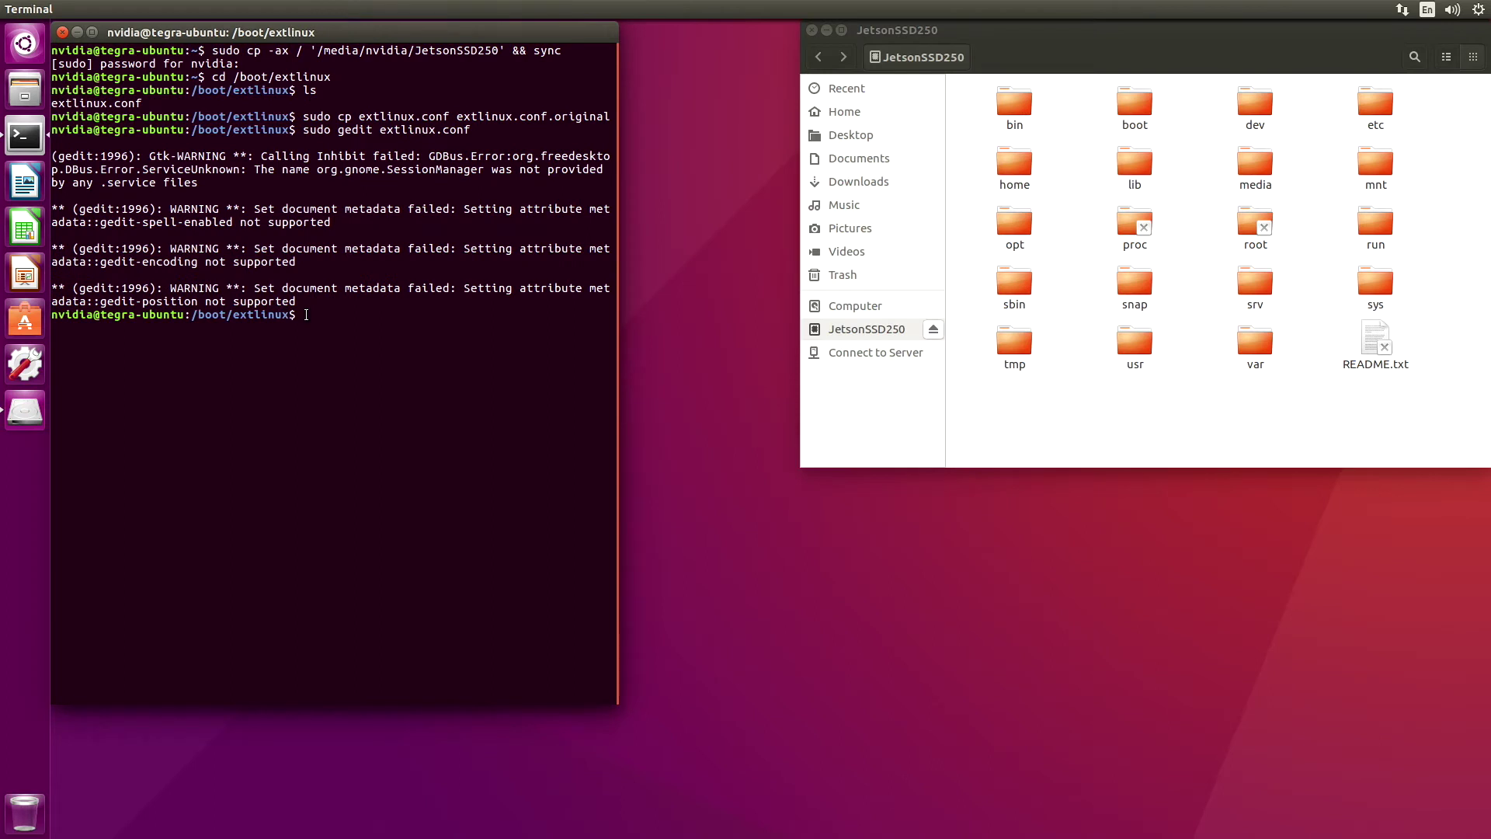
pyautogui.click(1477, 14)
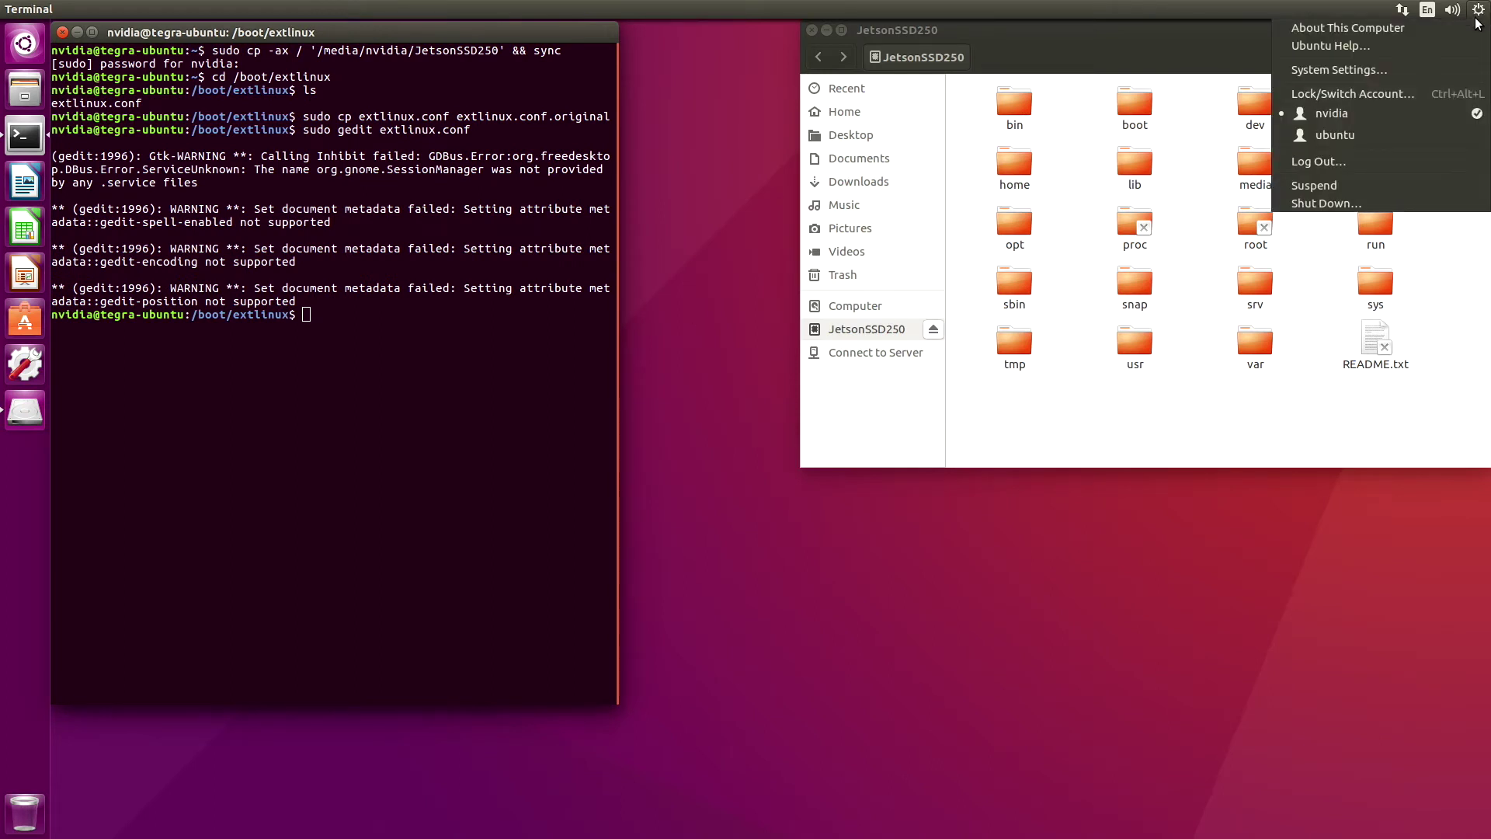
pyautogui.click(1357, 203)
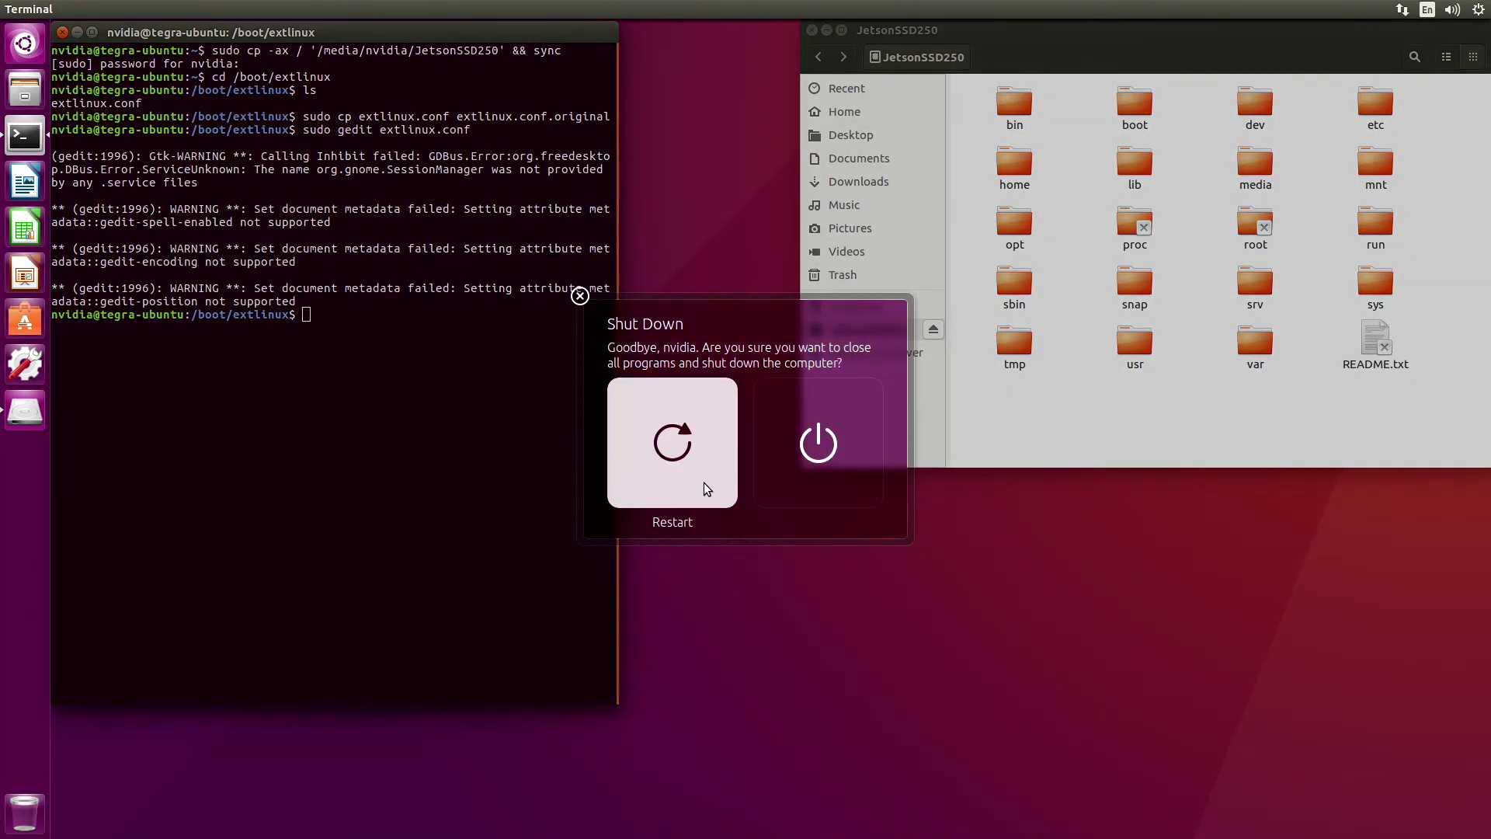
pyautogui.click(705, 485)
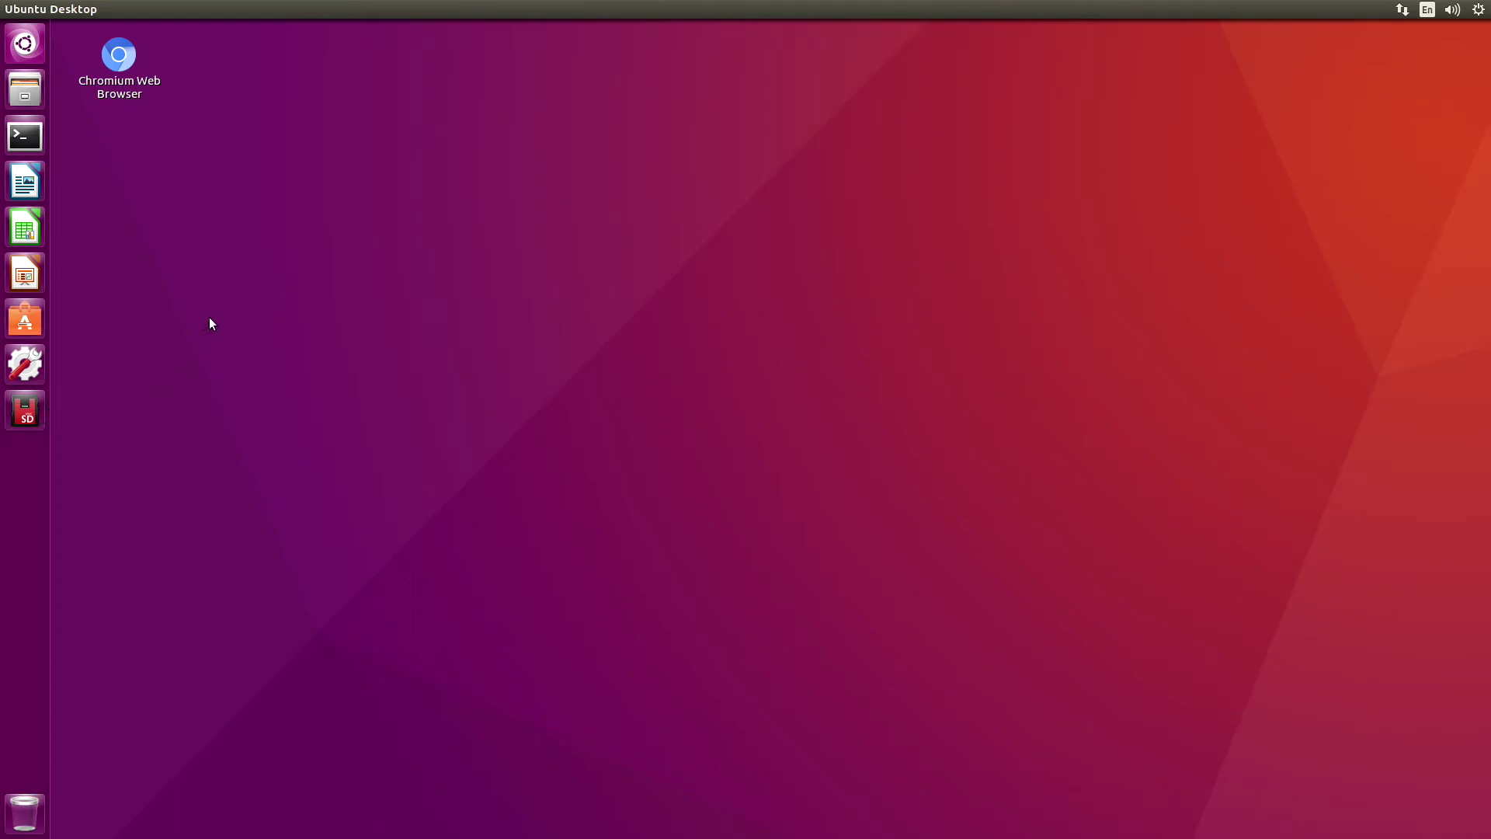
# Launch Chromium from its desktop shortcut and move it up in the launcher
pyautogui.click(119, 62)
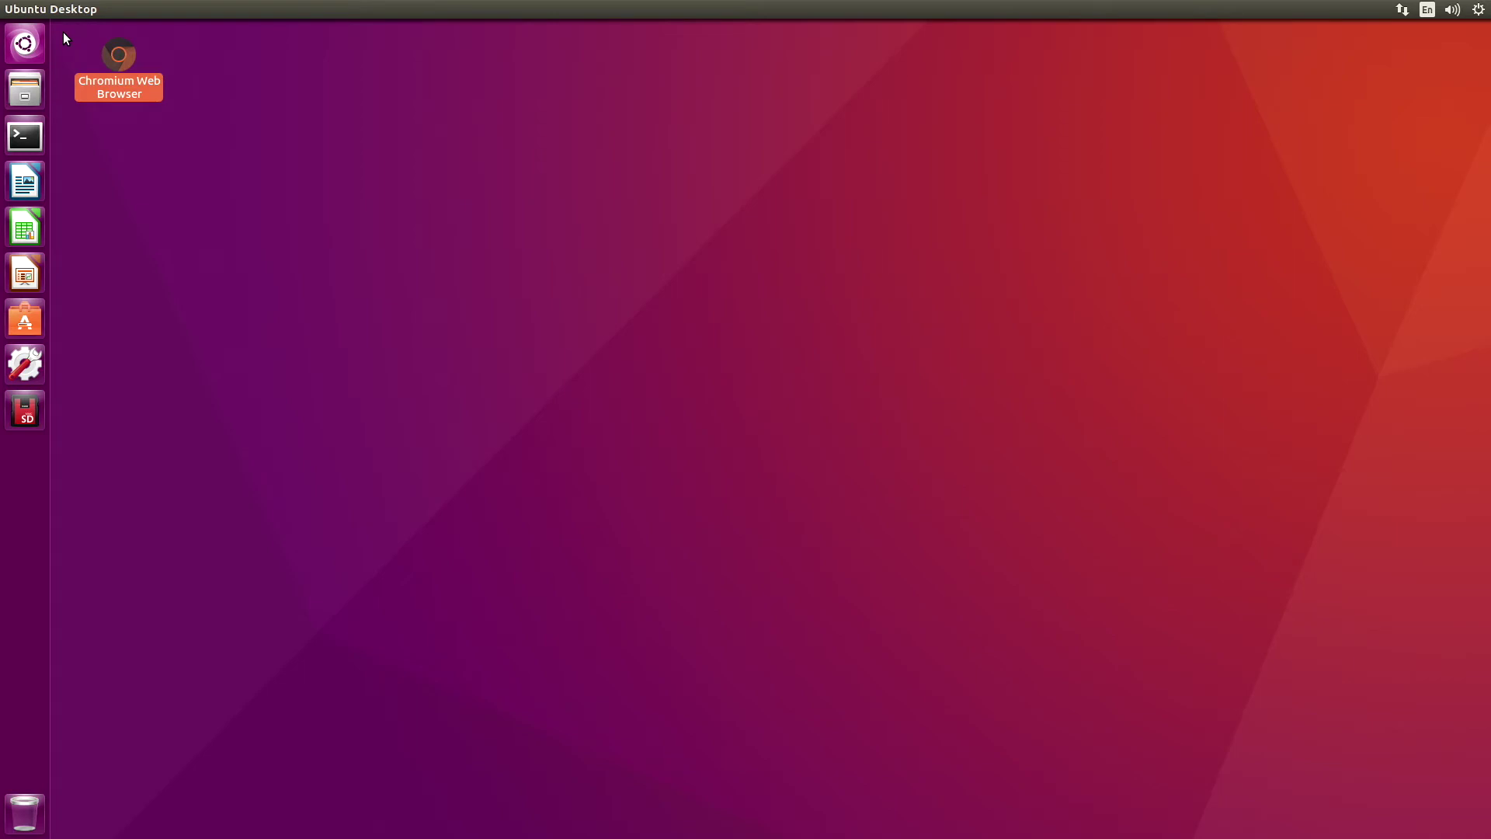
pyautogui.doubleClick(117, 61)
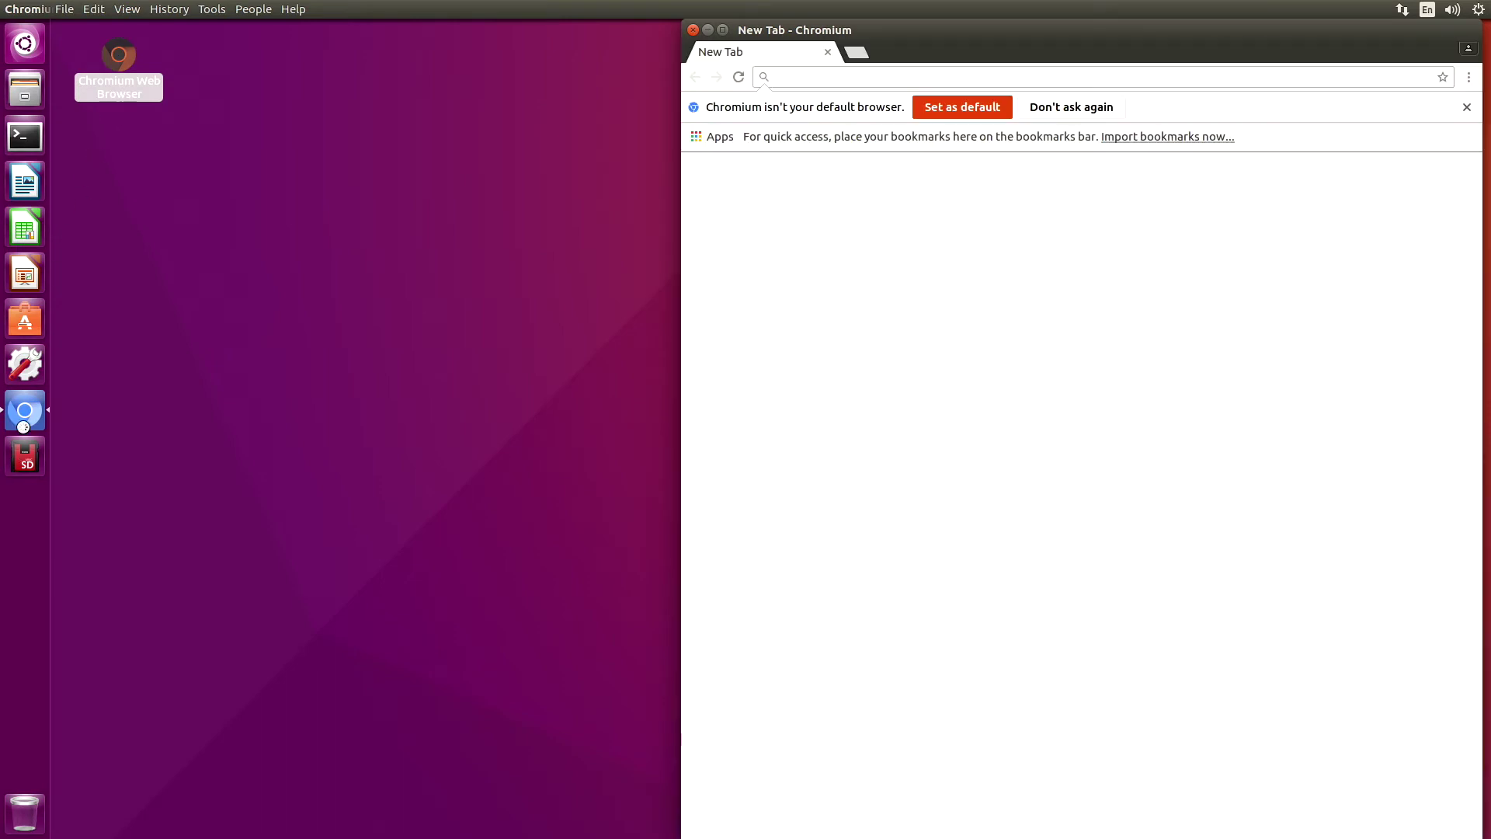
pyautogui.moveTo(24, 410); pyautogui.dragTo(31, 178)
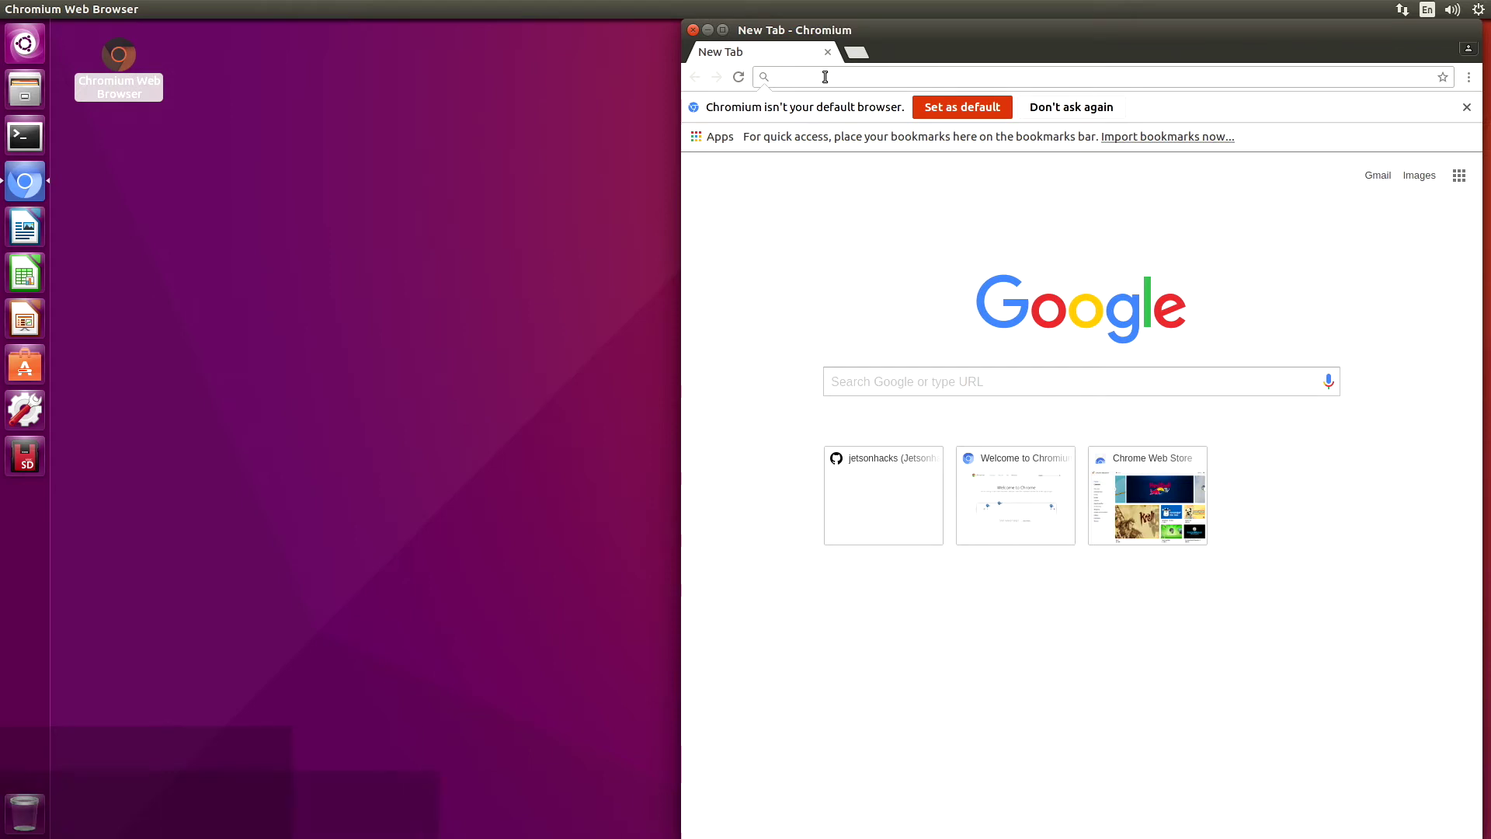
# Go to github.com/jetsonhacks in the address bar, fixing a typo
pyautogui.write('github.com/jetsonhacsk')
pyautogui.press('BackSpace')
pyautogui.press('BackSpace')
pyautogui.write('ks')
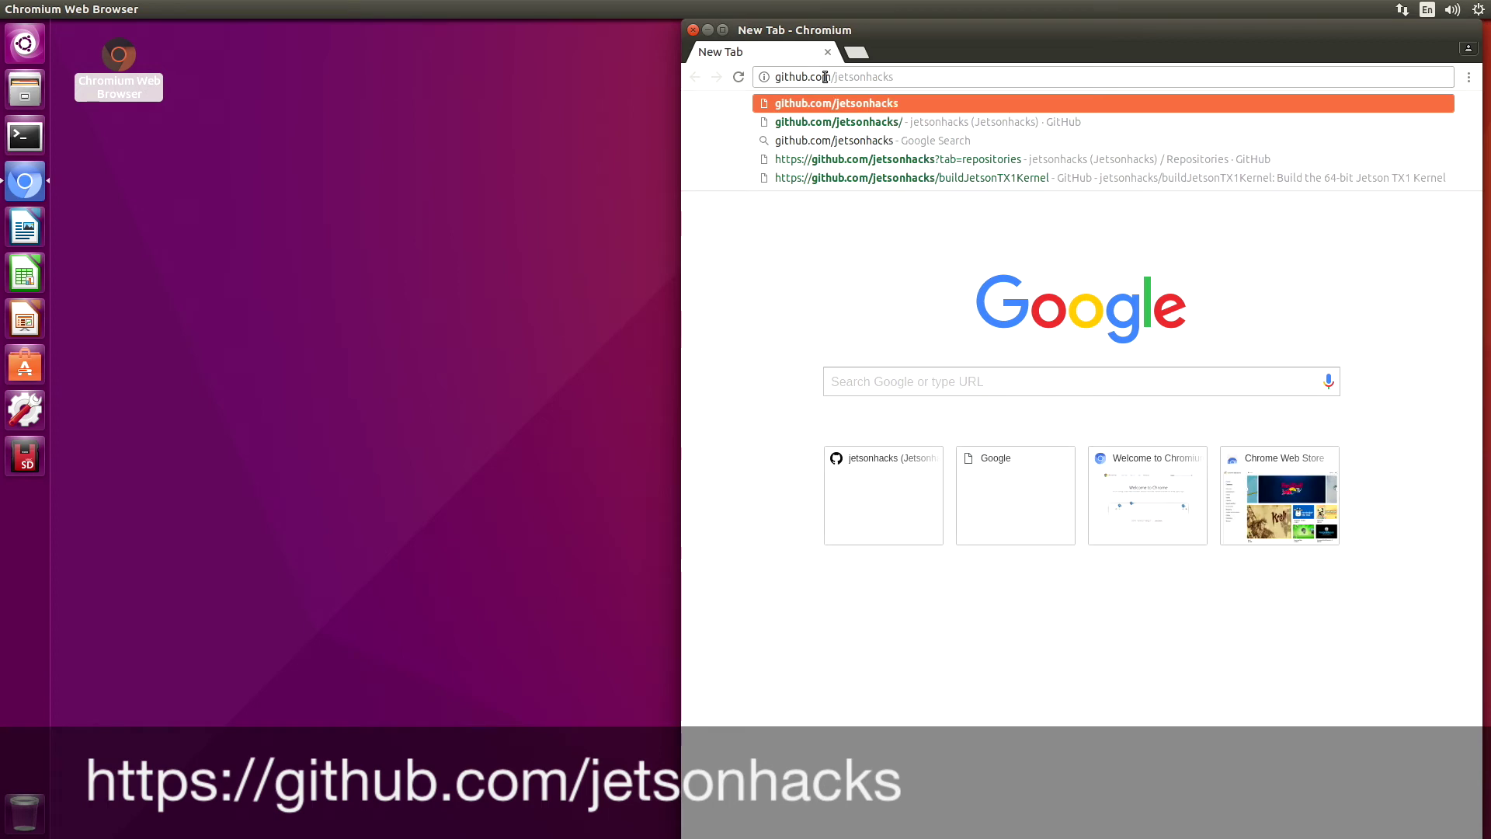
pyautogui.press('Return')
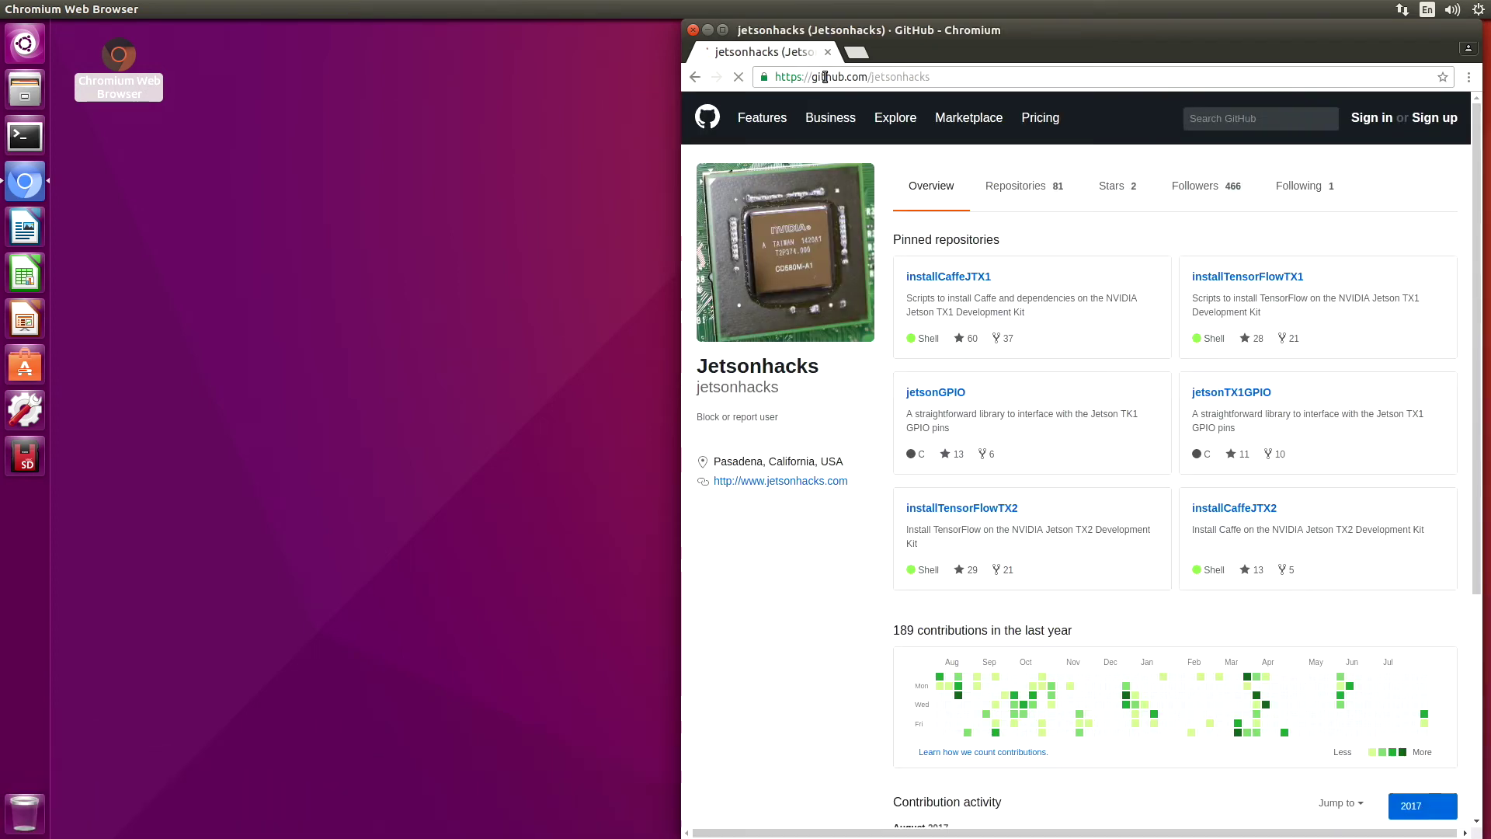
# Open the jetsonhacks buildJetsonTX1Kernel repository from the Repositories list
pyautogui.click(994, 193)
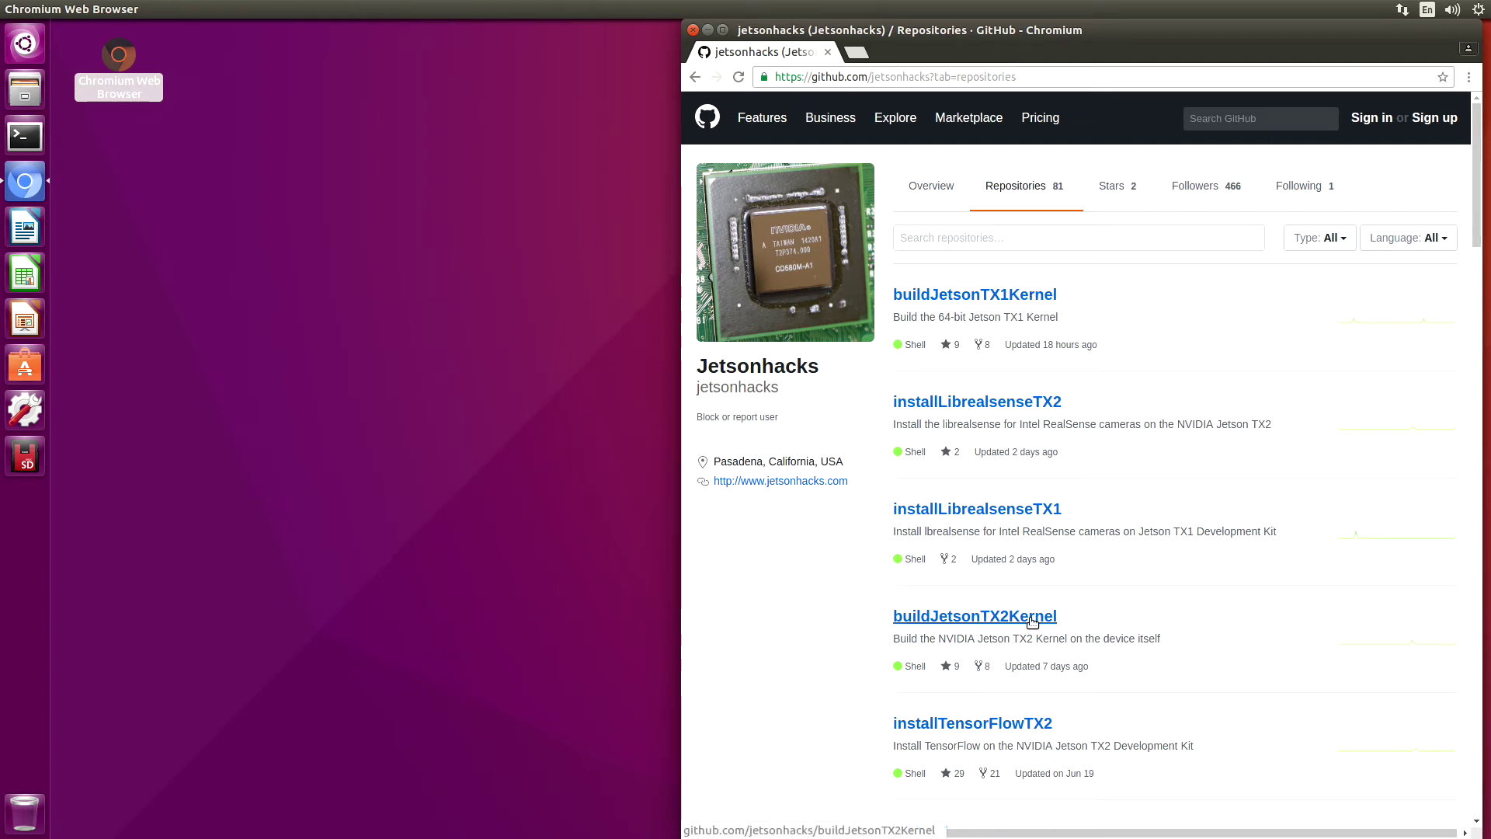
pyautogui.click(949, 300)
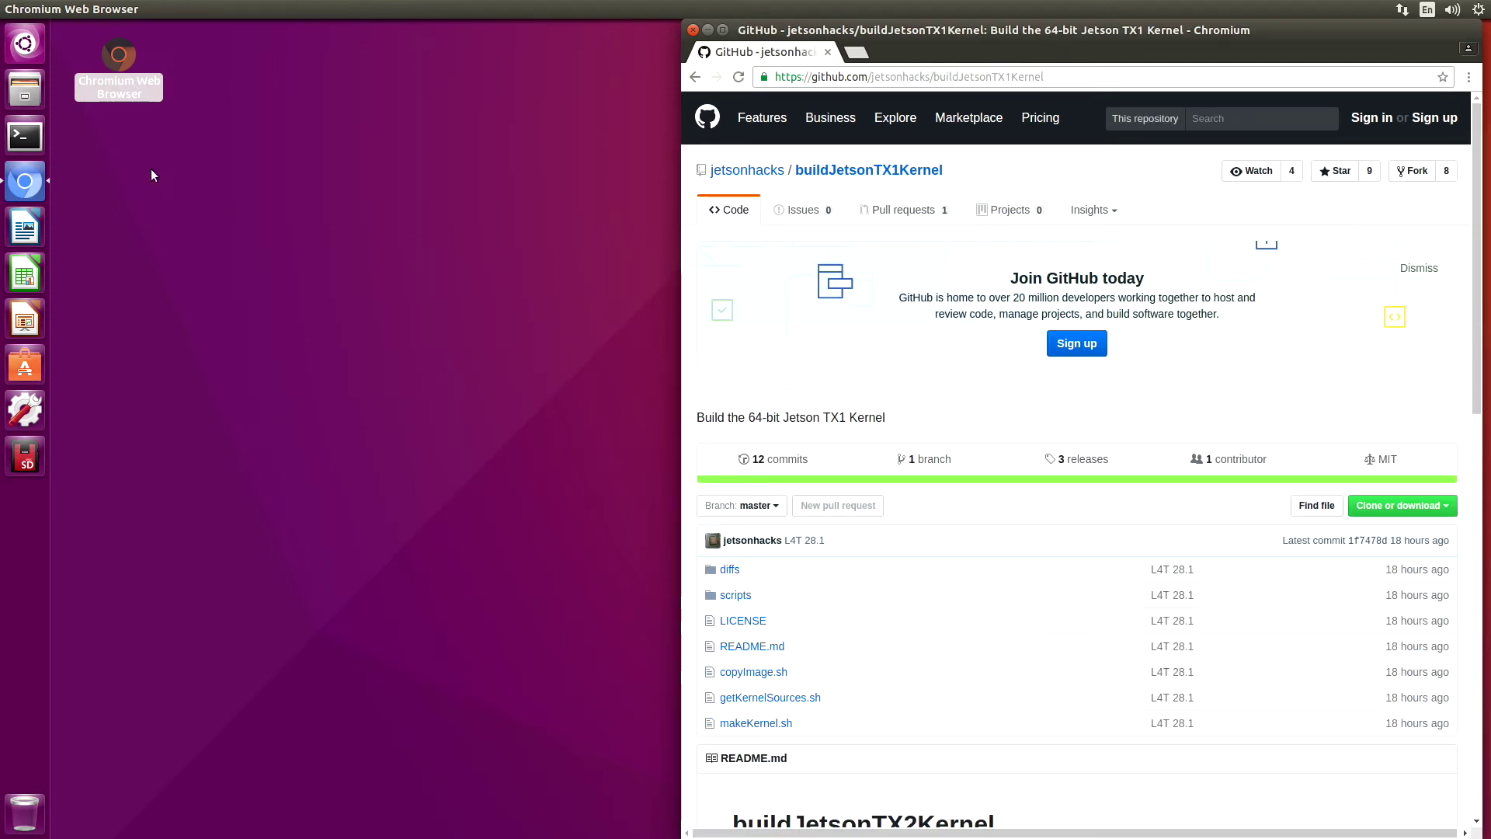
# In a terminal, git clone the buildJetsonTX1Kernel repository using its HTTPS clone URL
pyautogui.click(26, 138)
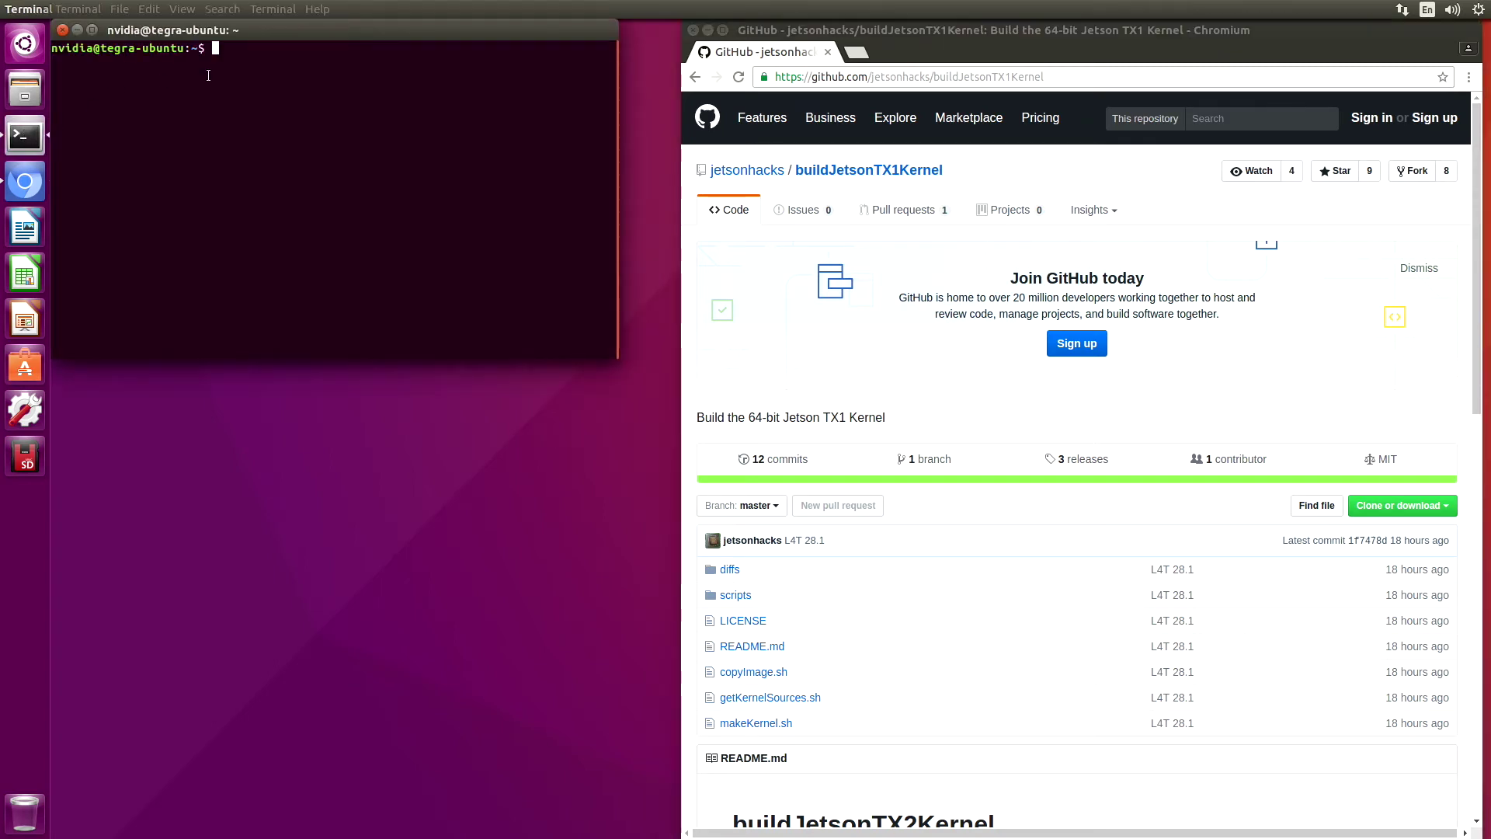
pyautogui.write('git clone')
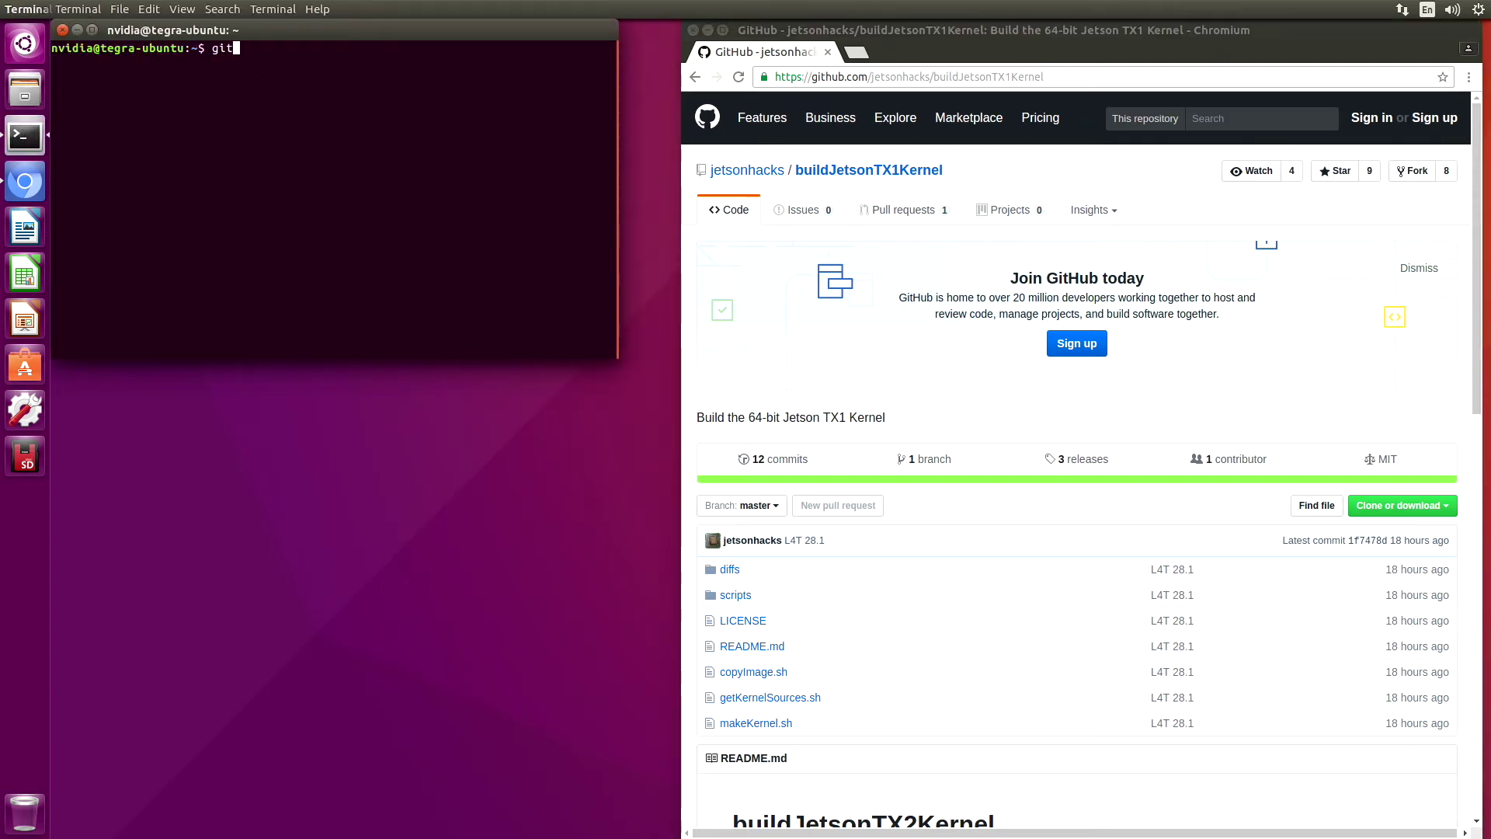
pyautogui.click(1450, 509)
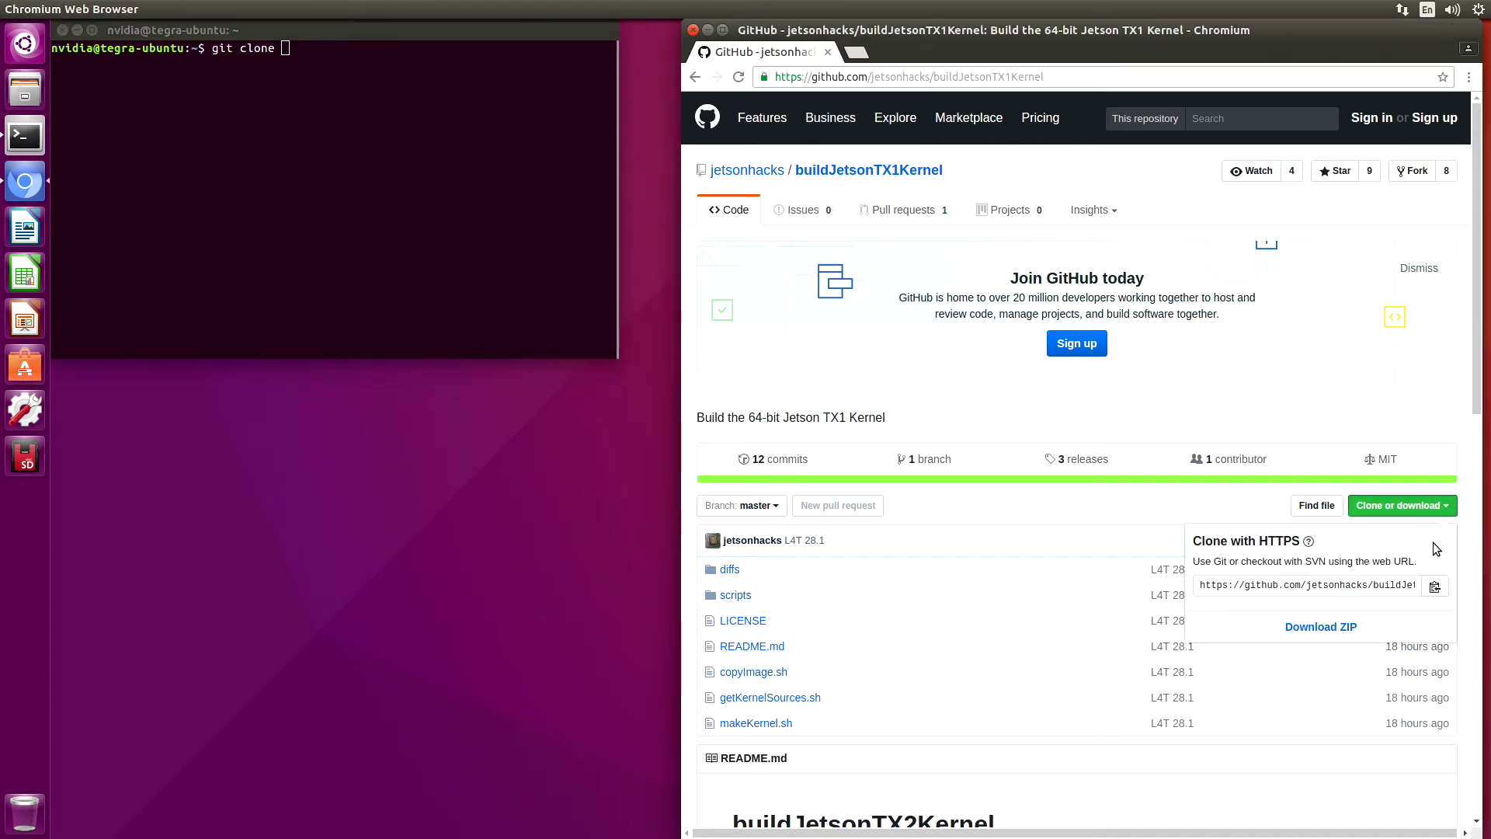
pyautogui.click(1434, 588)
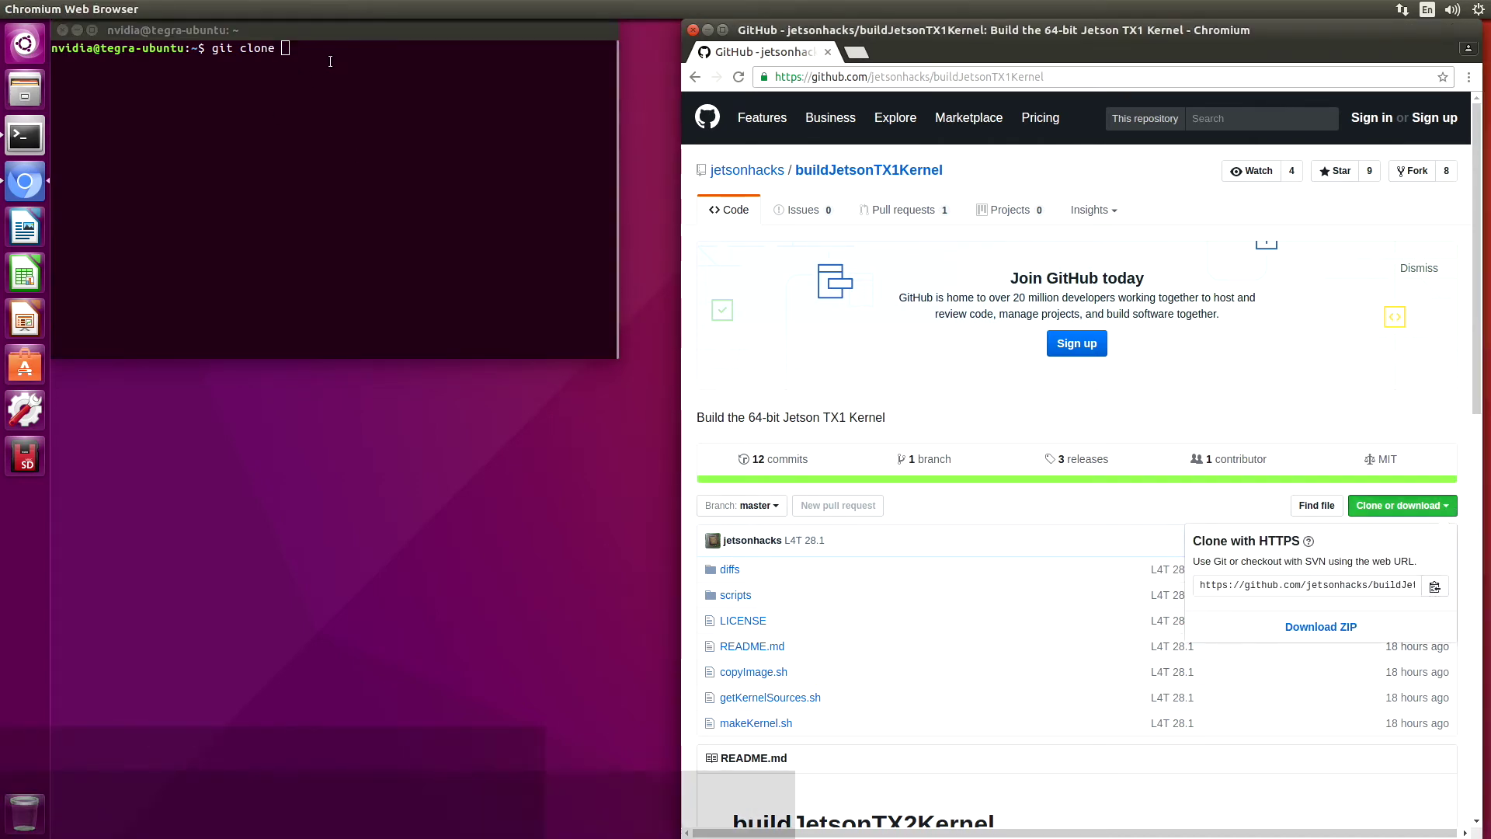
pyautogui.rightClick(285, 49)
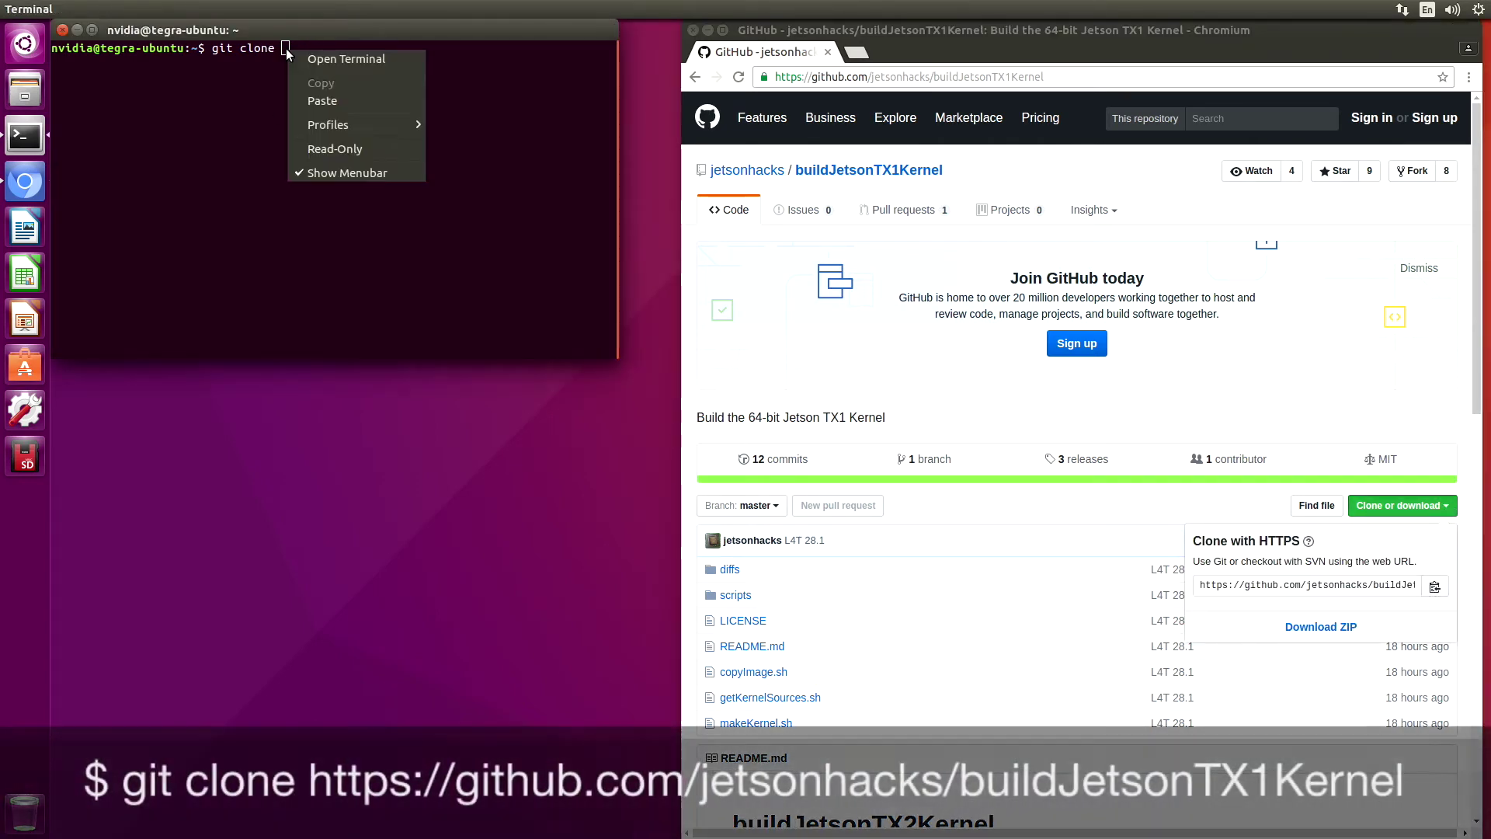
pyautogui.click(341, 101)
pyautogui.press('Return')
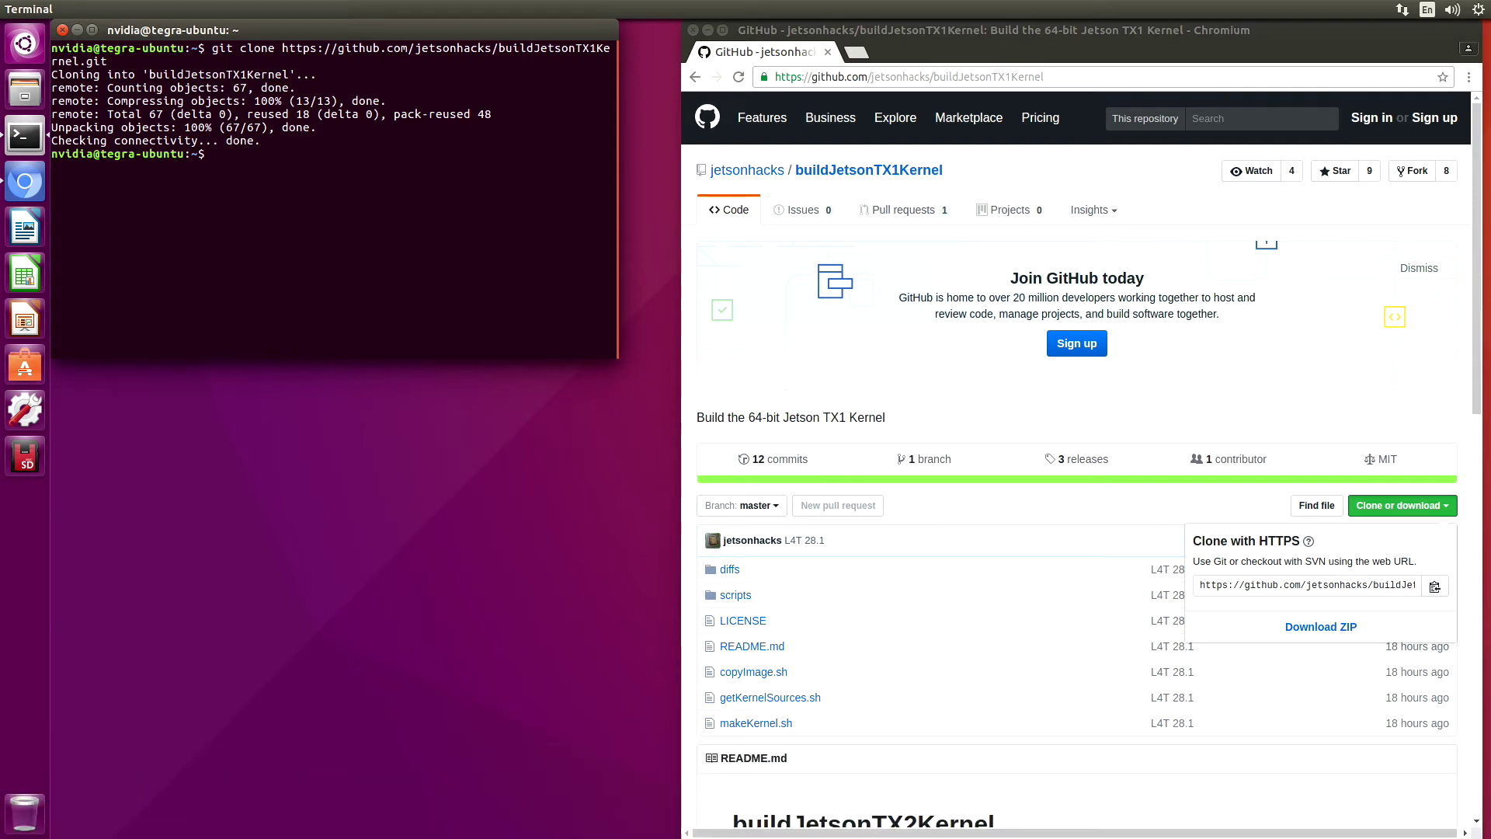
# Change into the buildJetsonTX1Kernel folder
pyautogui.write('cd bu')
pyautogui.press('Tab')
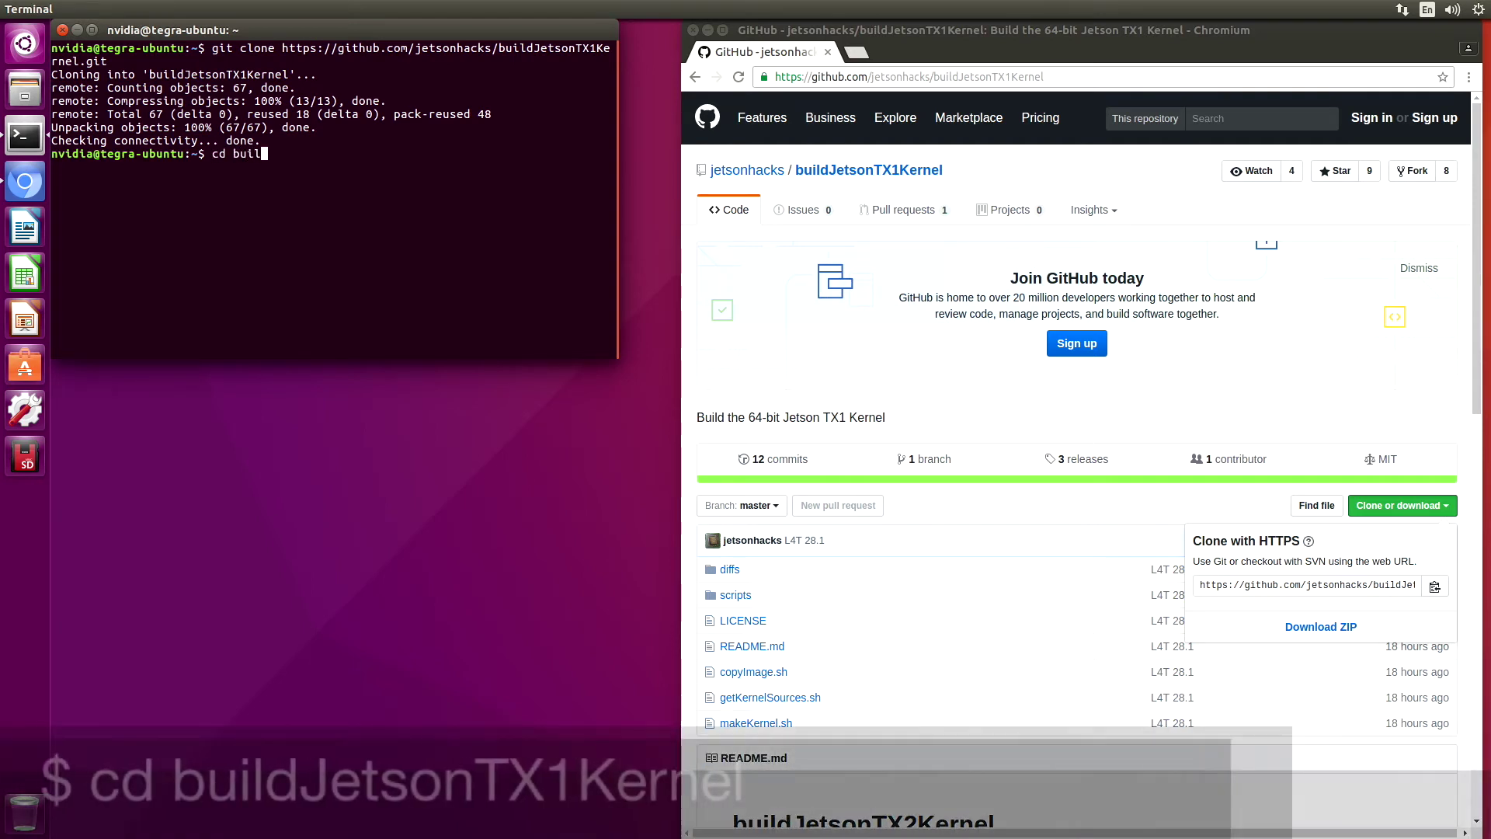
pyautogui.press('Return')
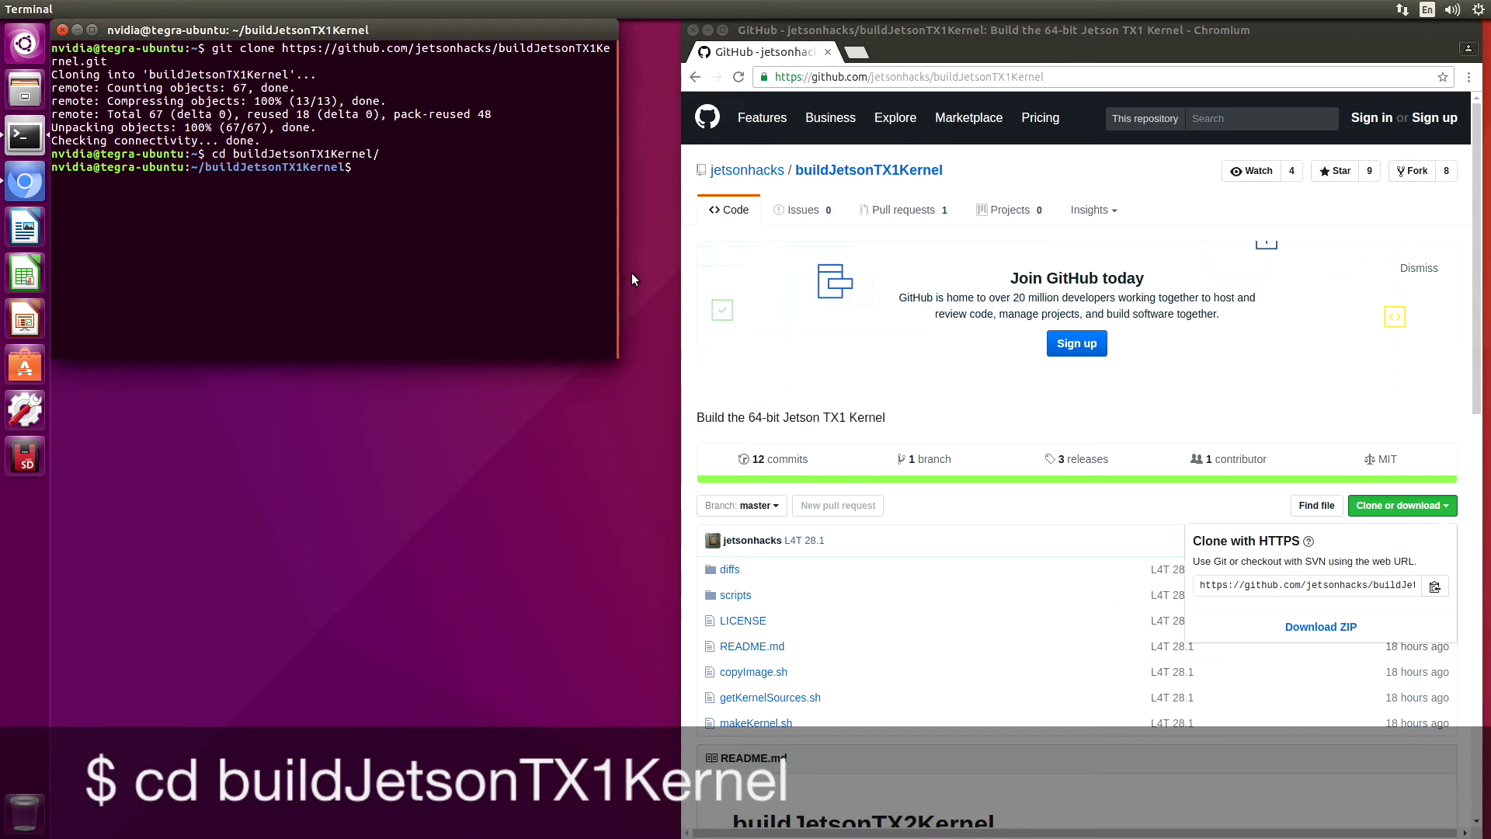
pyautogui.scroll(-3, 859, 334)
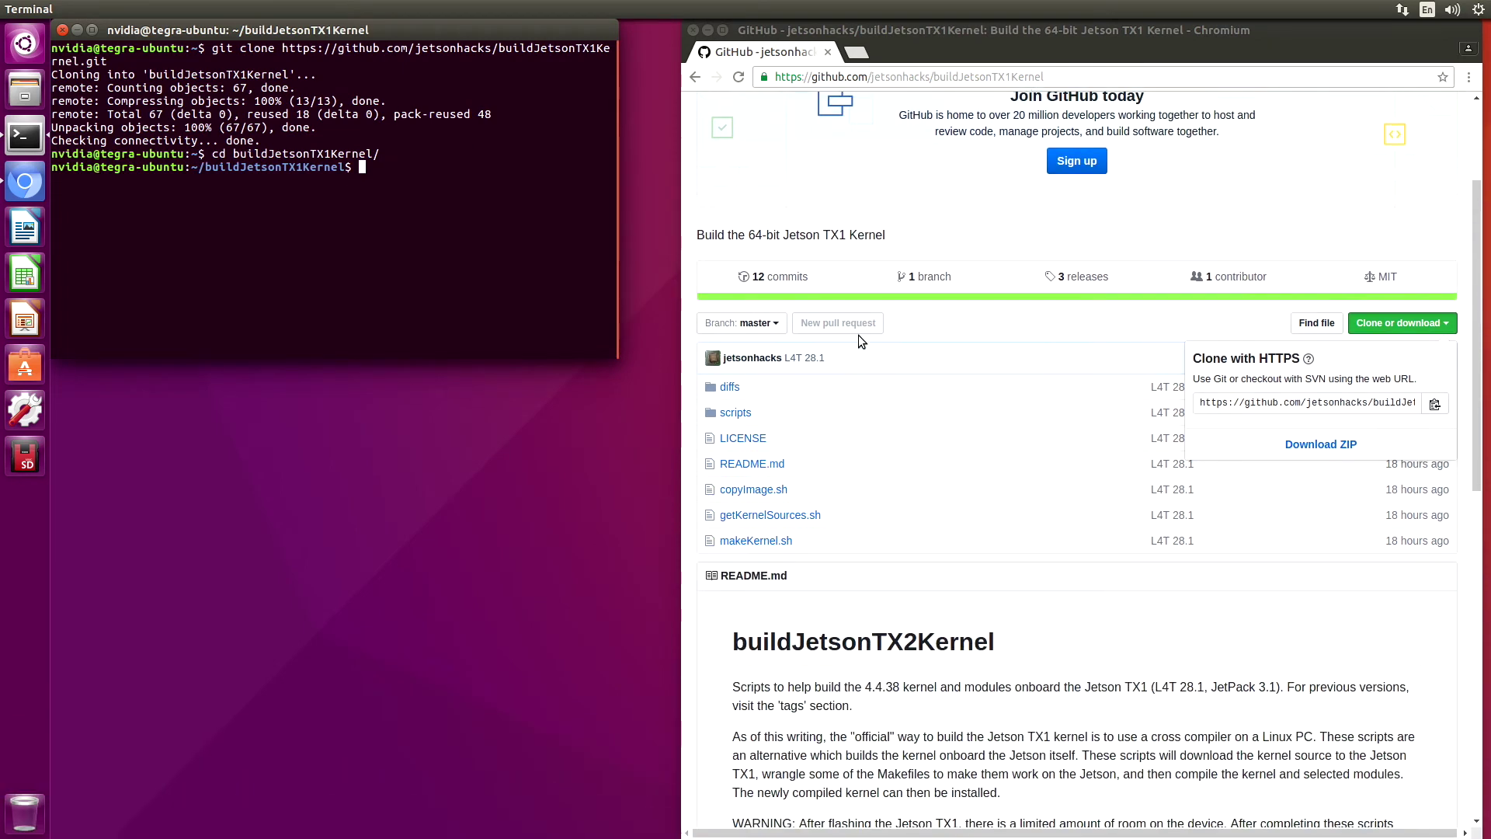
pyautogui.scroll(-3, 859, 334)
pyautogui.scroll(-3, 858, 334)
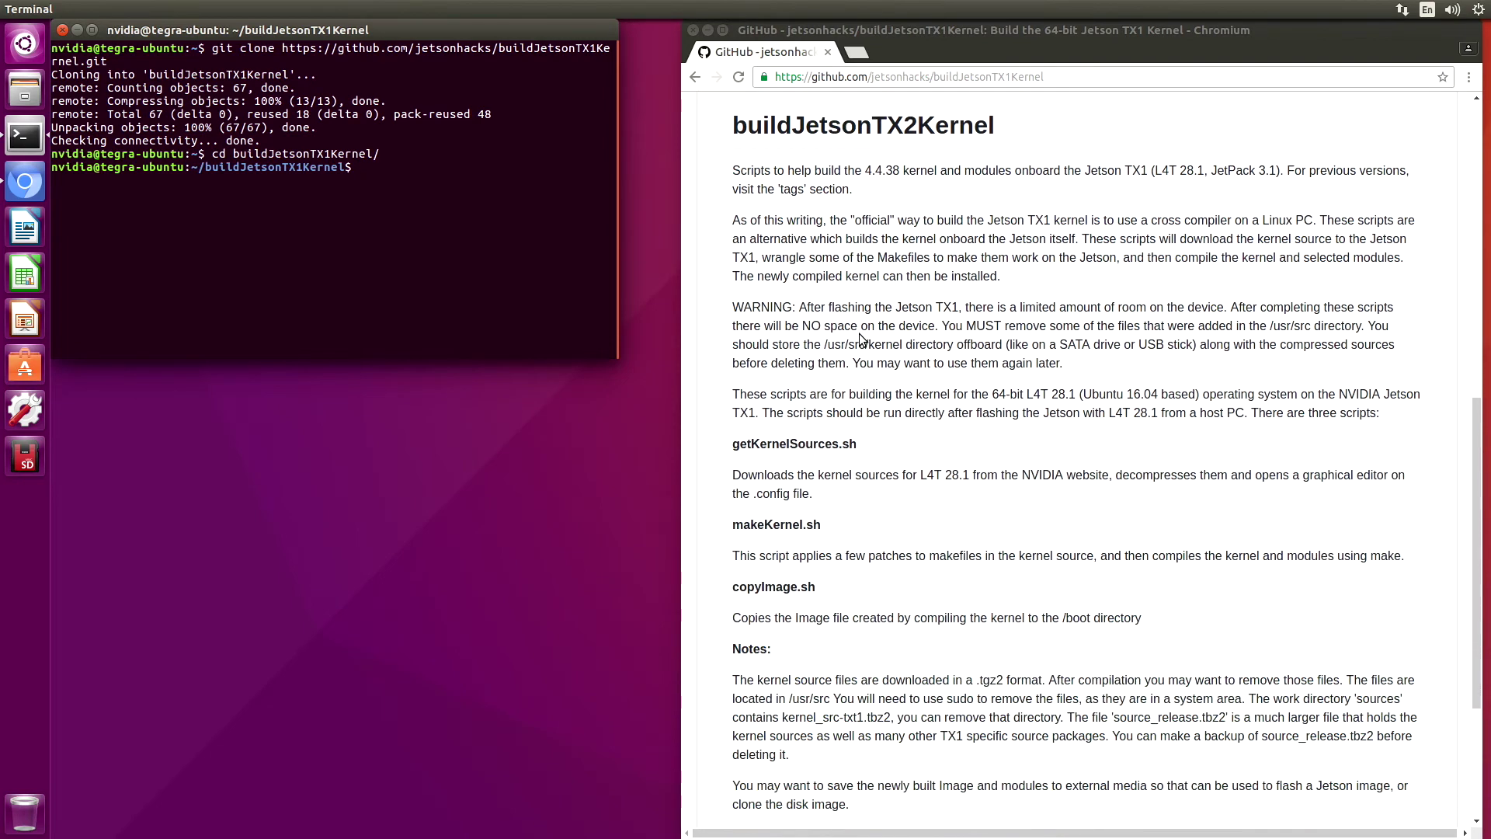
pyautogui.scroll(-1, 861, 338)
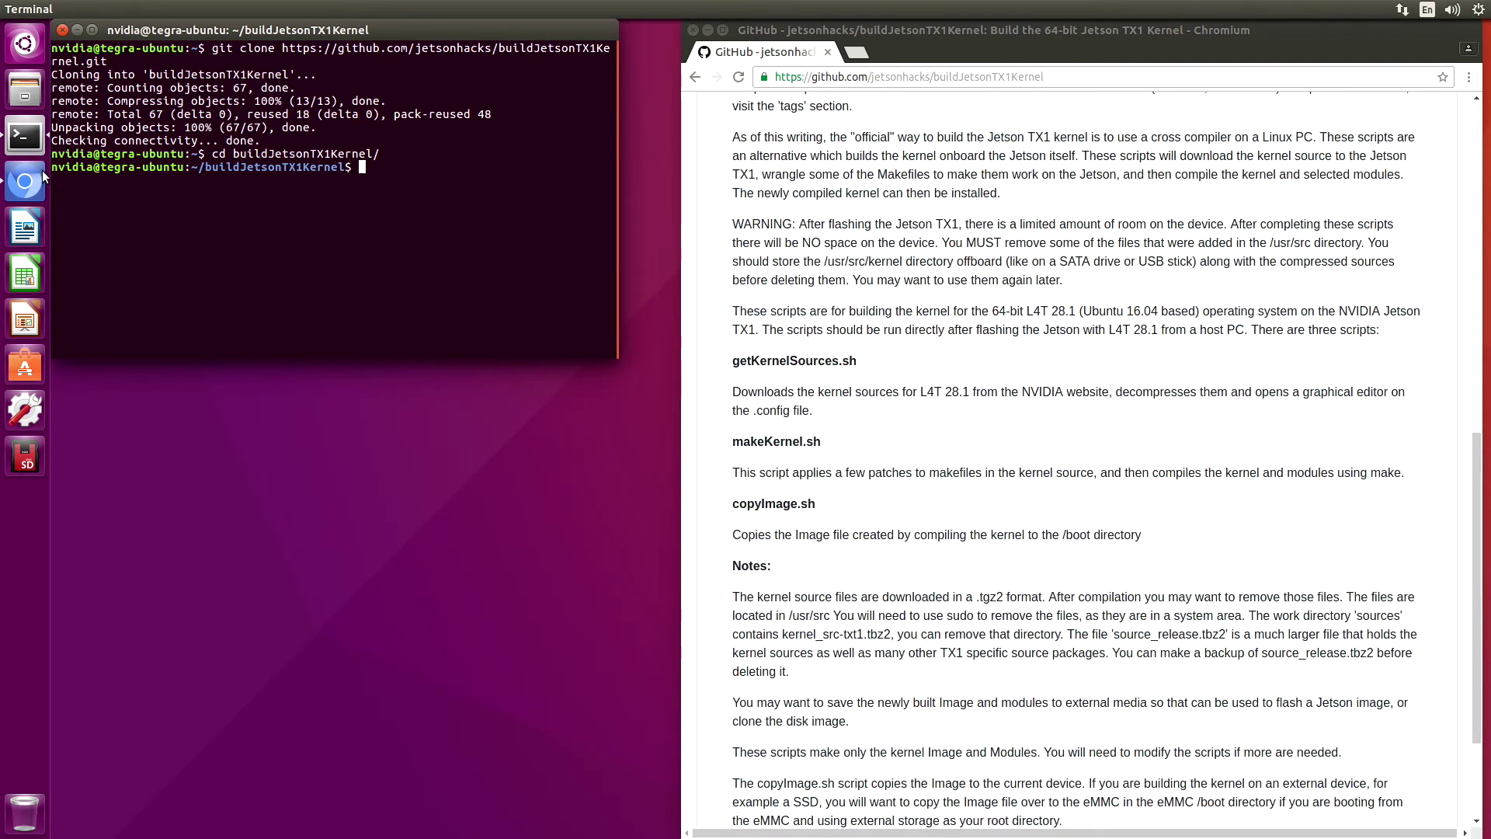
# Open a second terminal and run ./jetson_clocks.sh with sudo
pyautogui.rightClick(29, 142)
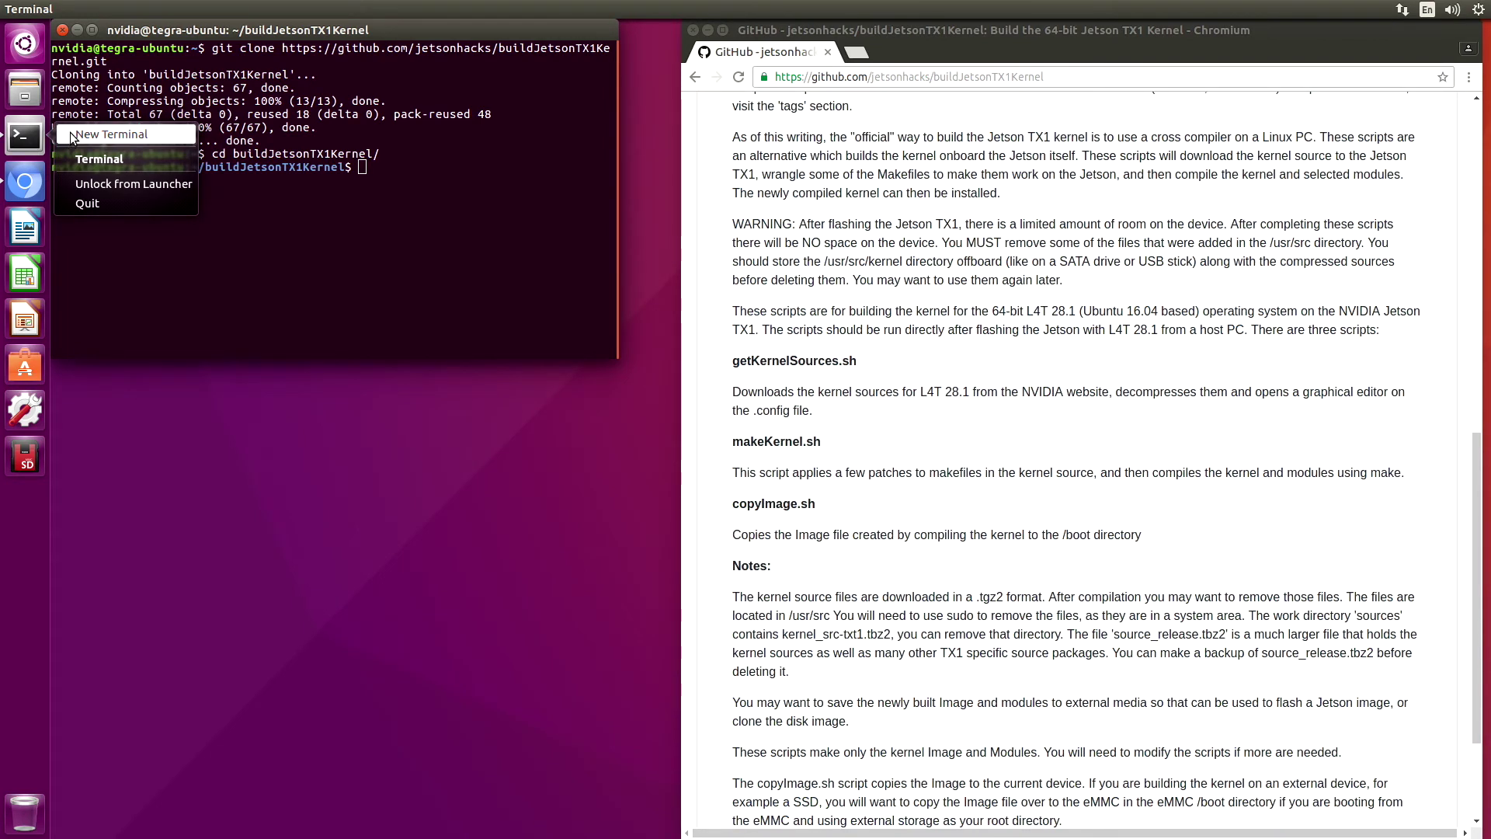
pyautogui.click(111, 134)
pyautogui.moveTo(229, 365); pyautogui.dragTo(256, 422)
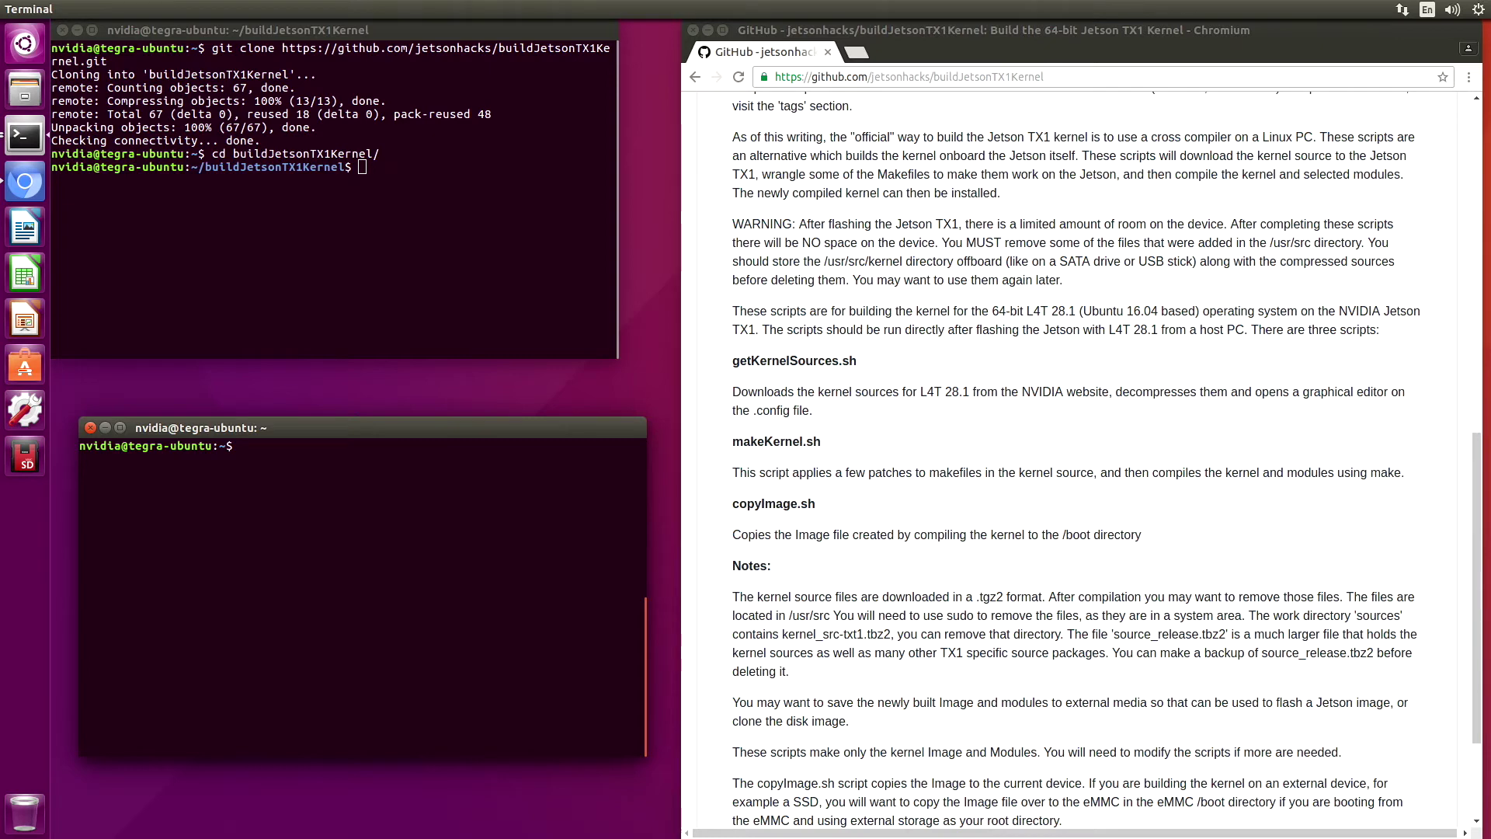
pyautogui.write('./jetson_clocks.sh')
pyautogui.press('Return')
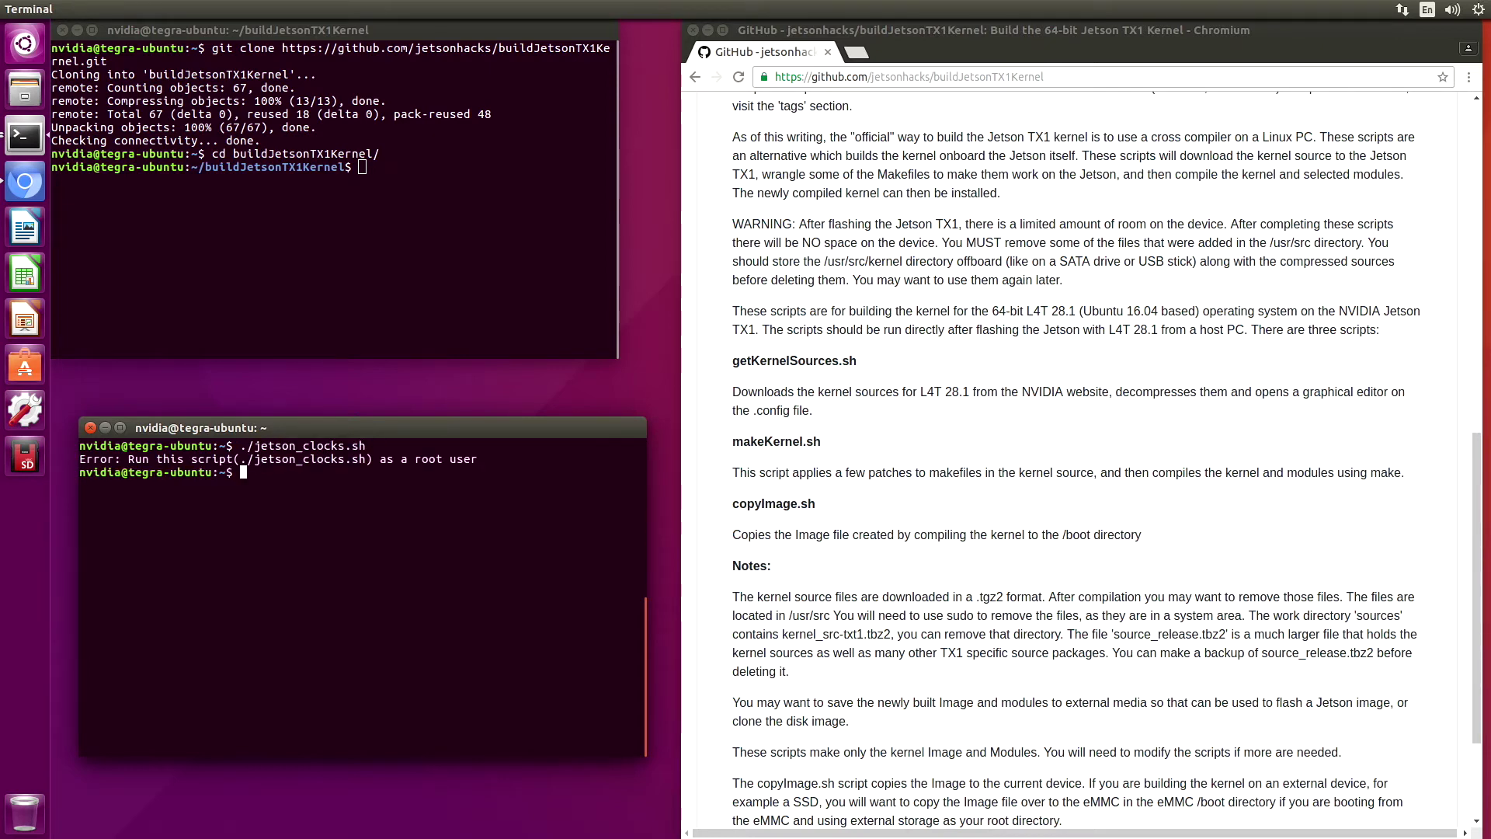
pyautogui.write('sudo ')
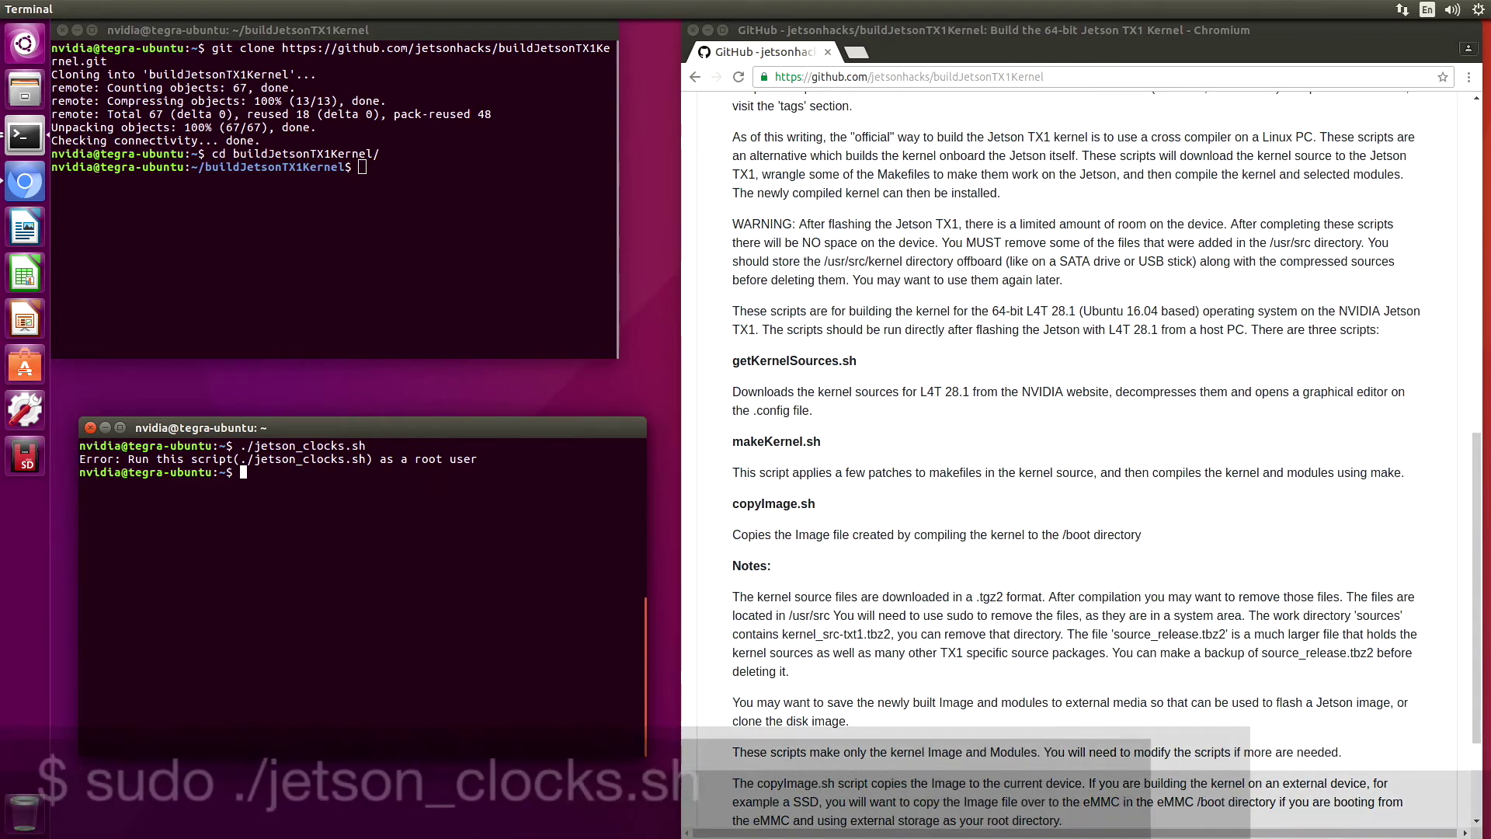
pyautogui.write('./j')
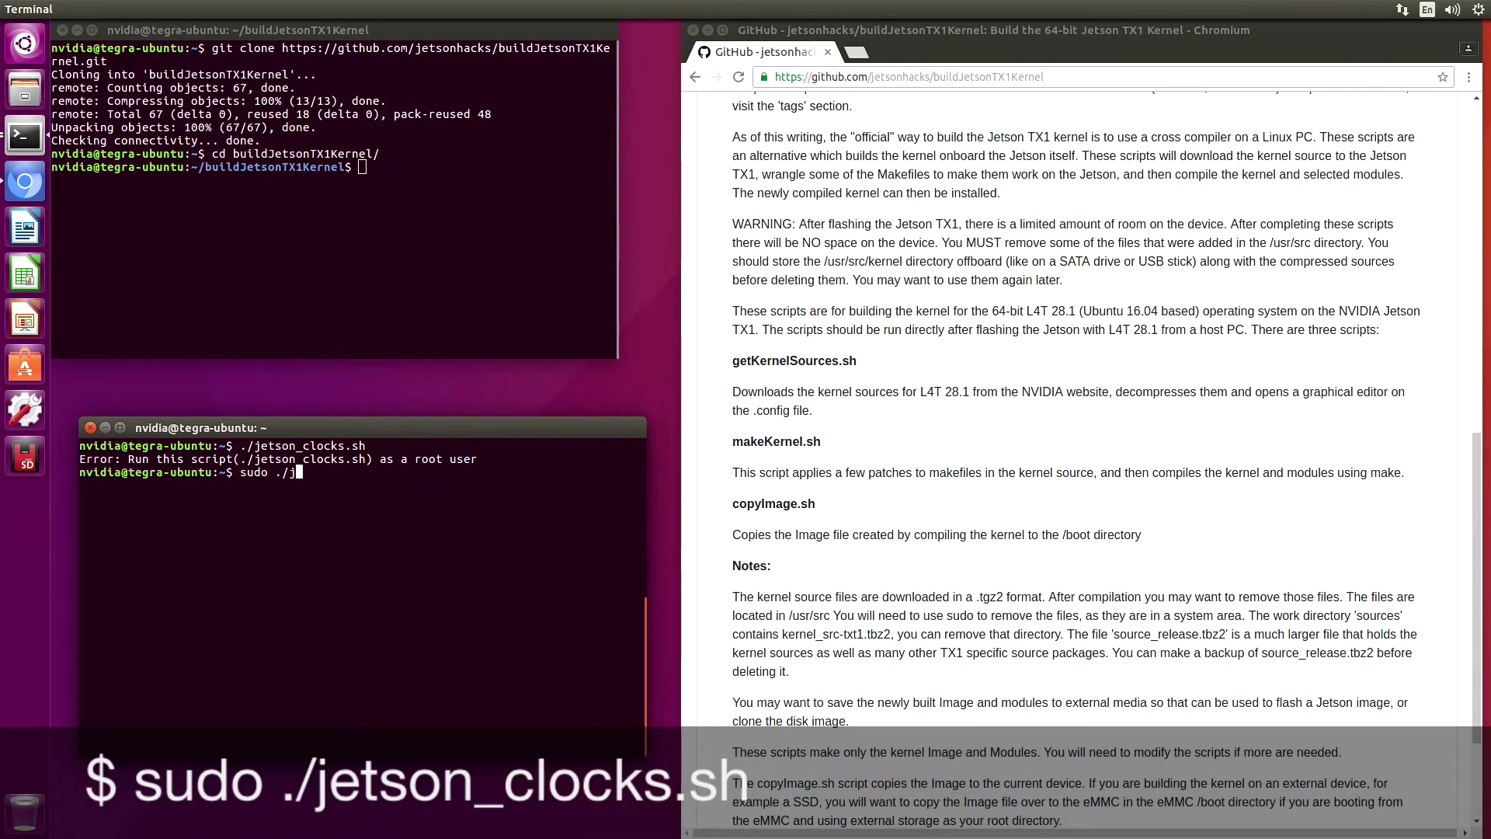
pyautogui.press('Tab')
pyautogui.press('Return')
pyautogui.press('Return')
# Check the running kernel release with uname -r, which shows 4.4.38-tegra
pyautogui.write('uname -r')
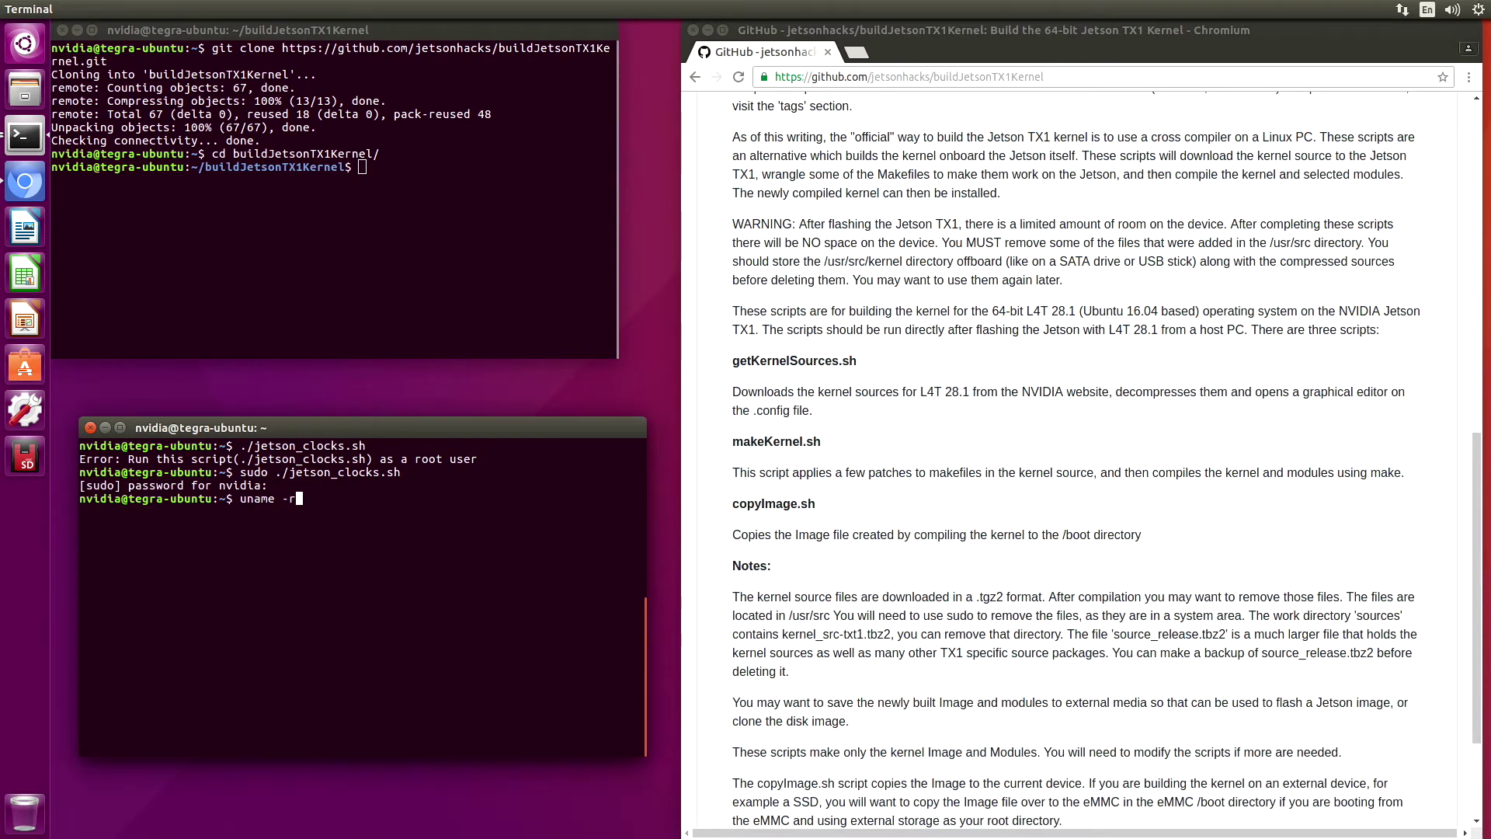
pyautogui.press('Return')
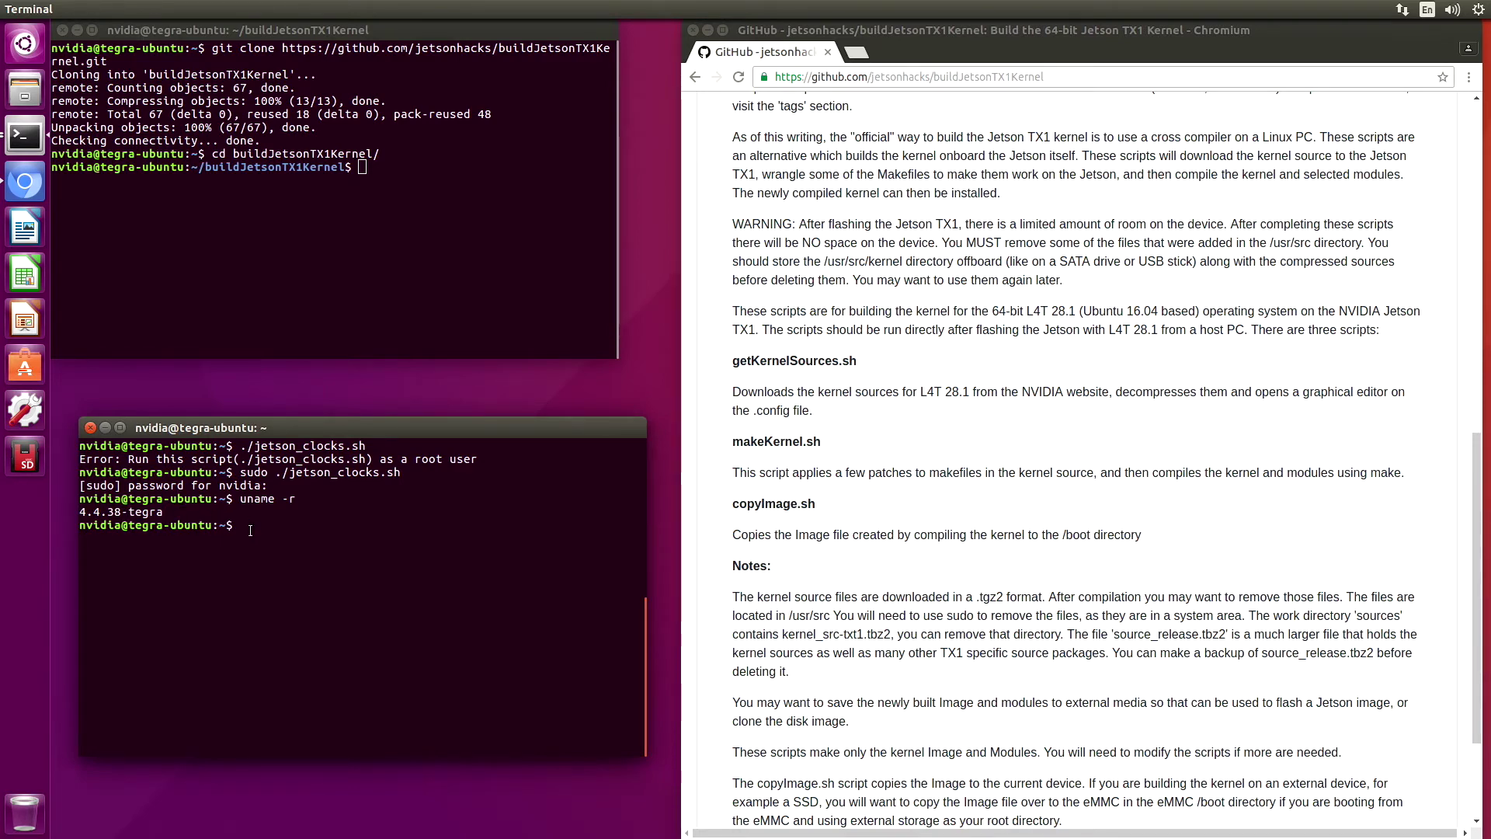
pyautogui.click(361, 167)
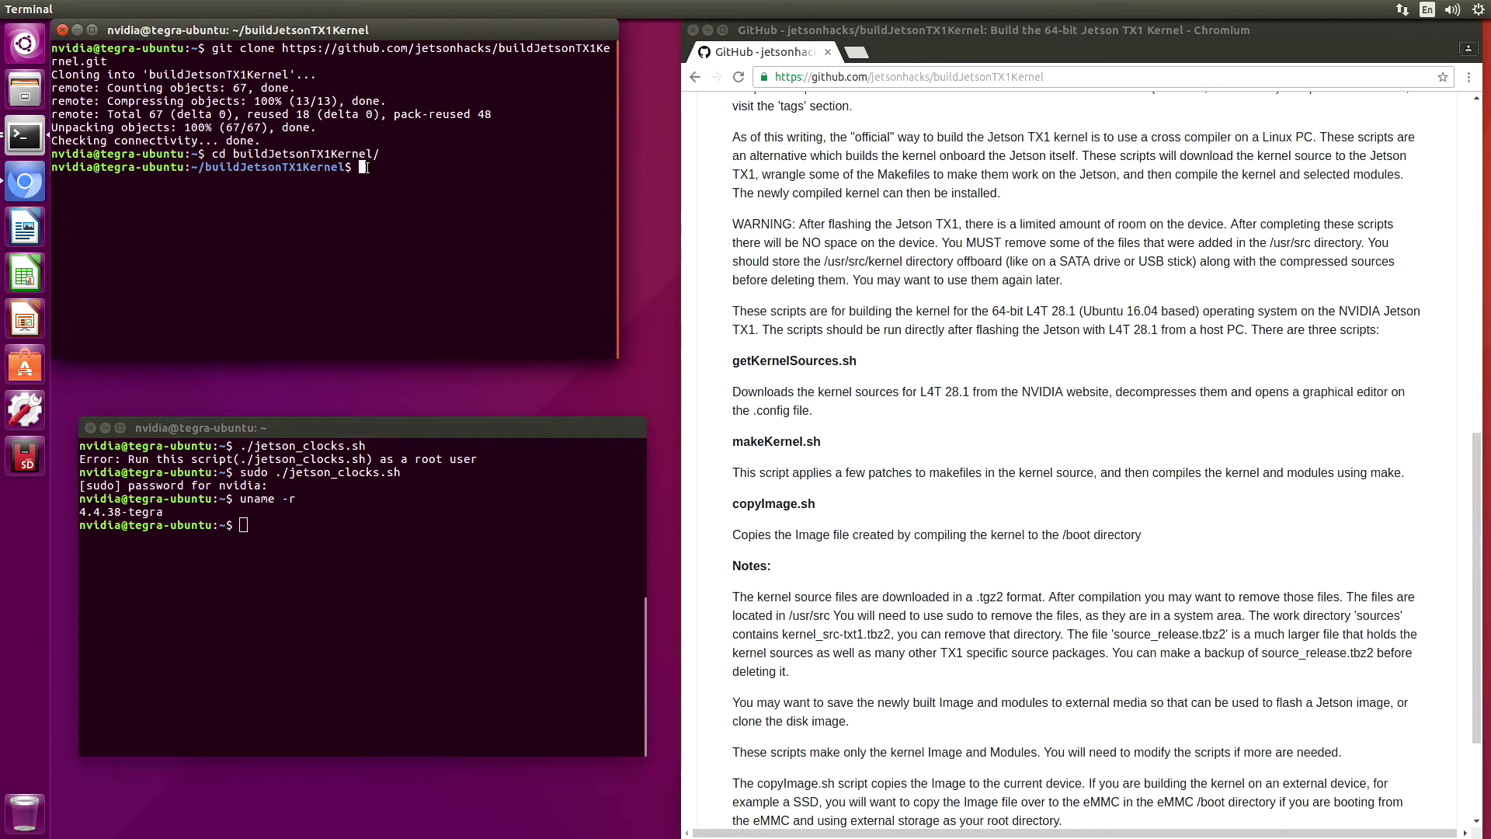
# Run ./getKernelSources.sh to fetch the 4.4.38 sources and open the kernel configuration editor
pyautogui.write('./getKernelSources.sh')
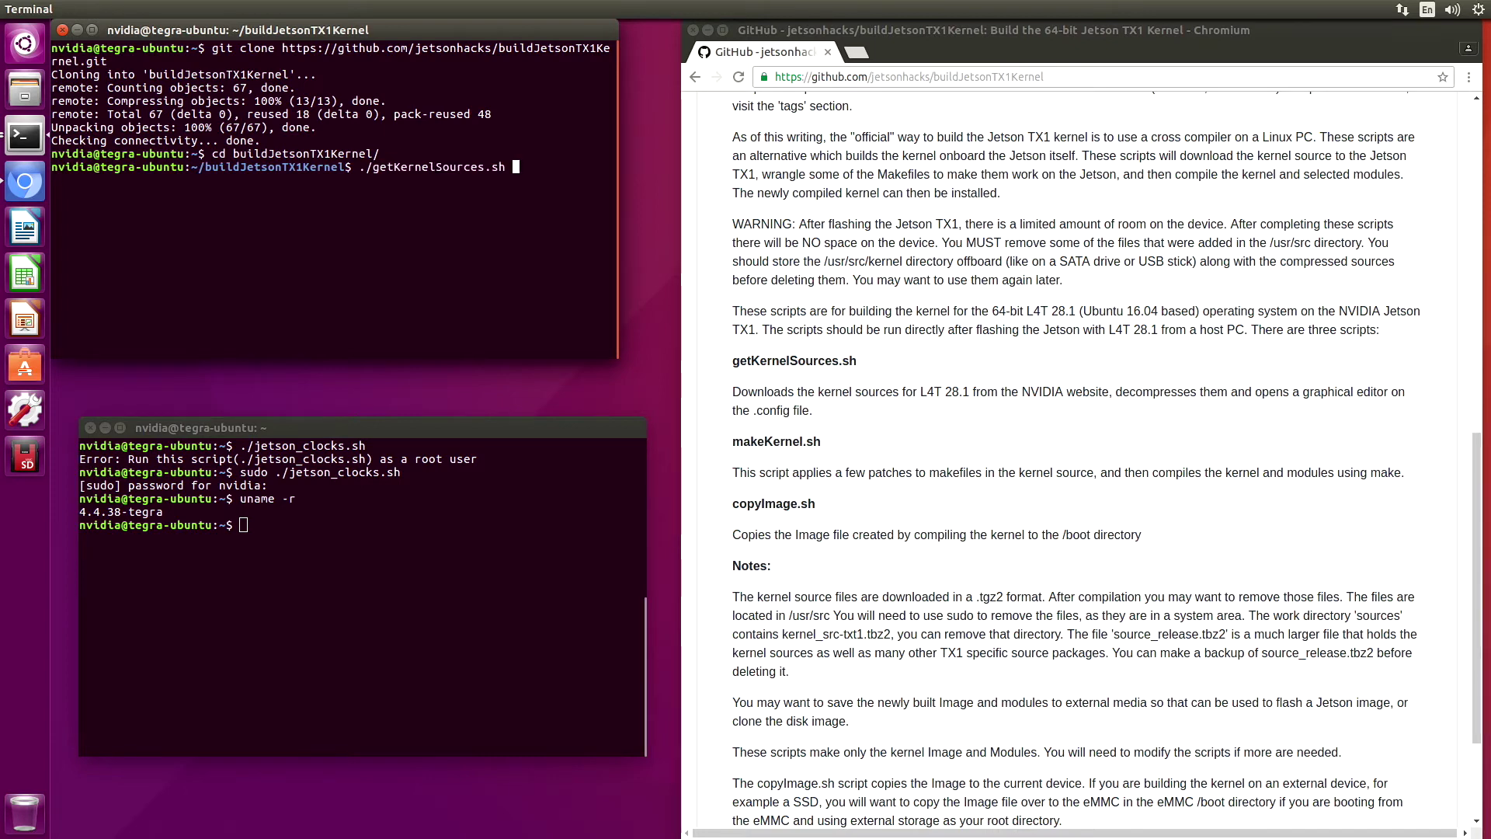
pyautogui.press('Return')
pyautogui.press('Return')
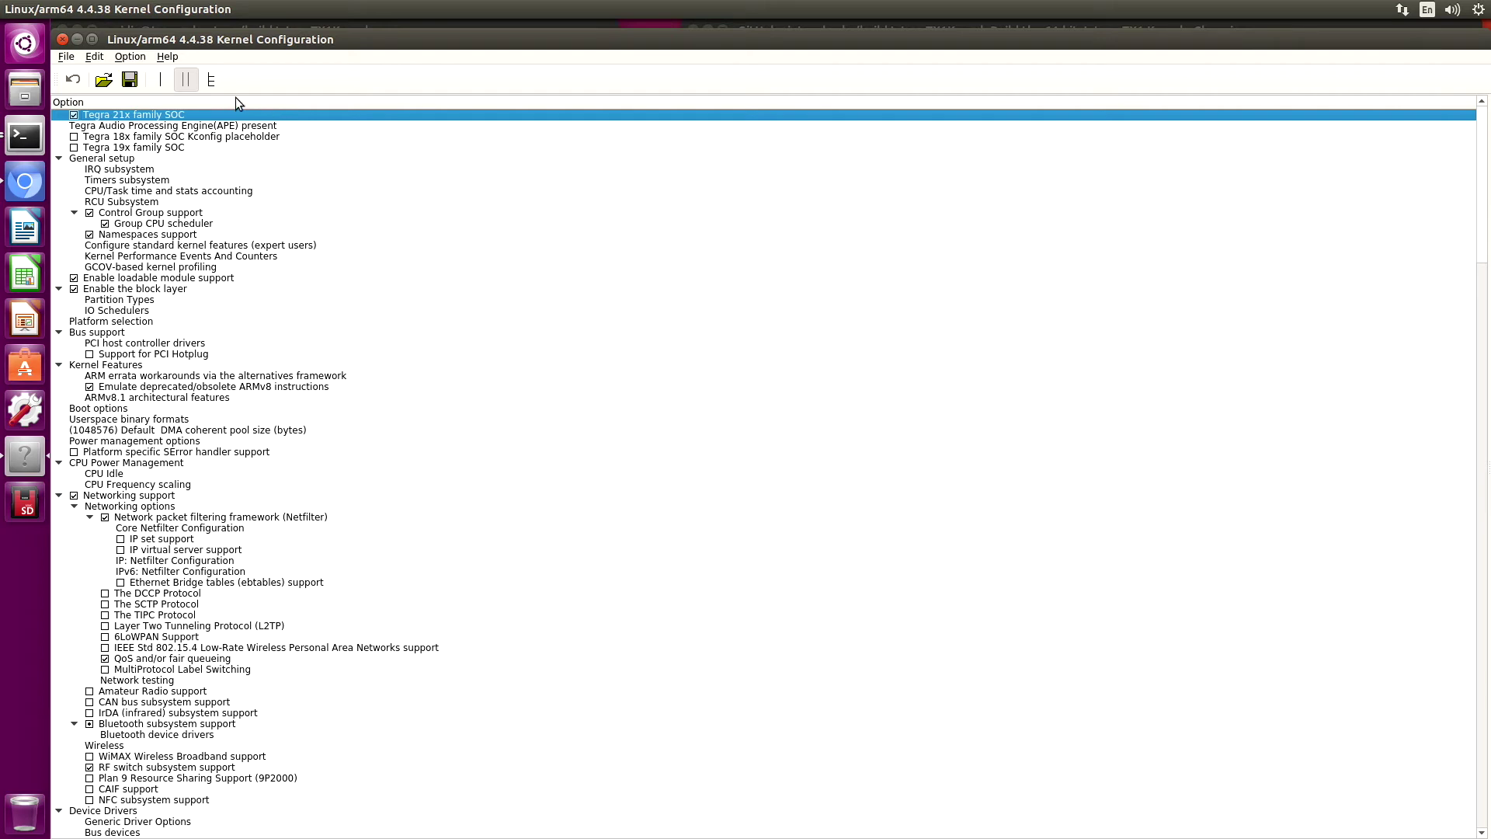
# Switch xconfig to split view and open General setup's 'Local version' option for editing
pyautogui.click(211, 80)
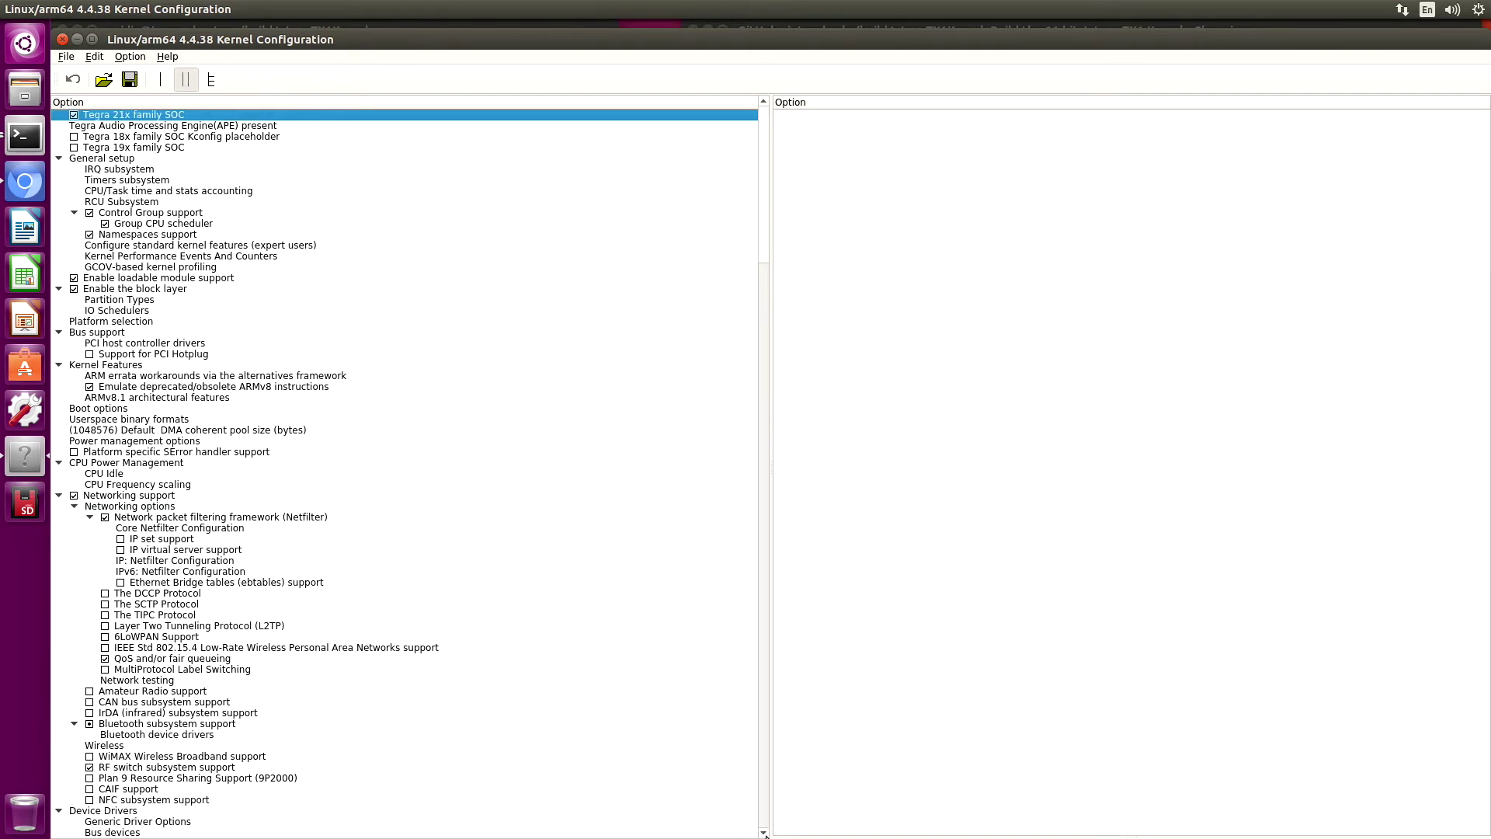
pyautogui.moveTo(821, 834); pyautogui.dragTo(877, 422)
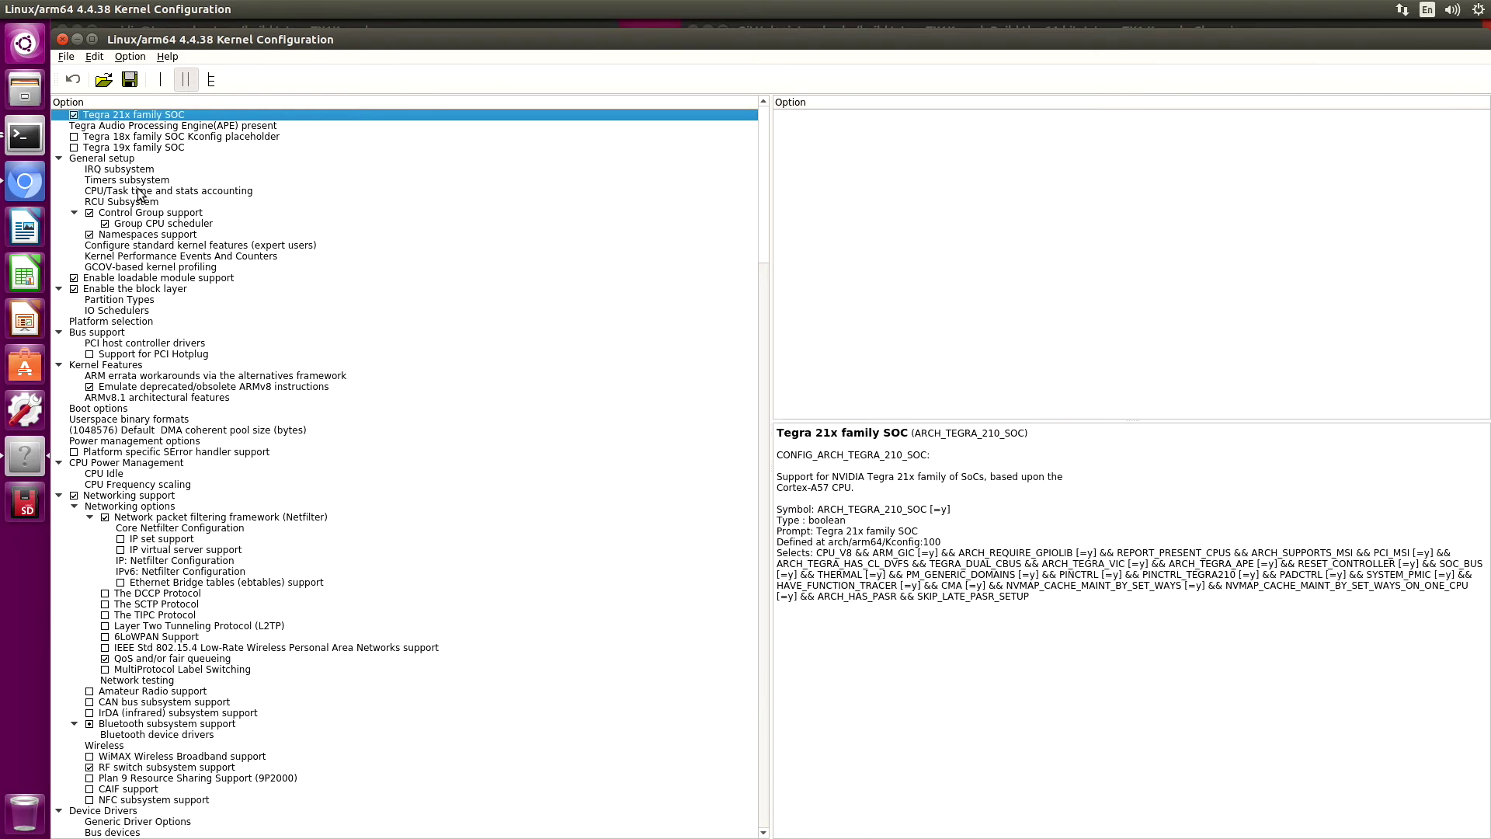
pyautogui.doubleClick(118, 159)
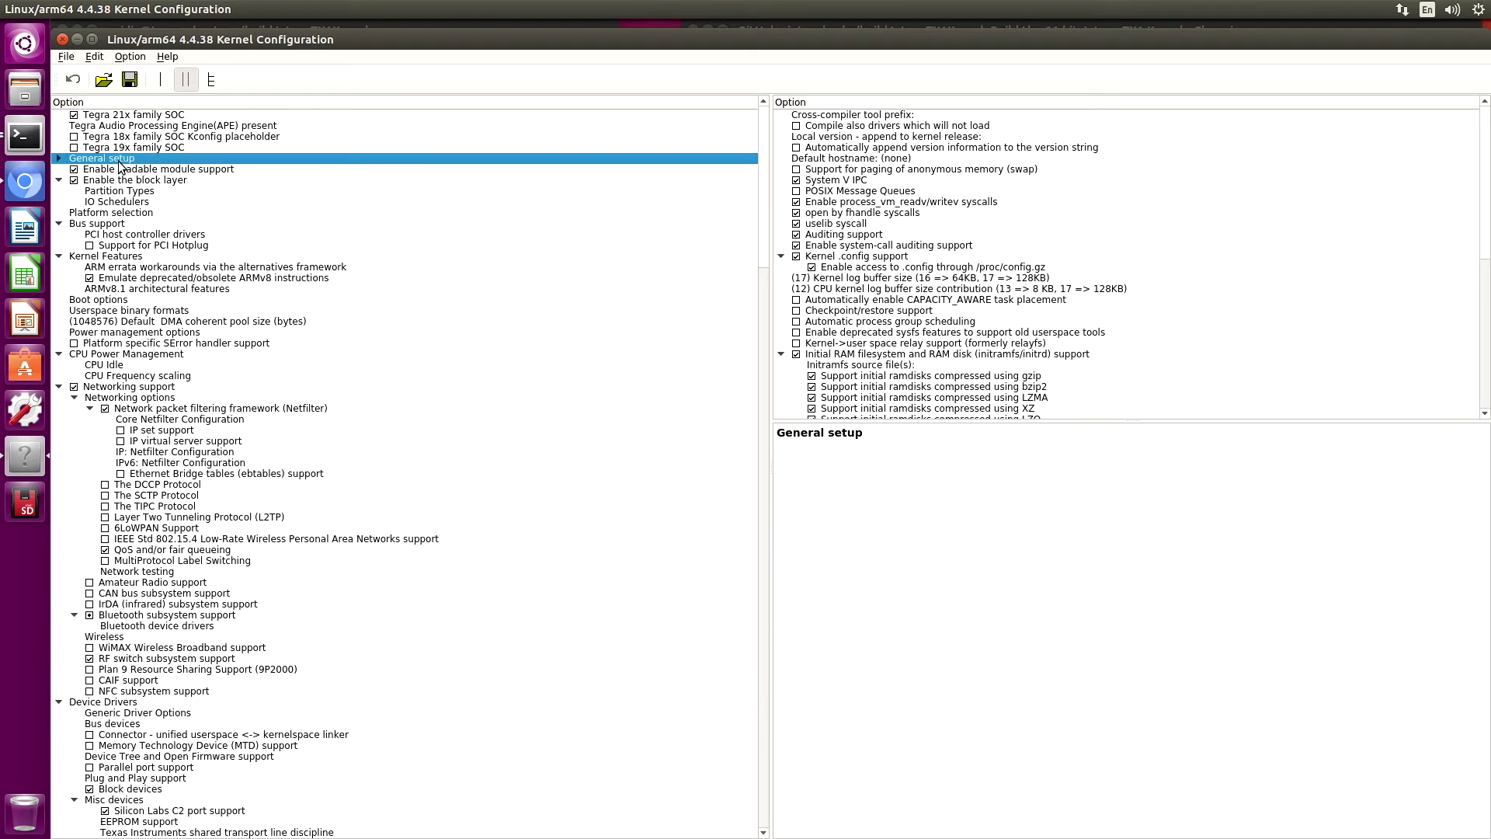
pyautogui.click(865, 138)
pyautogui.doubleClick(864, 140)
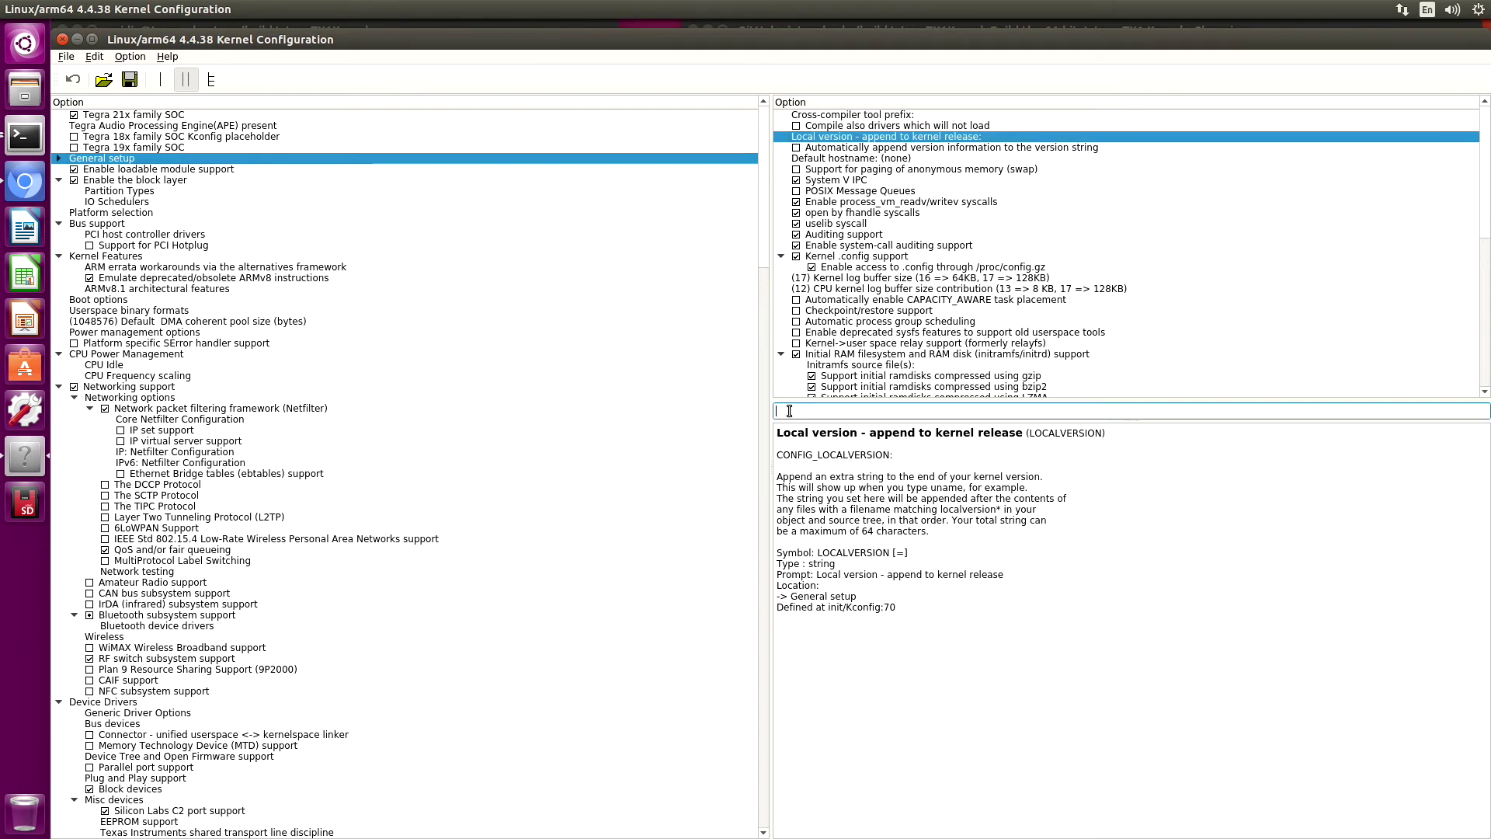
# Check the current -tegra suffix in the terminal, then set Local version to -jetsonbot-v0.1
pyautogui.click(24, 146)
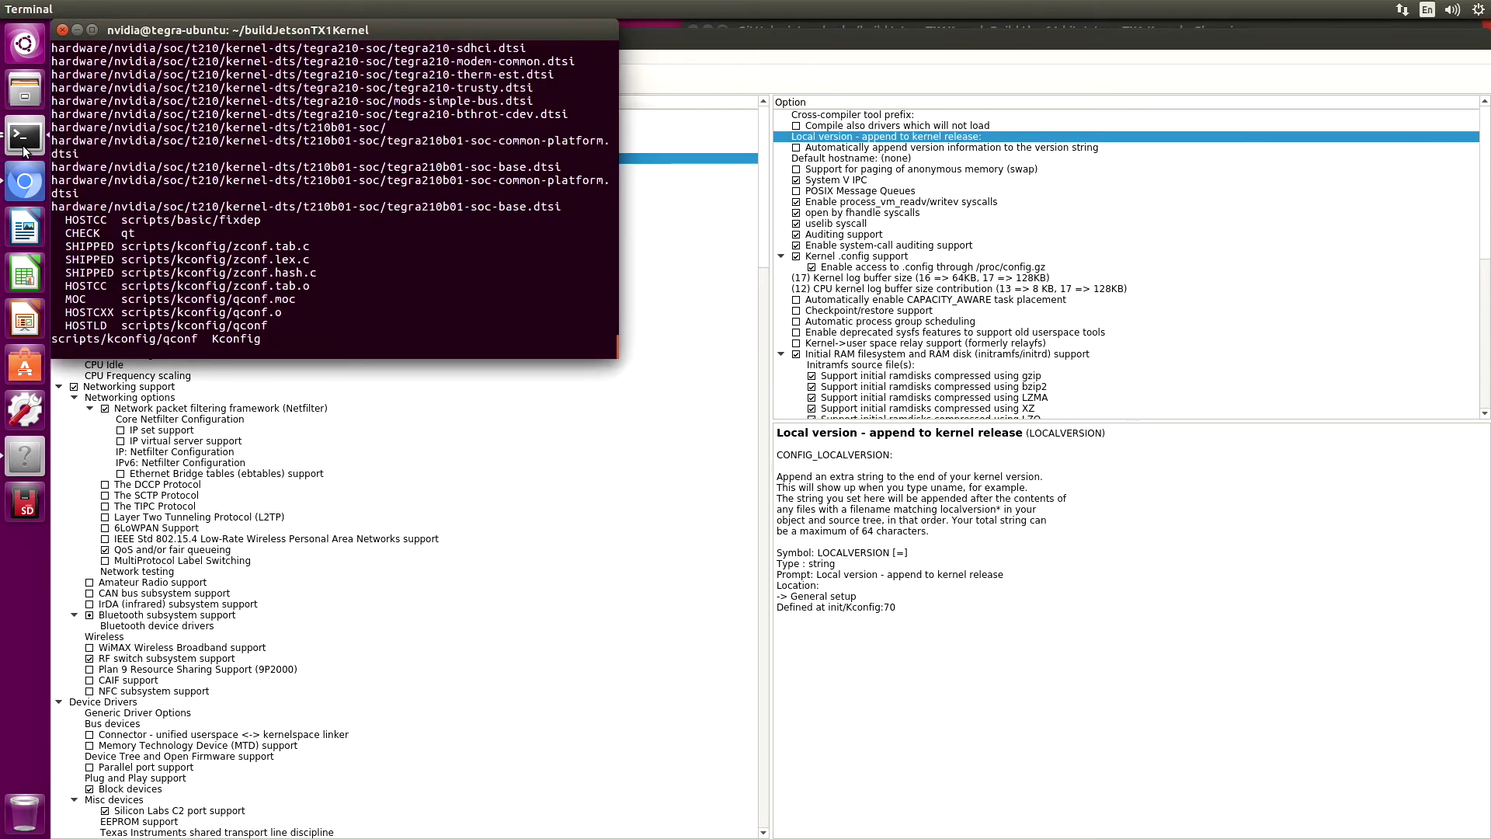
pyautogui.click(24, 146)
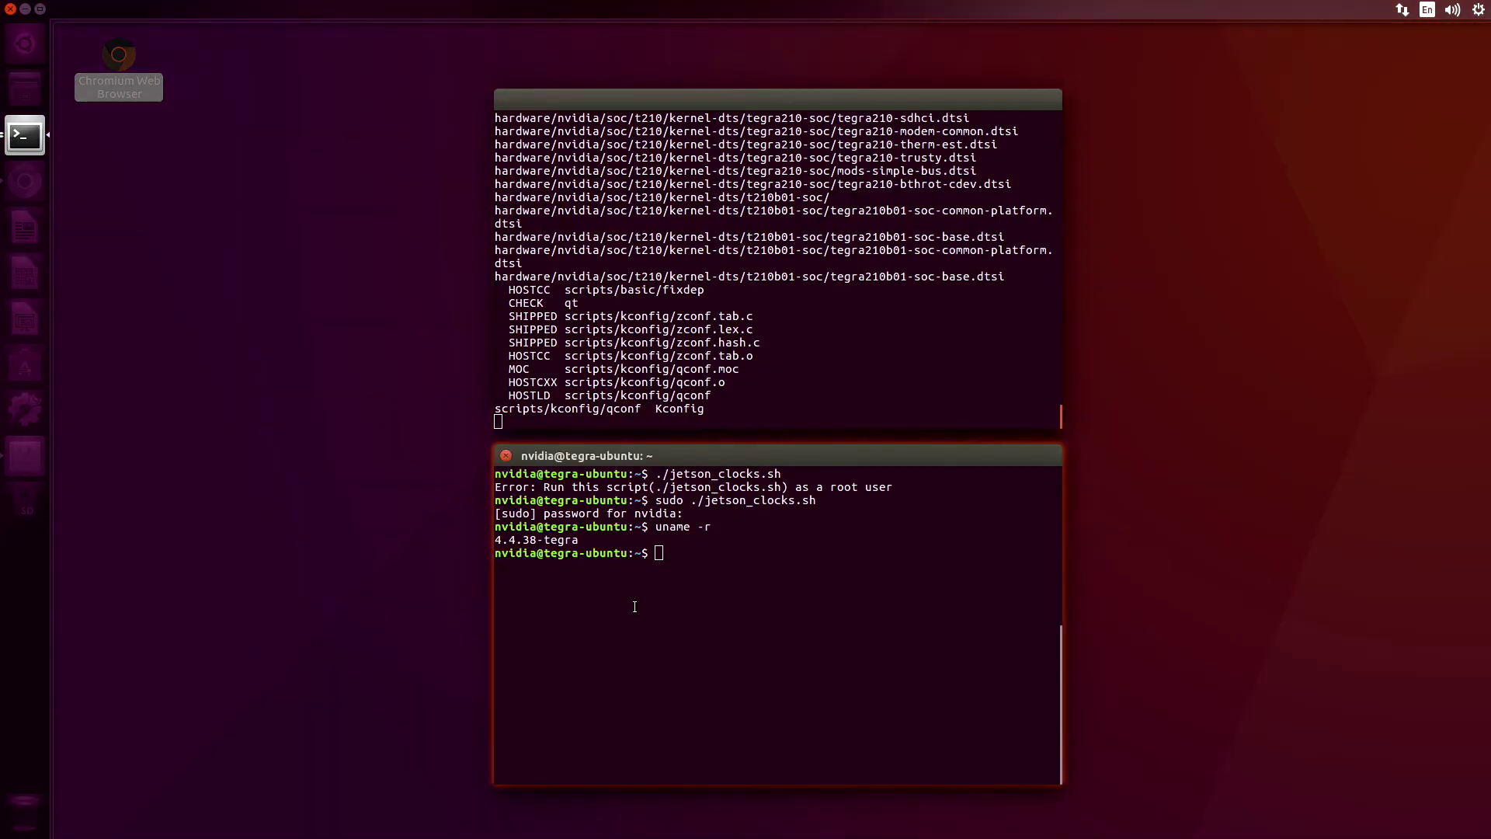
pyautogui.click(634, 605)
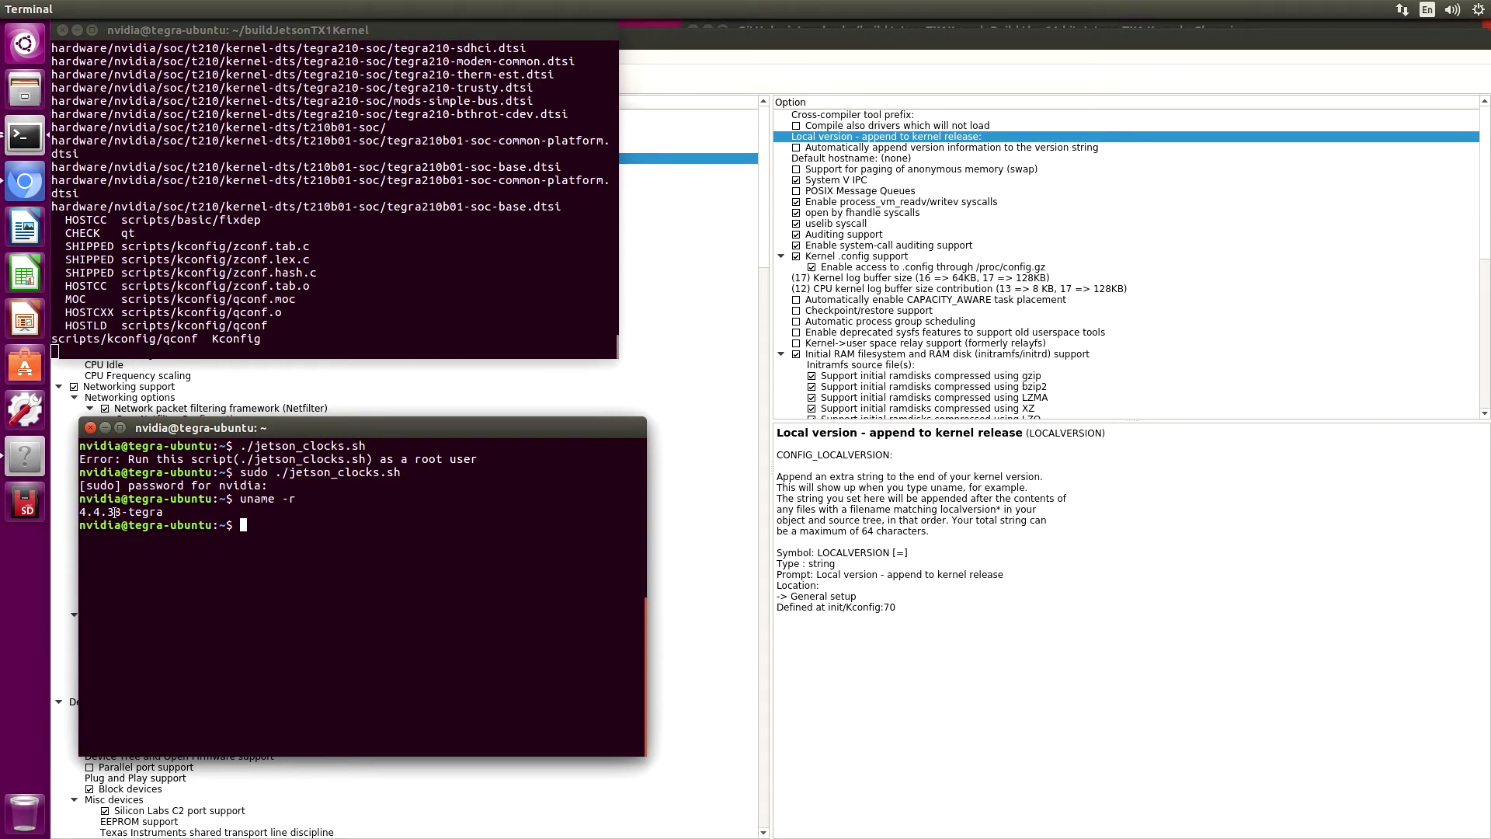
pyautogui.moveTo(124, 510); pyautogui.dragTo(162, 511)
pyautogui.doubleClick(831, 139)
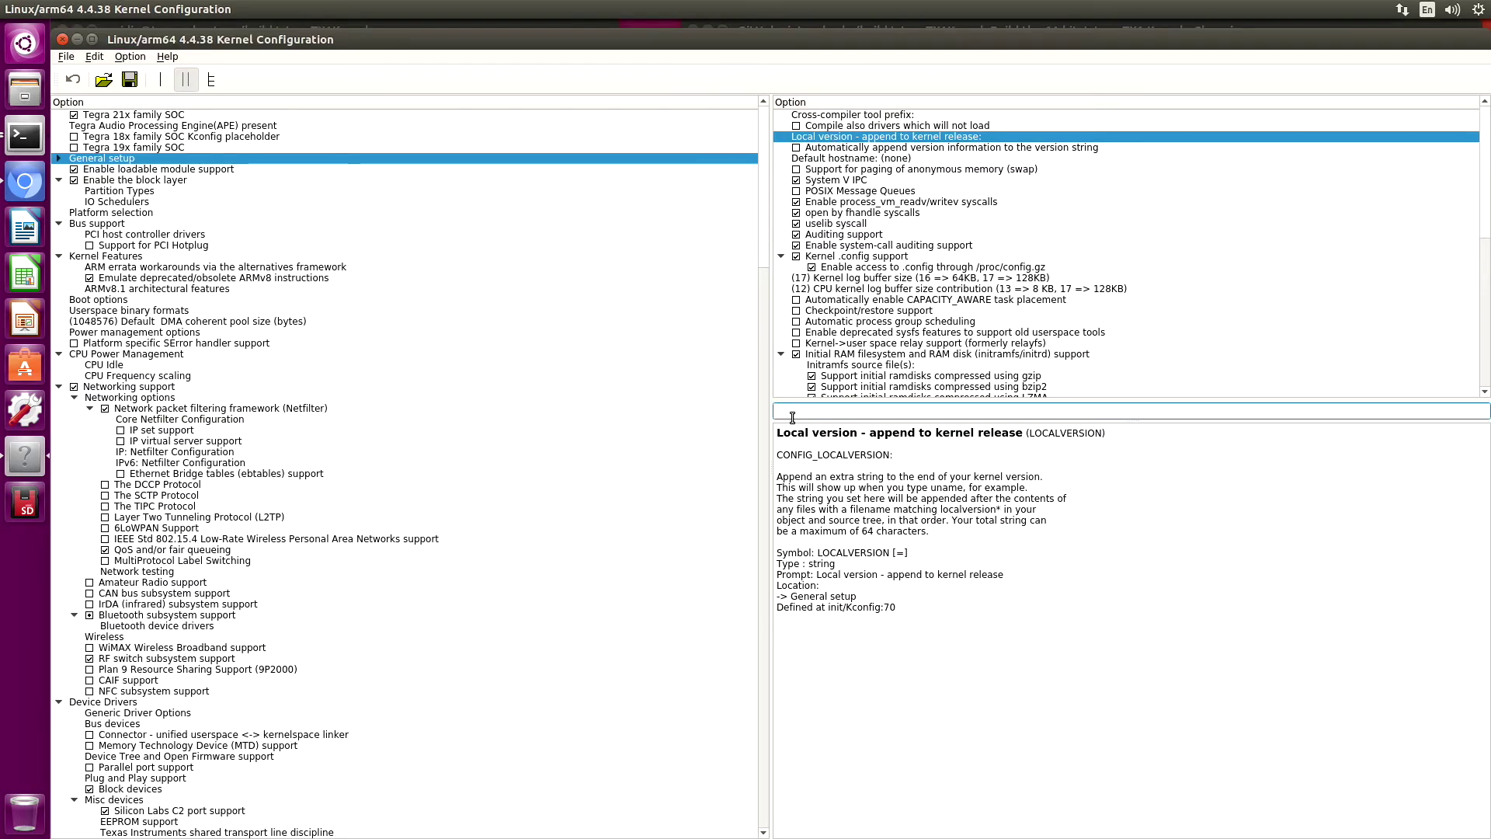
pyautogui.write('-jr')
pyautogui.write('tsonbot')
pyautogui.write('-v0.1')
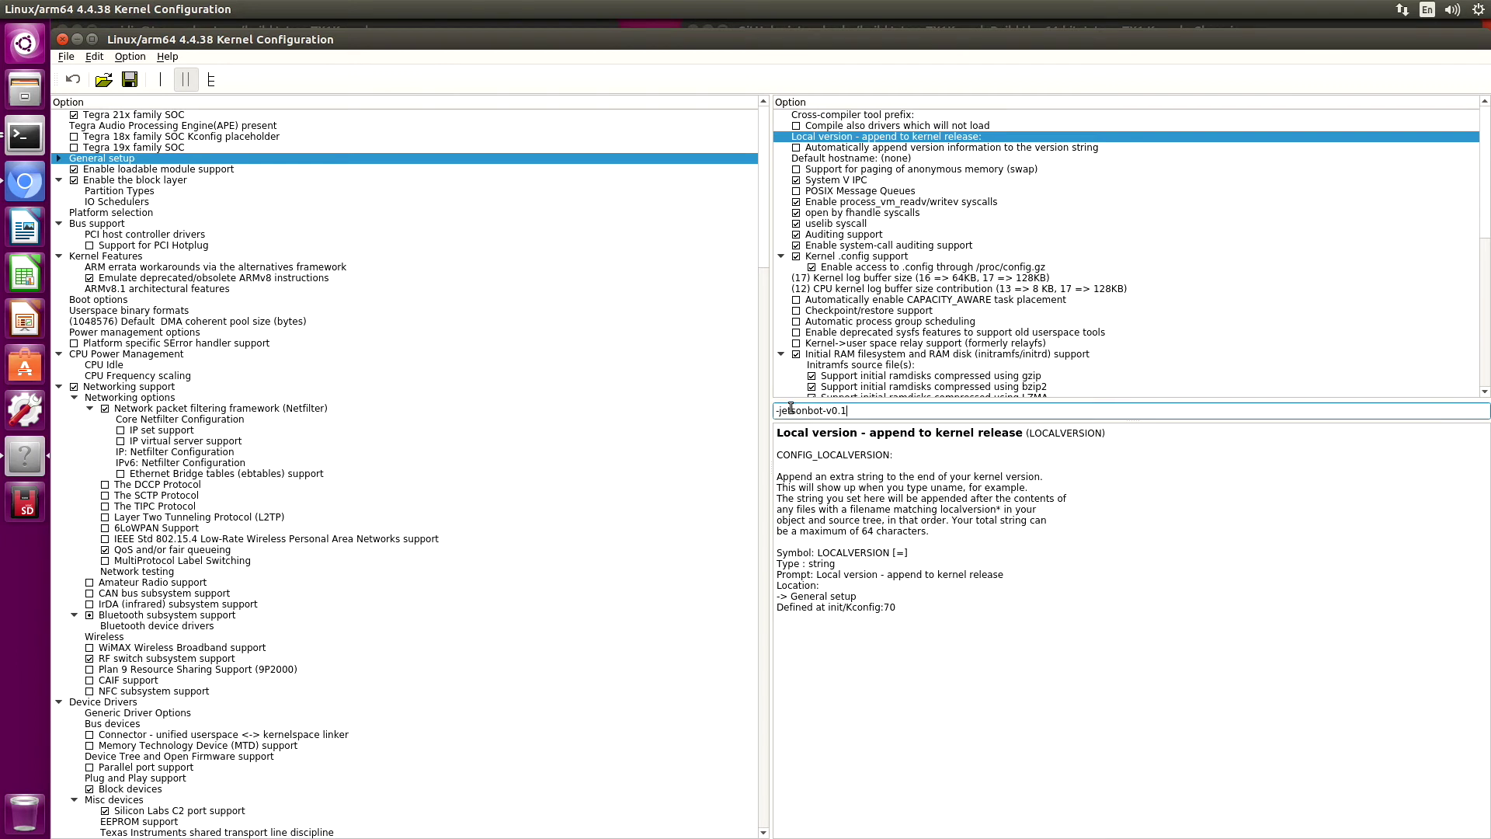
pyautogui.press('Return')
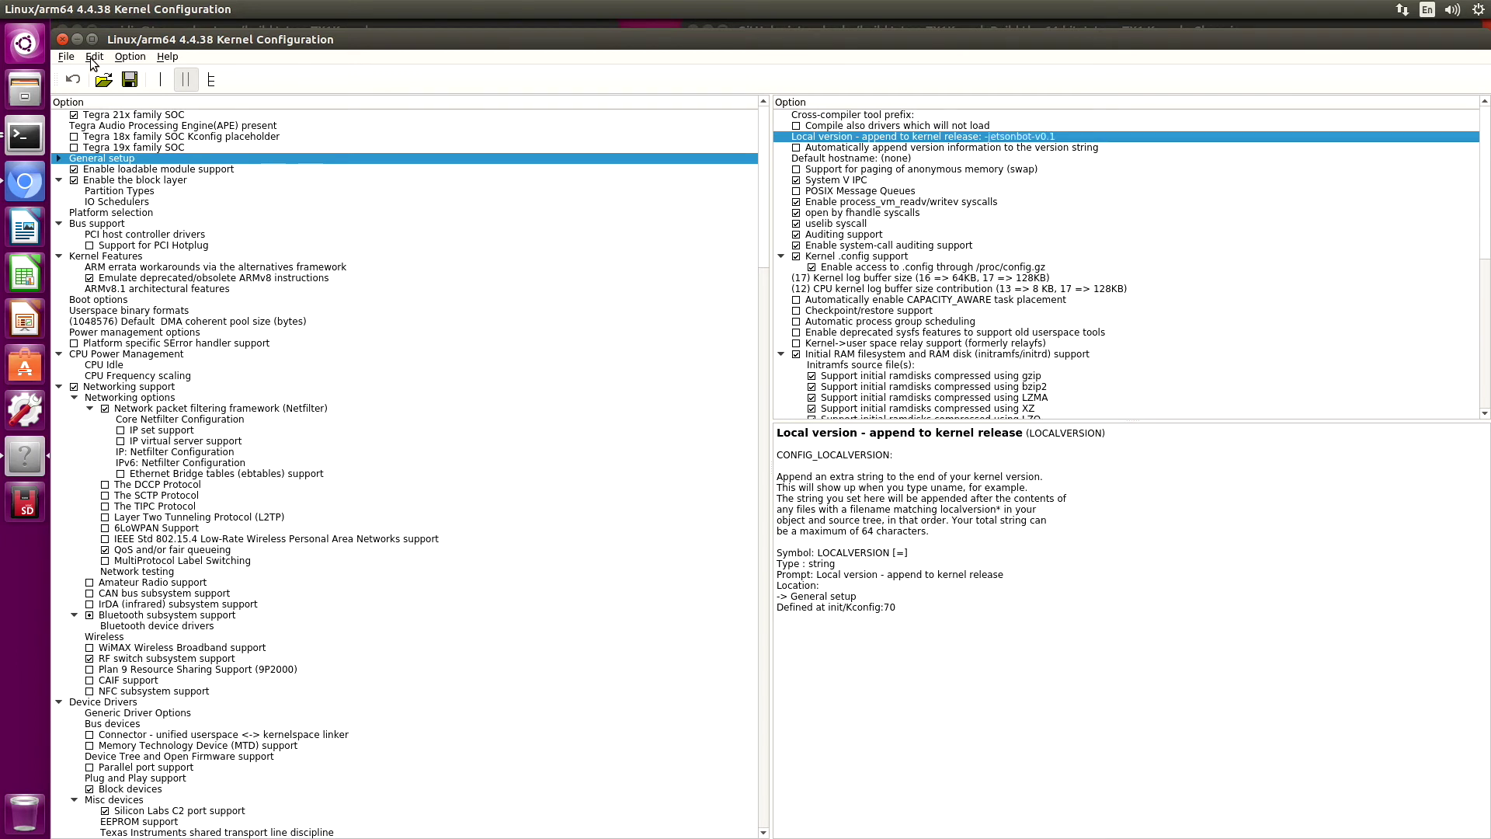
# Search for ACM and enable USB Modem (CDC ACM) support
pyautogui.click(94, 57)
pyautogui.click(113, 74)
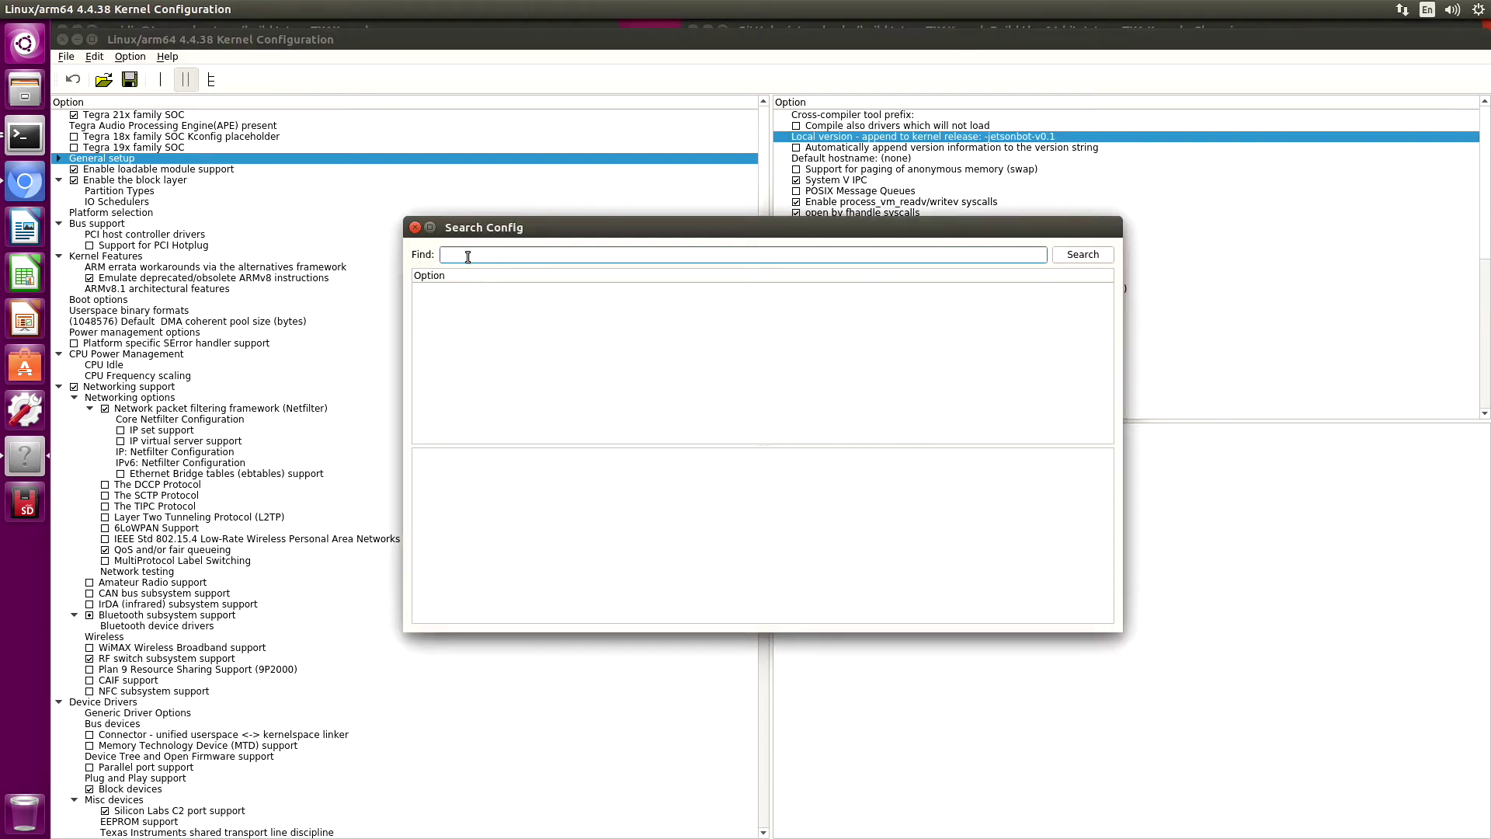
pyautogui.write('ACM')
pyautogui.click(1089, 259)
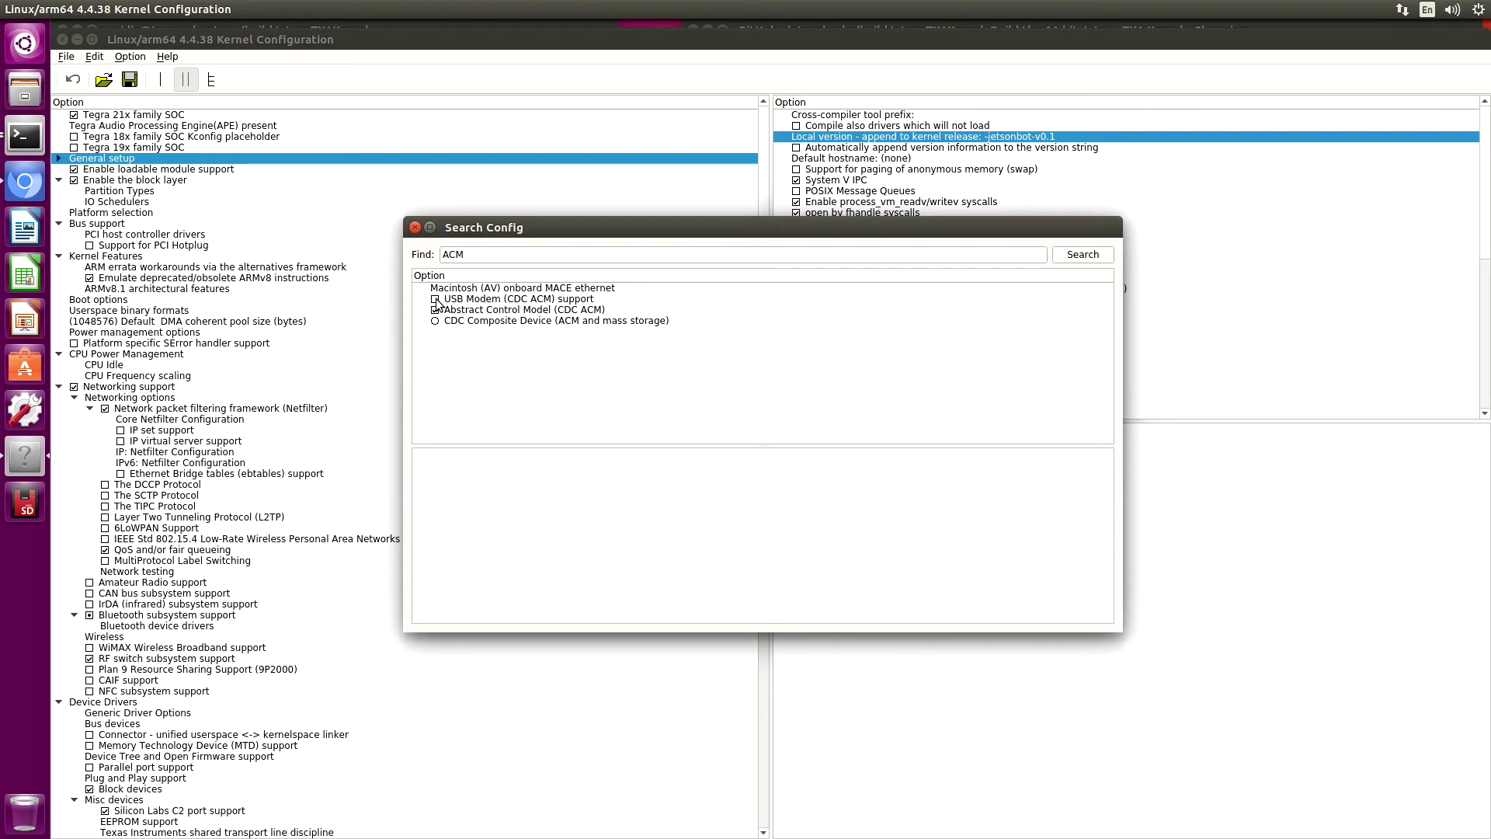
pyautogui.click(437, 302)
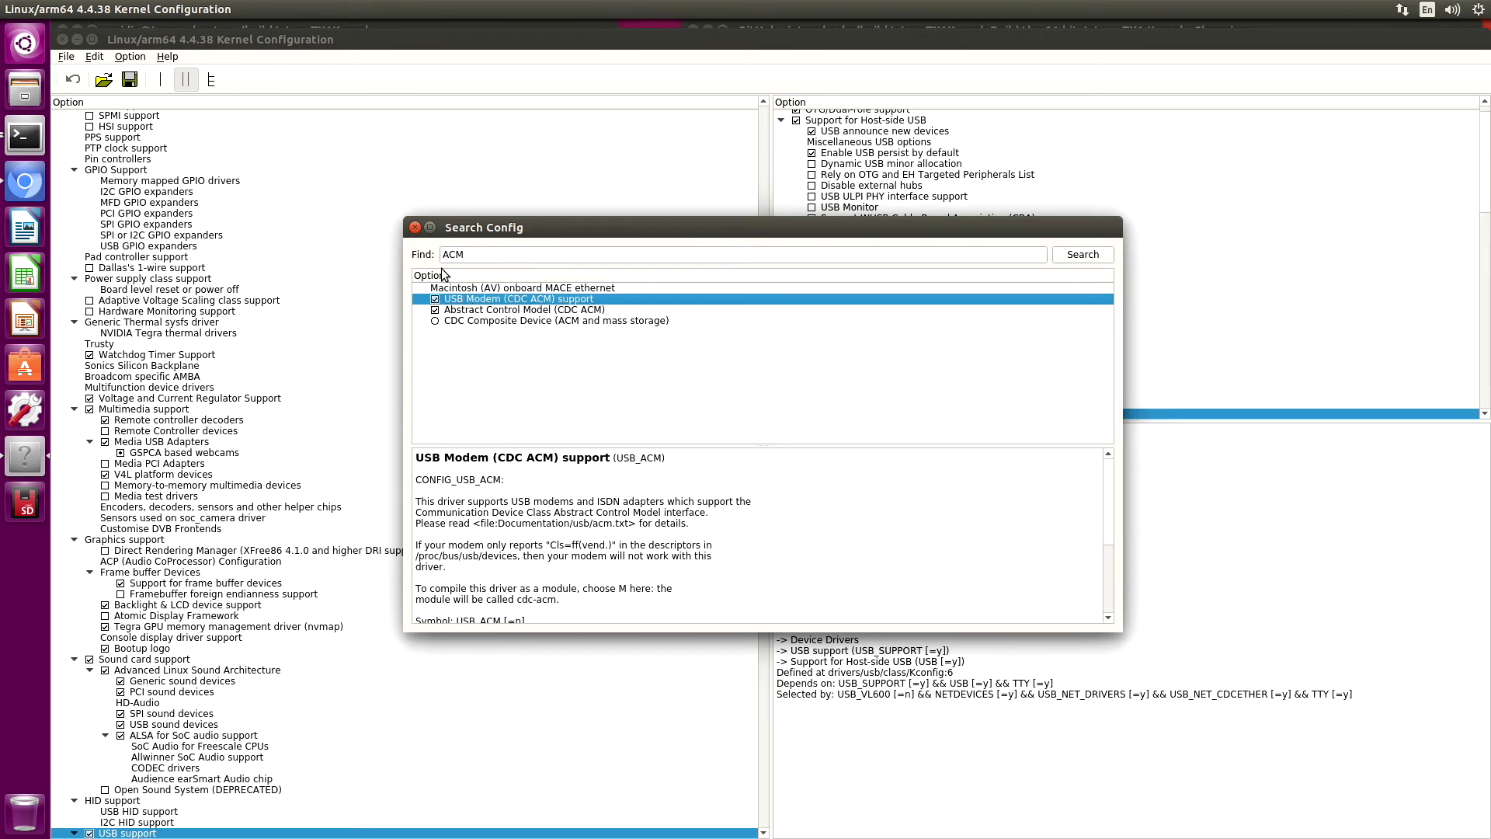
pyautogui.click(415, 228)
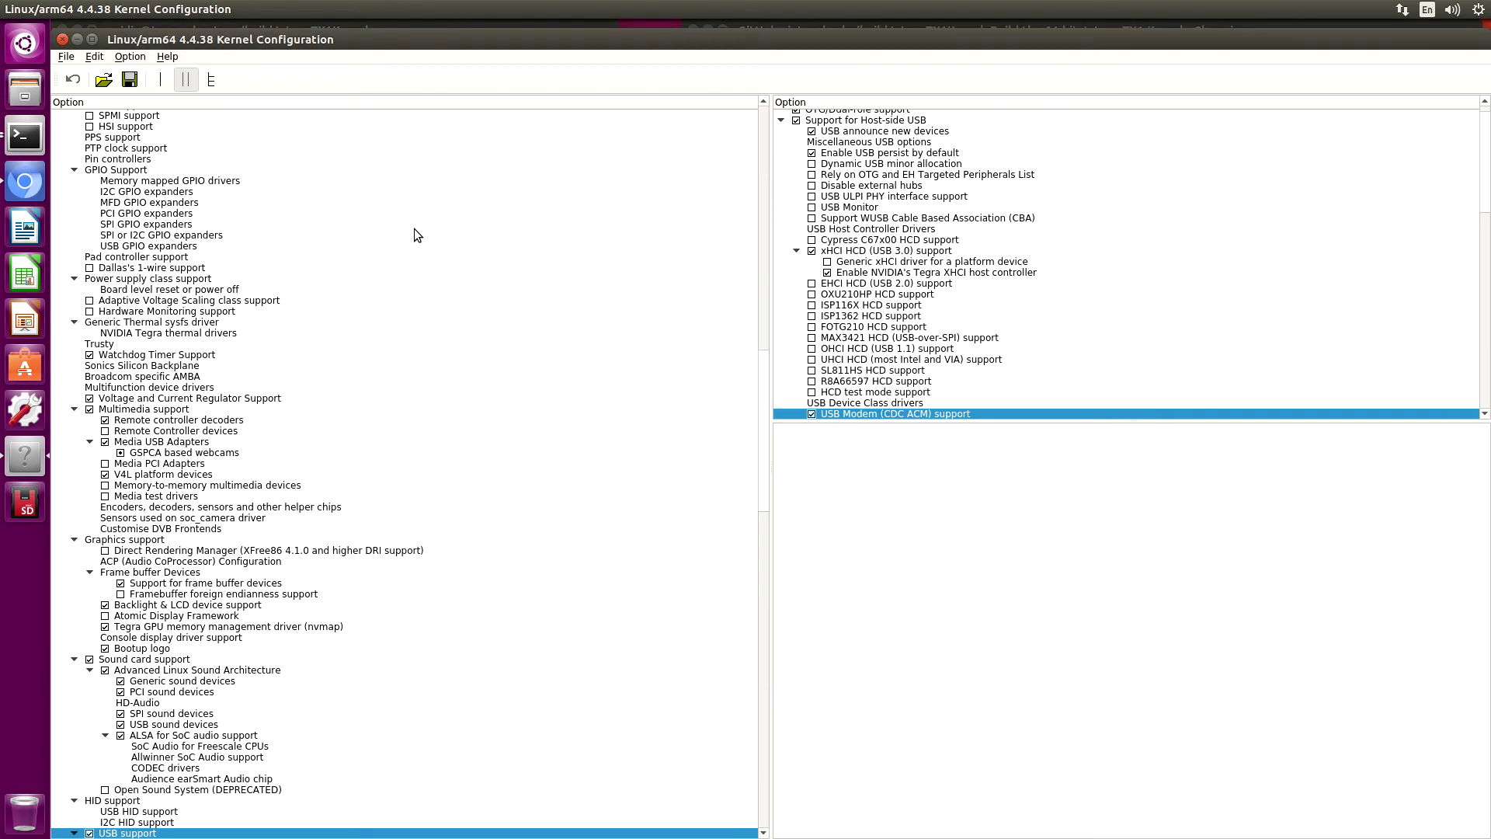
pyautogui.click(864, 404)
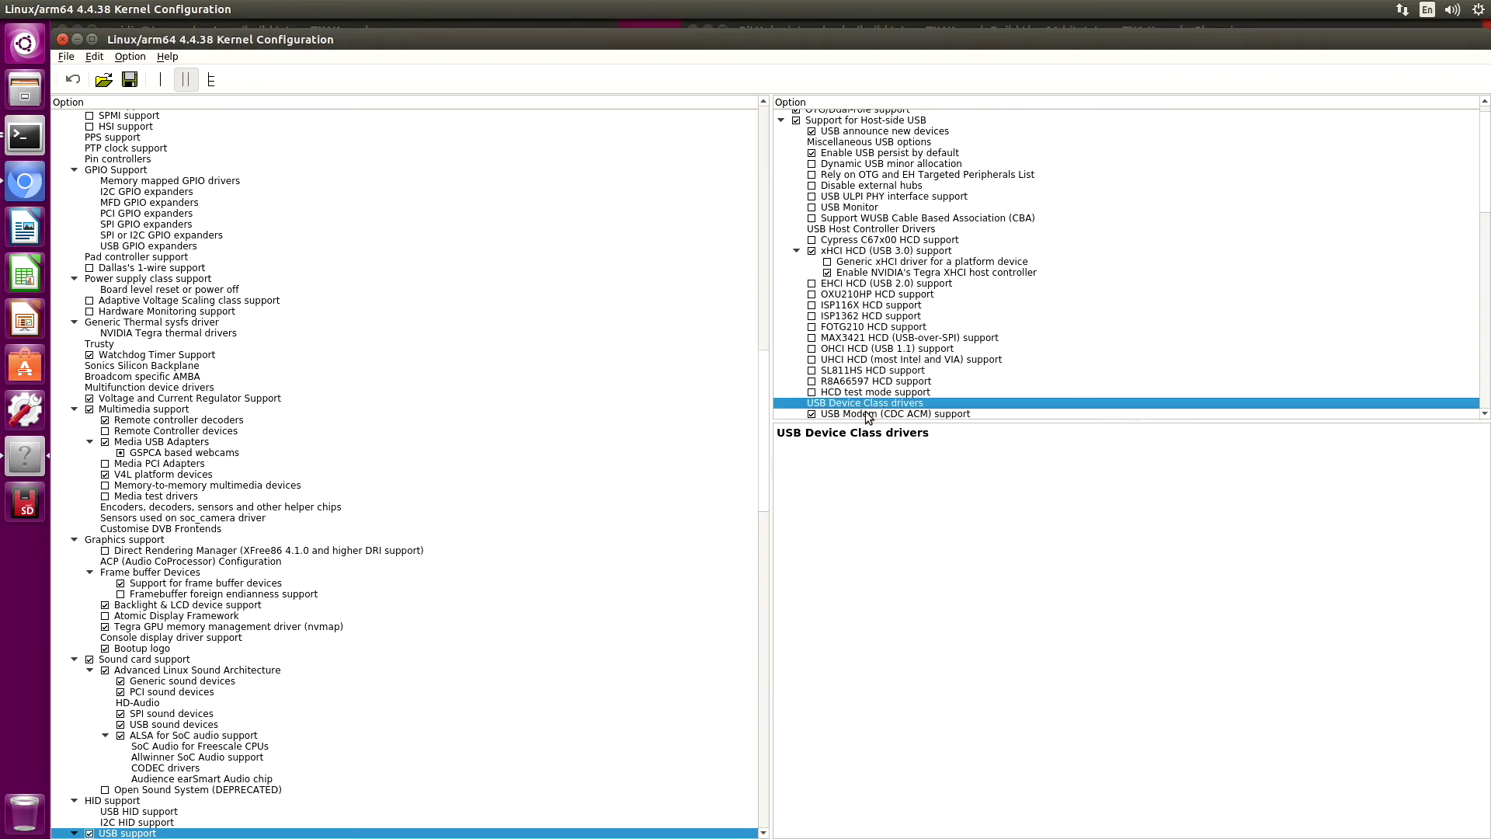
pyautogui.click(863, 415)
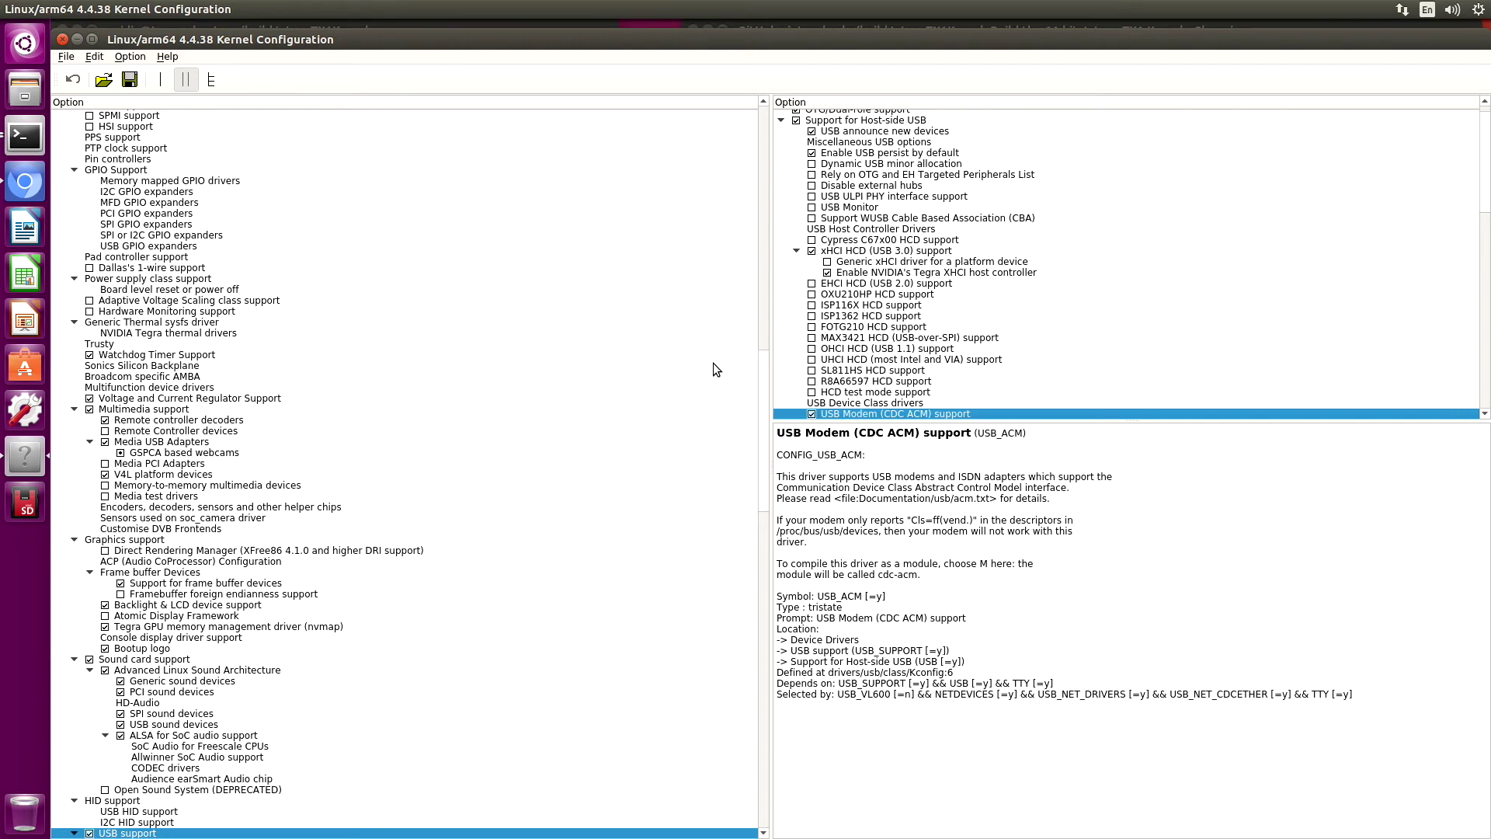
# Save the kernel configuration to .config and close xconfig
pyautogui.click(66, 57)
pyautogui.click(87, 89)
pyautogui.click(62, 38)
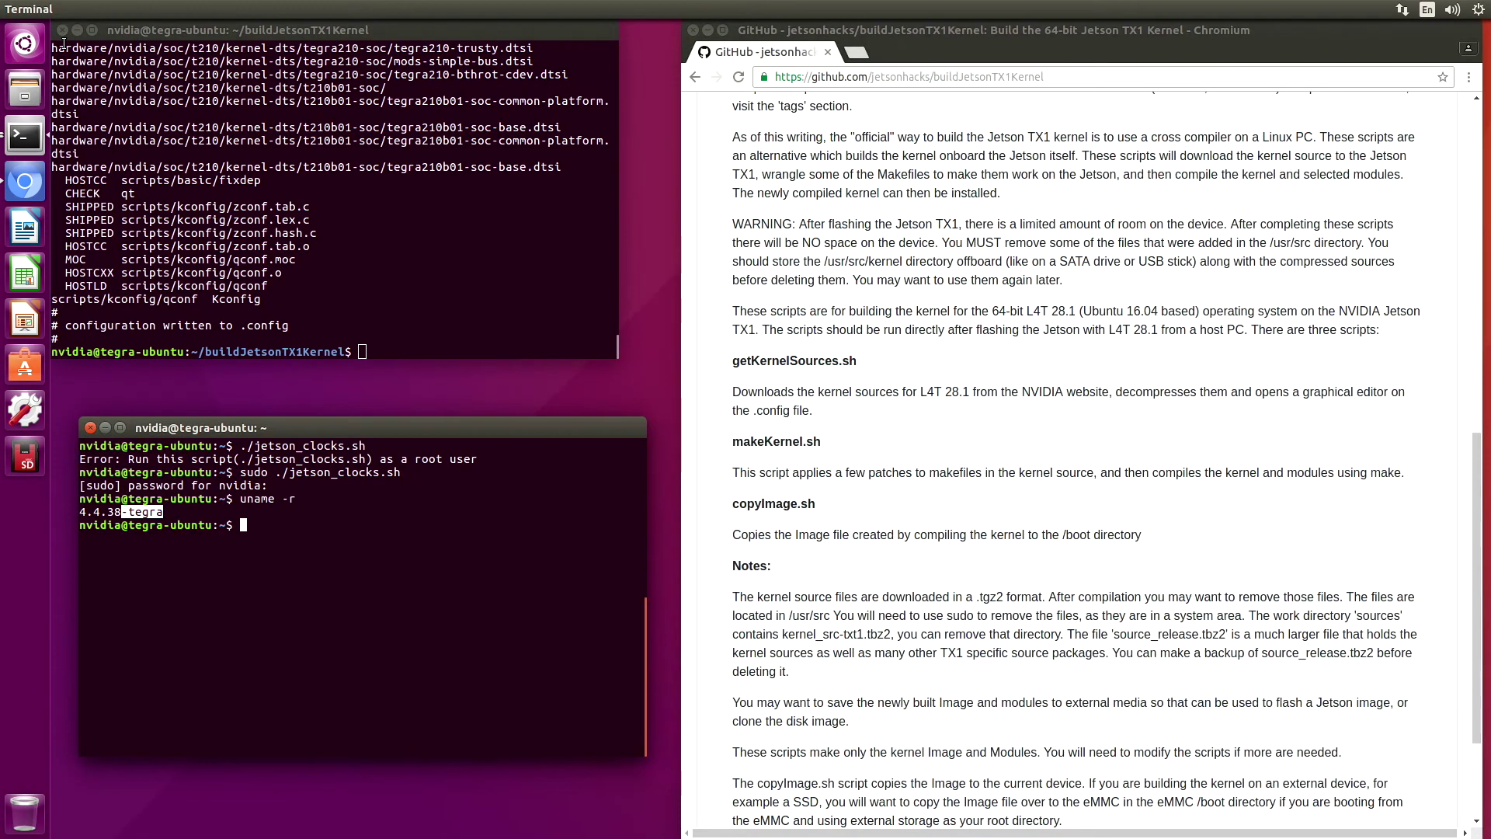
# Build the kernel and modules with ./makeKernel.sh, then enter ./copyImage.sh at the prompt
pyautogui.click(376, 349)
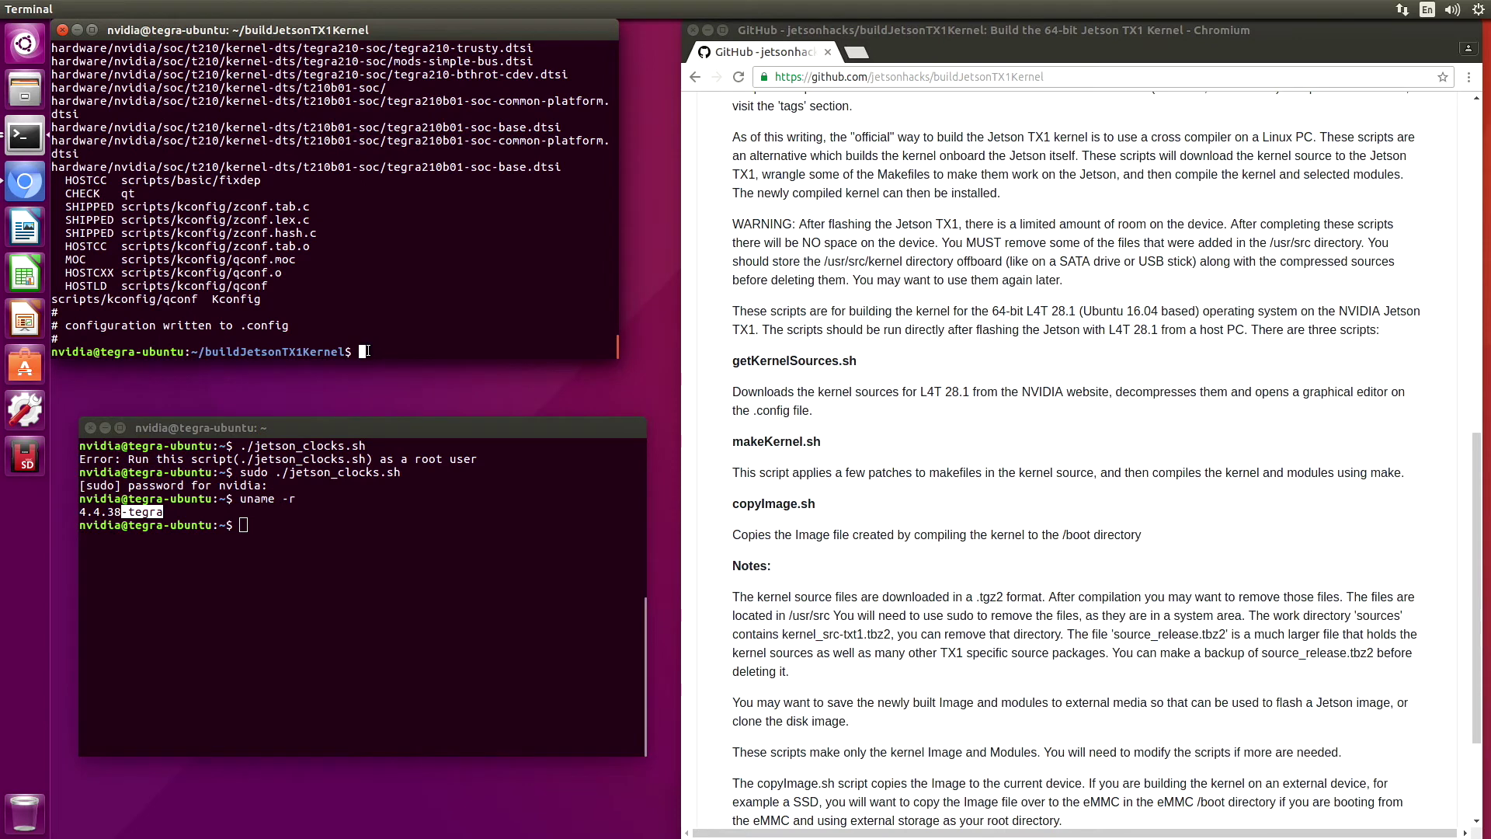
pyautogui.write('./makeKernel.sh')
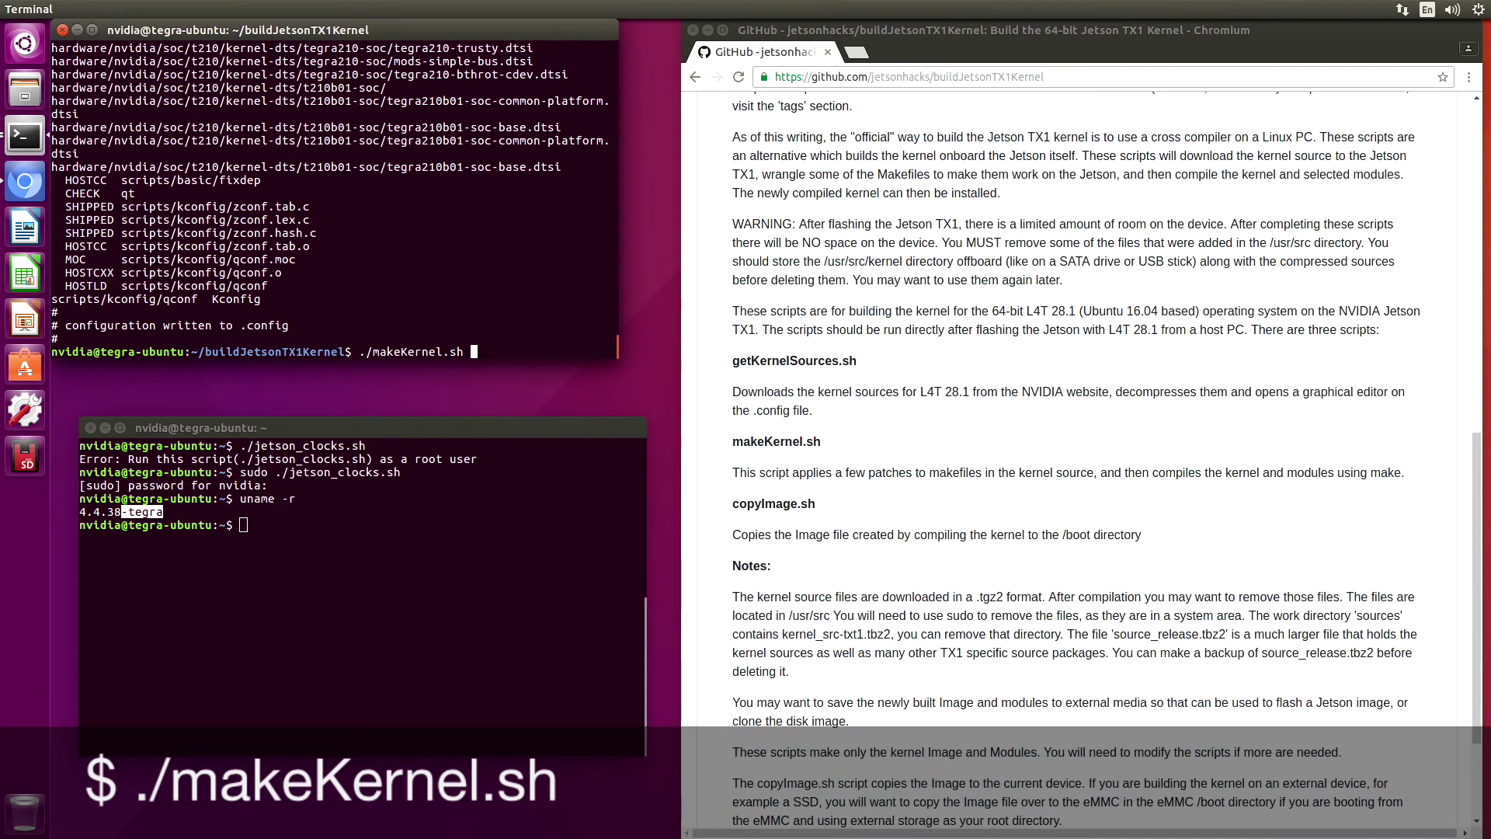
pyautogui.press('Return')
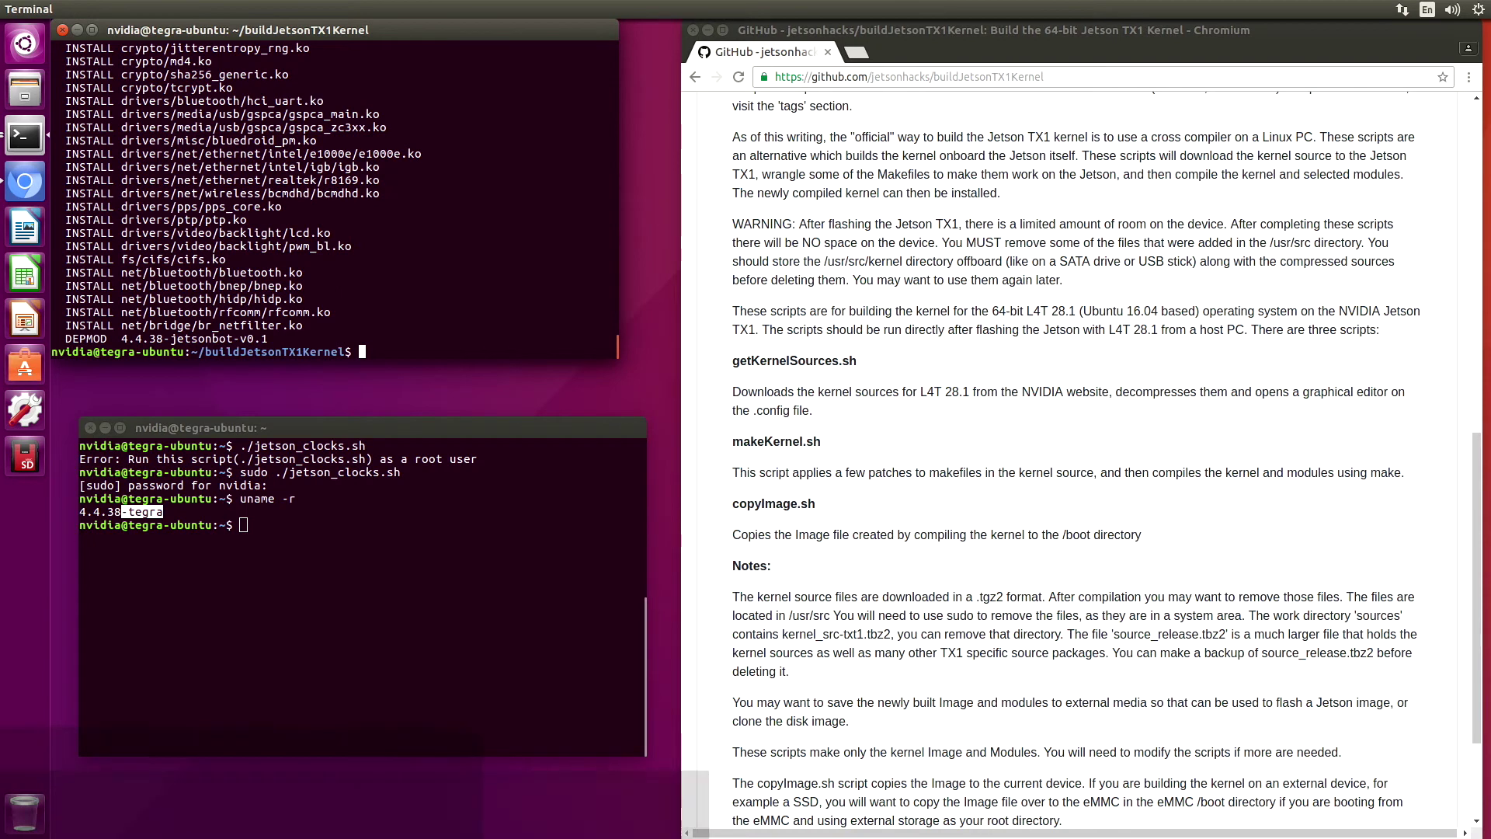
pyautogui.write('./c')
pyautogui.press('Tab')
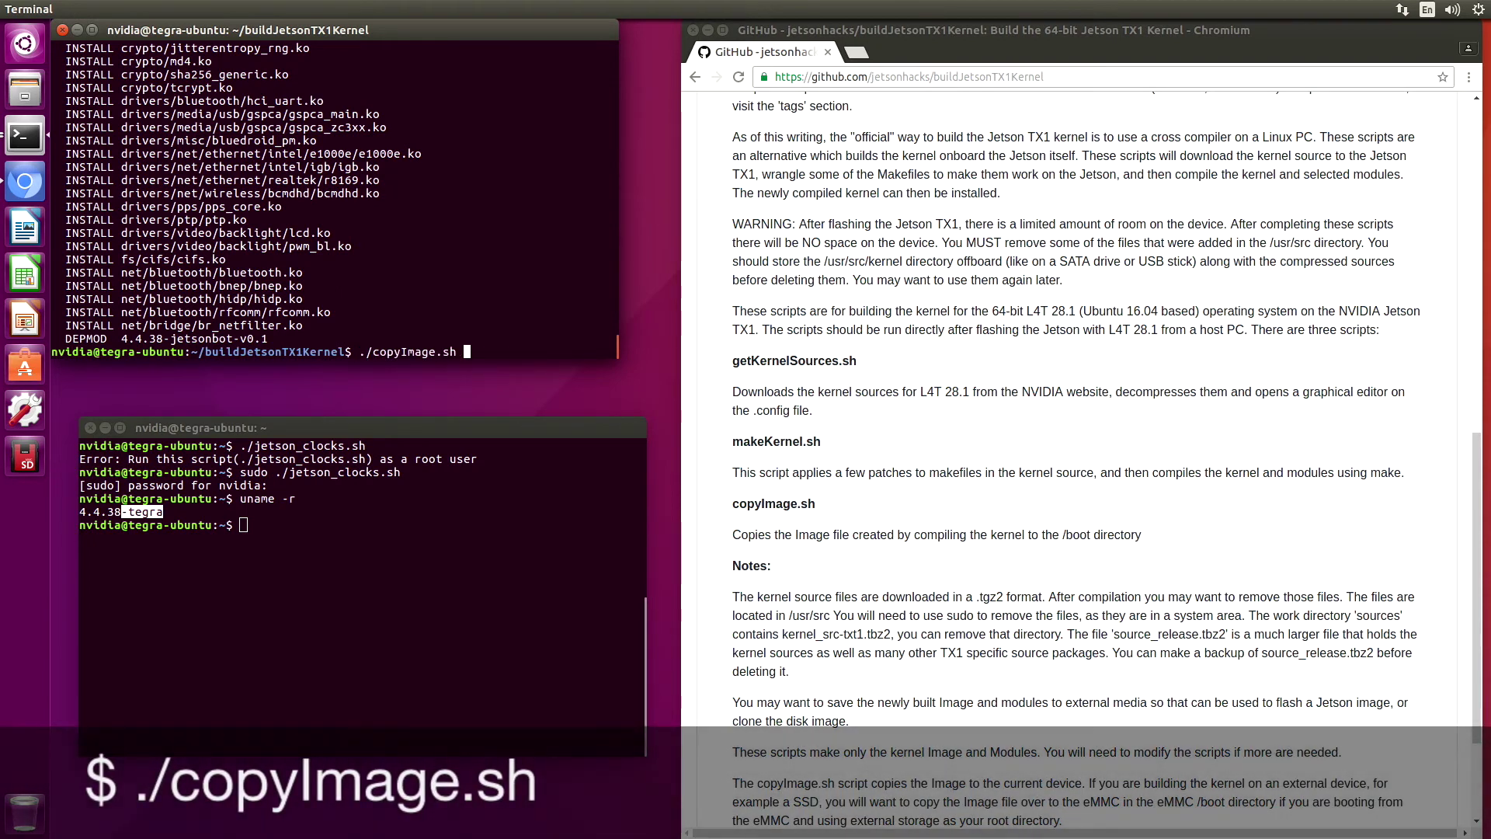
# Run ./copyImage.sh with the sudo password to copy the new Image into /boot
pyautogui.press('Return')
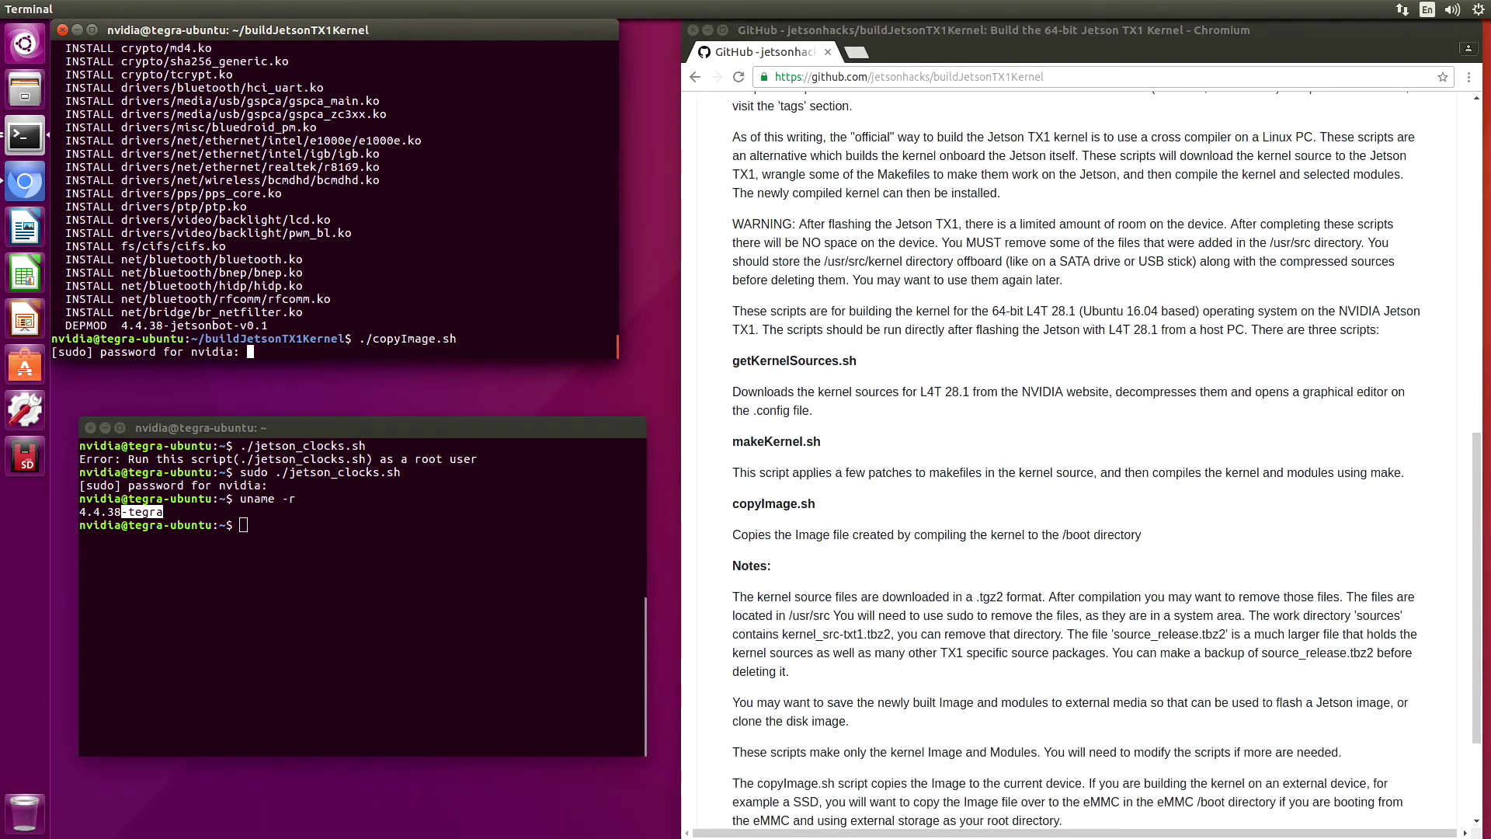
pyautogui.press('Return')
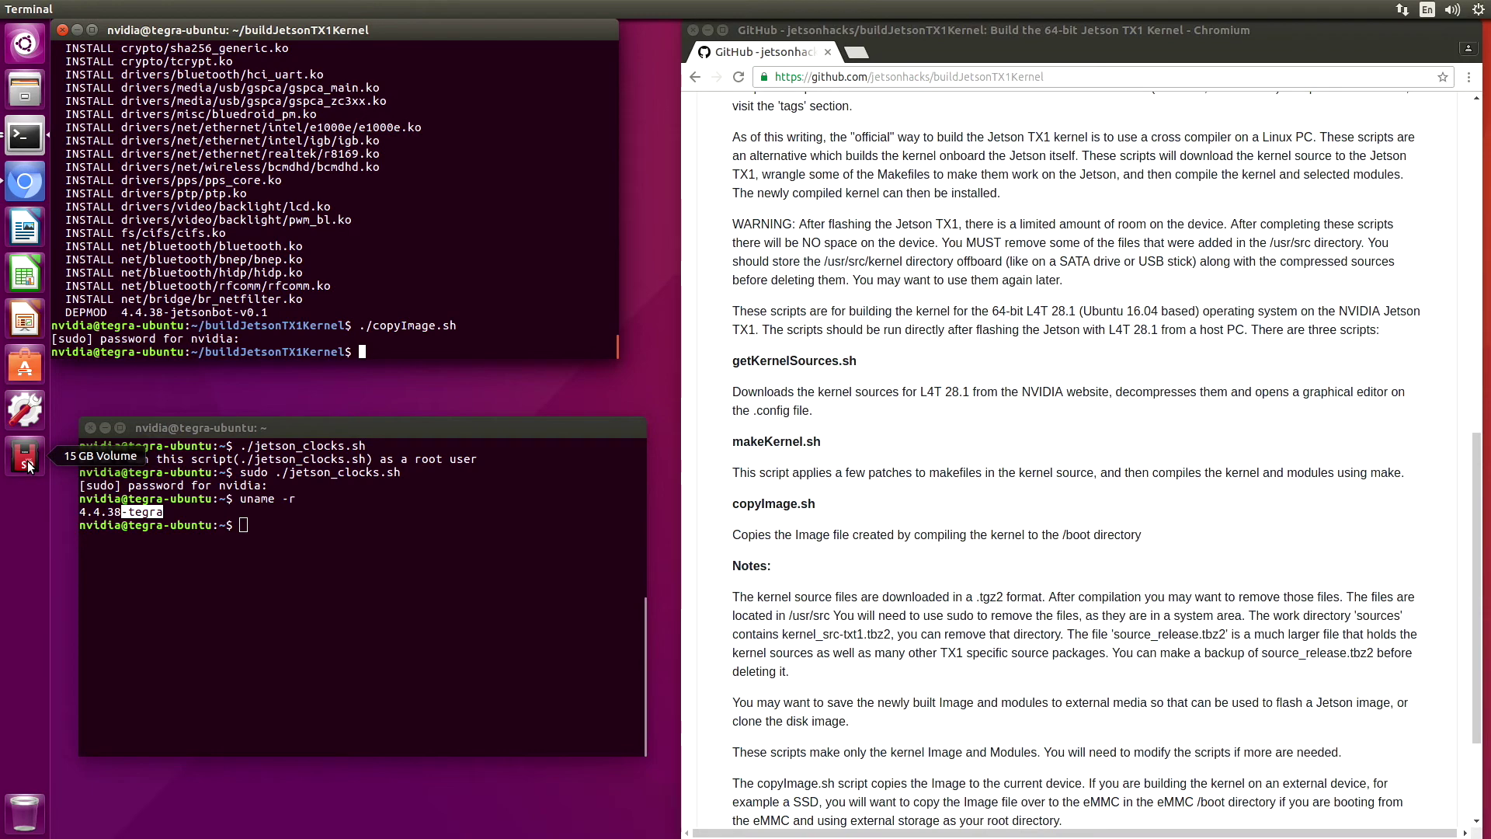
# Change into the 15 GB SSD volume's boot folder and clear the terminal screen
pyautogui.click(28, 464)
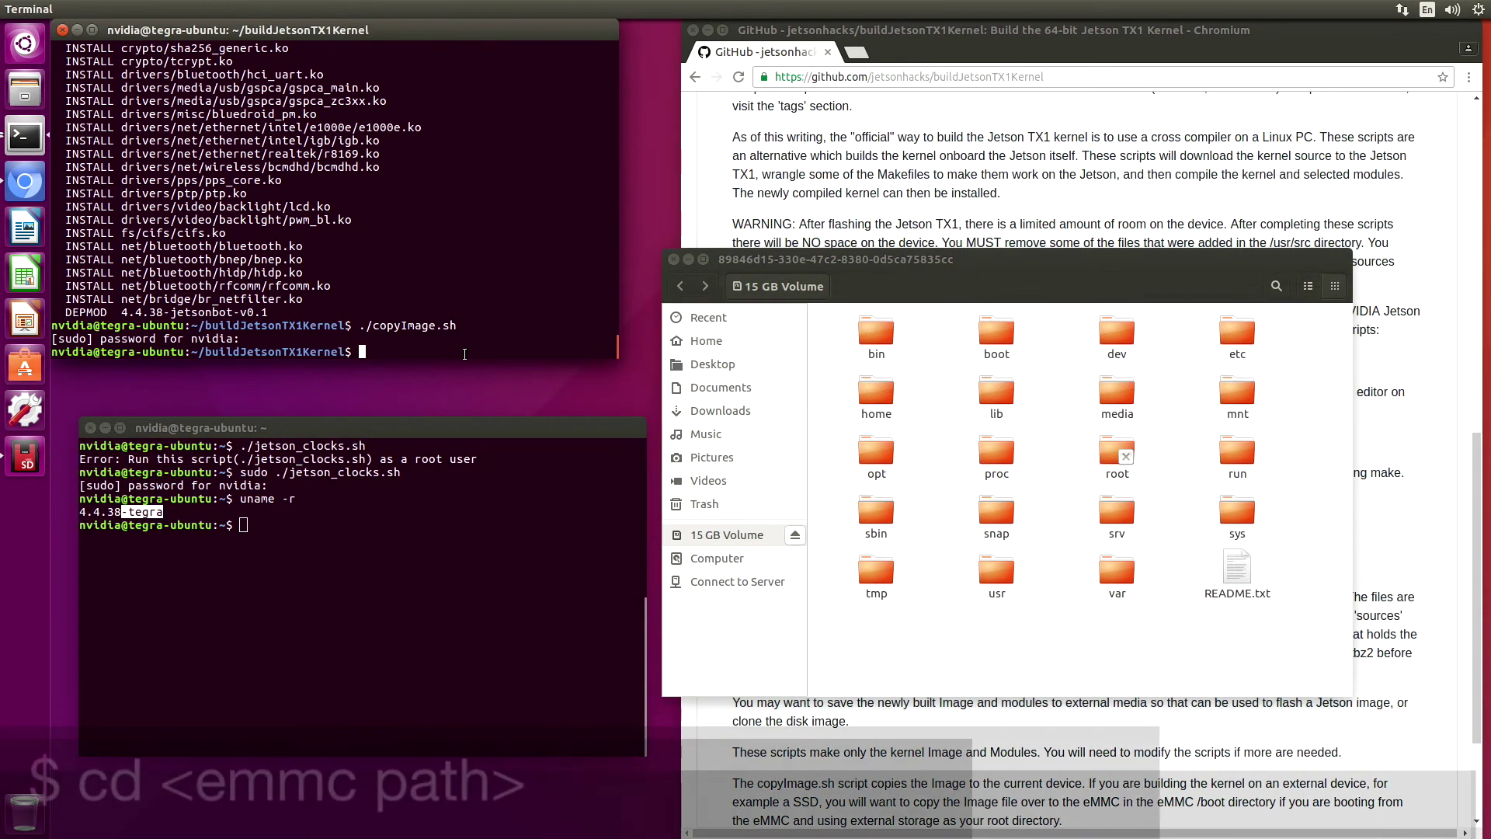
pyautogui.write('cd')
pyautogui.moveTo(751, 285); pyautogui.dragTo(407, 352)
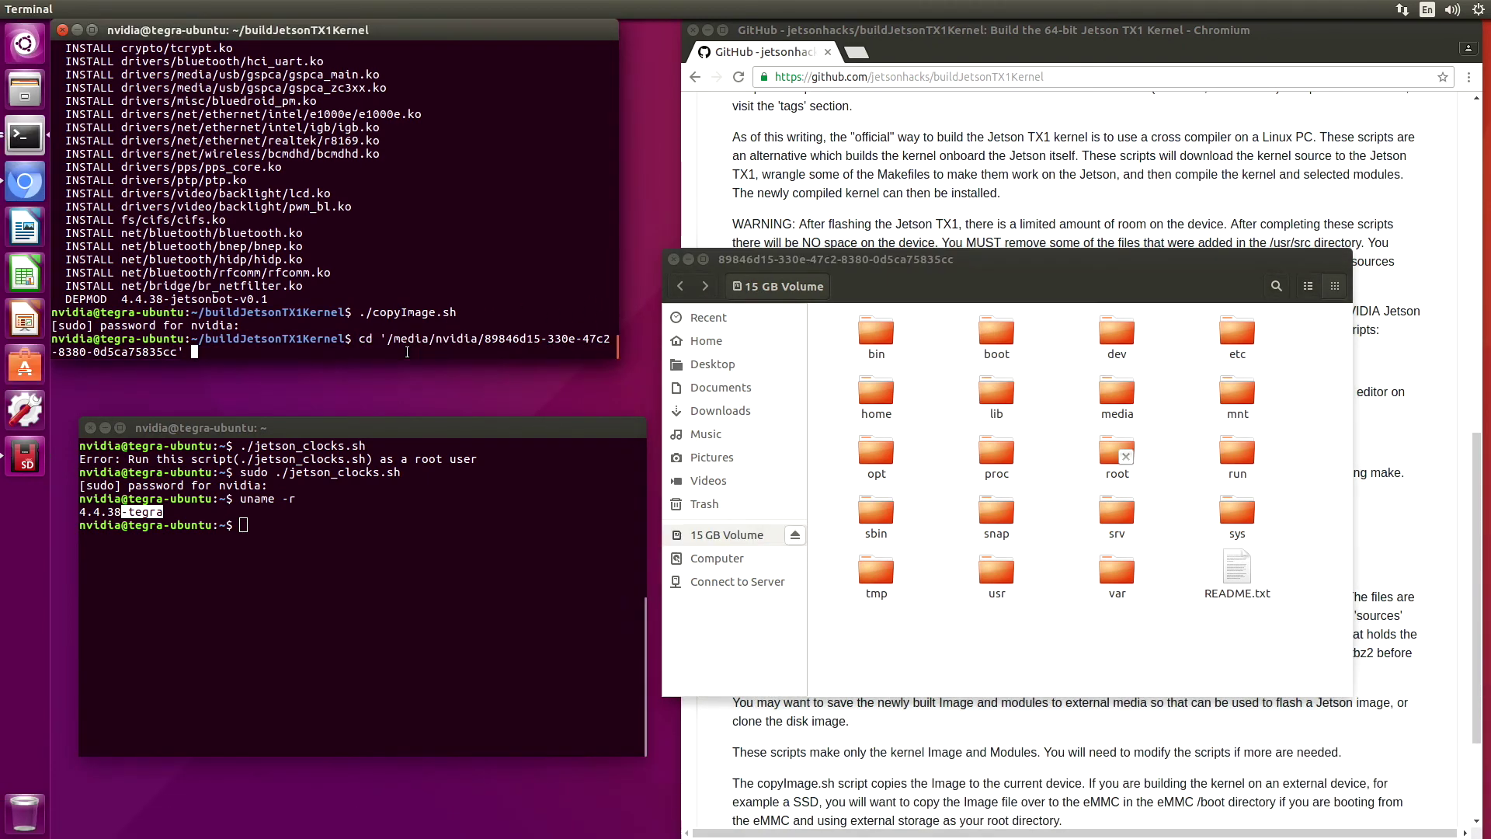
pyautogui.press('Return')
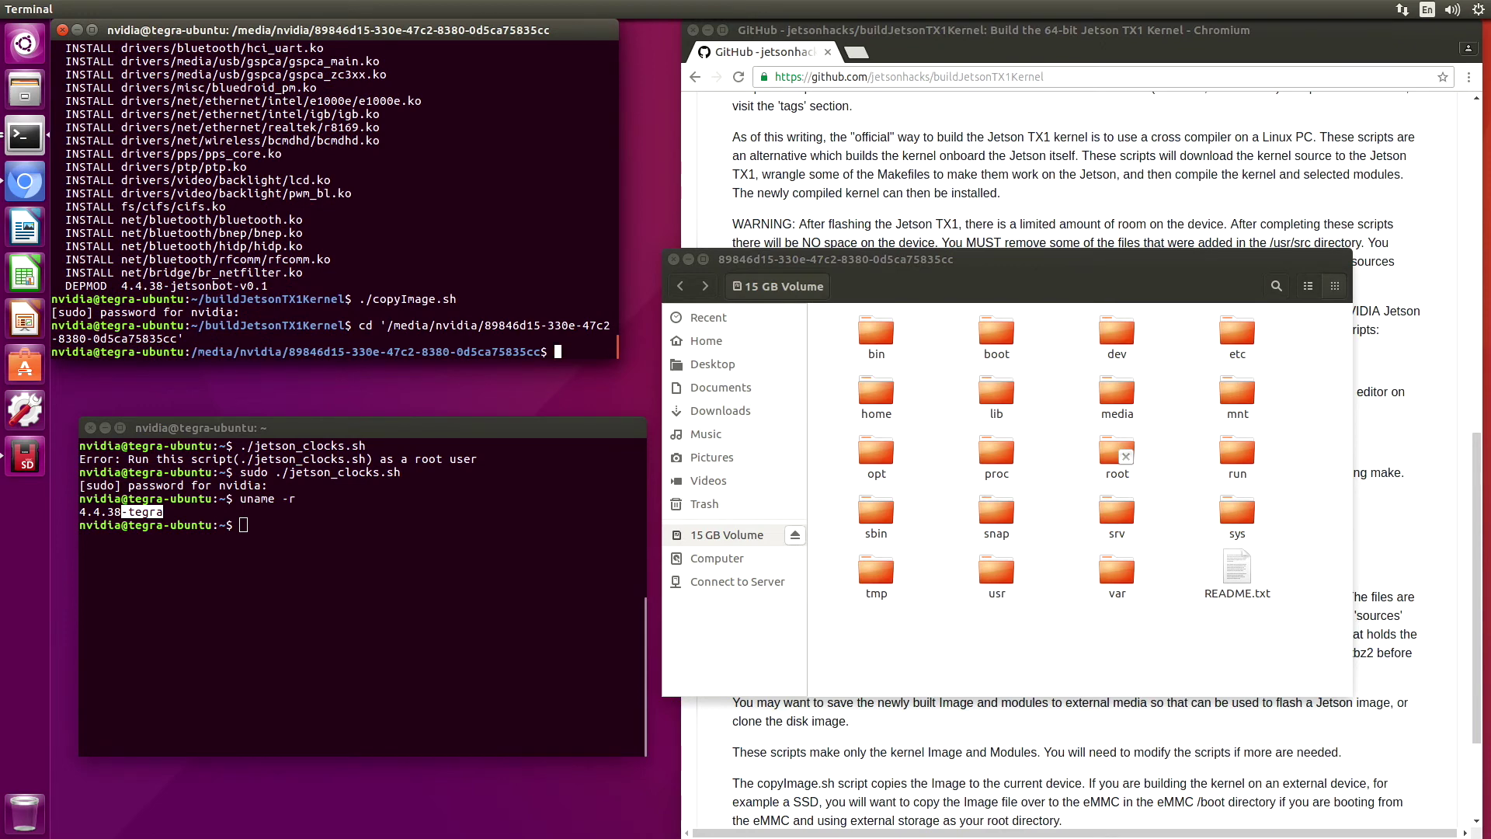
pyautogui.write('cd boot')
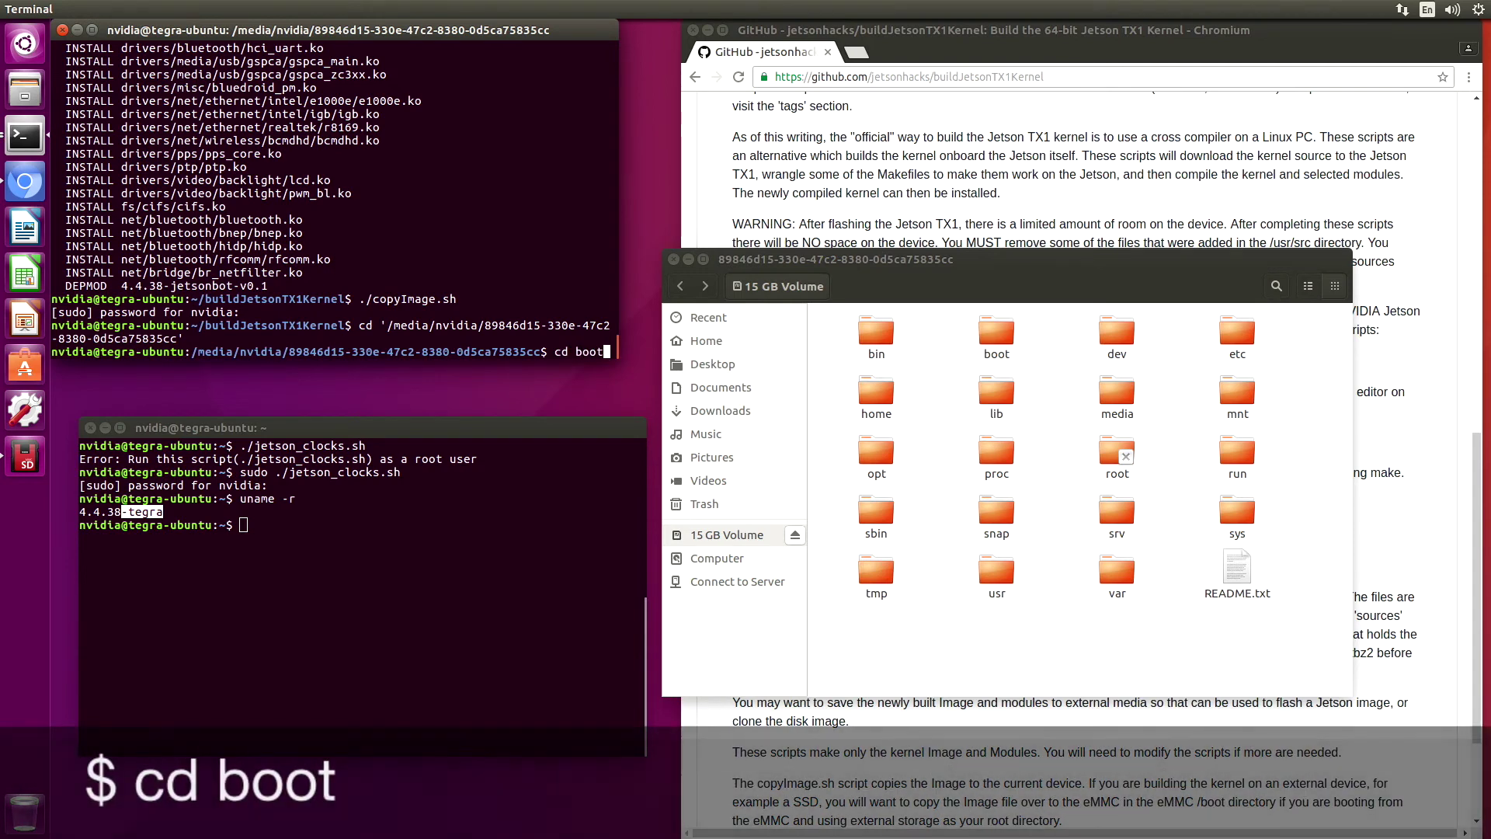
pyautogui.press('Return')
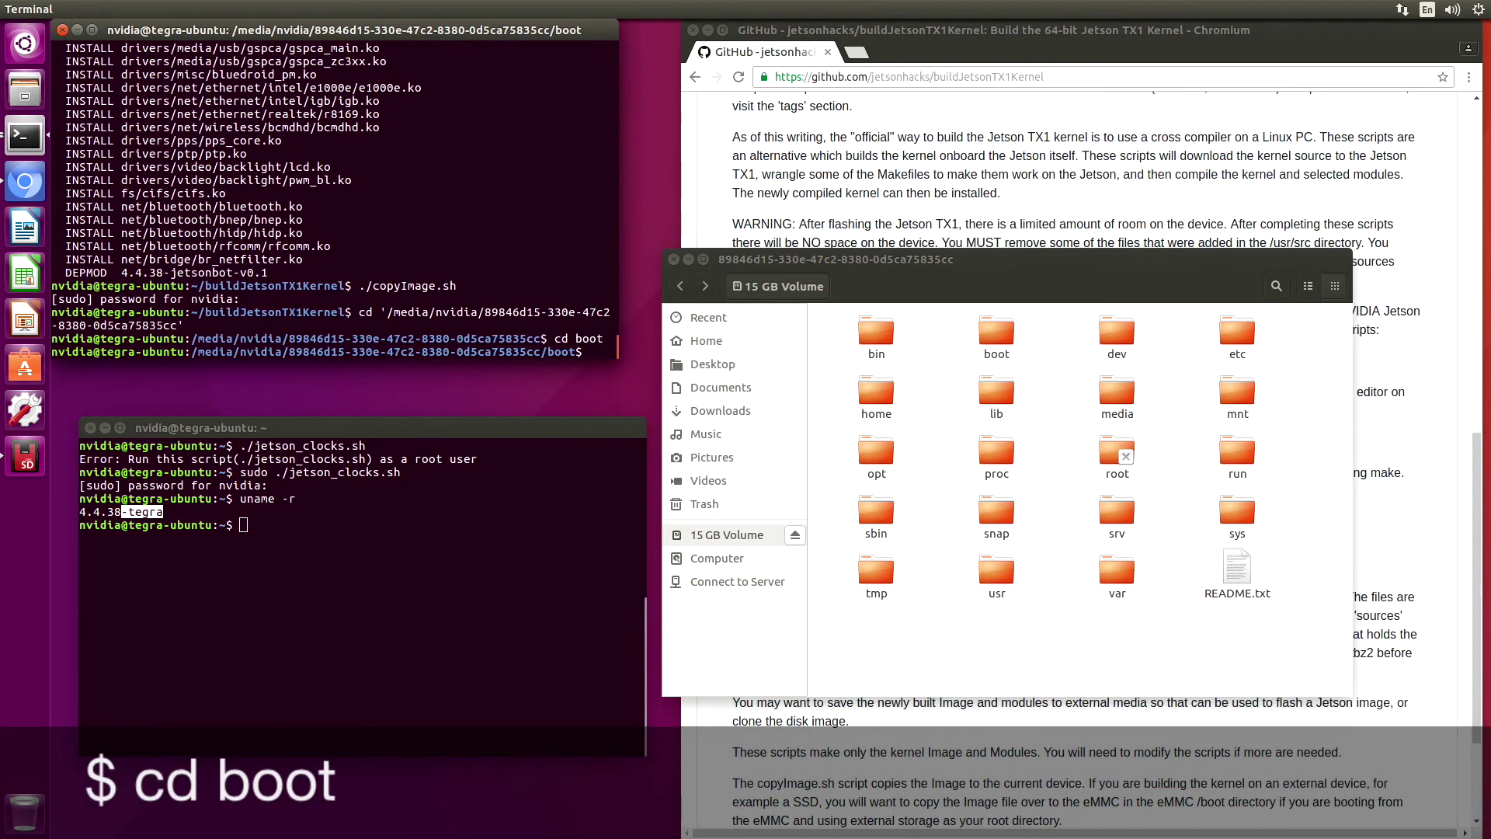
pyautogui.hotkey('ctrl', 'l')
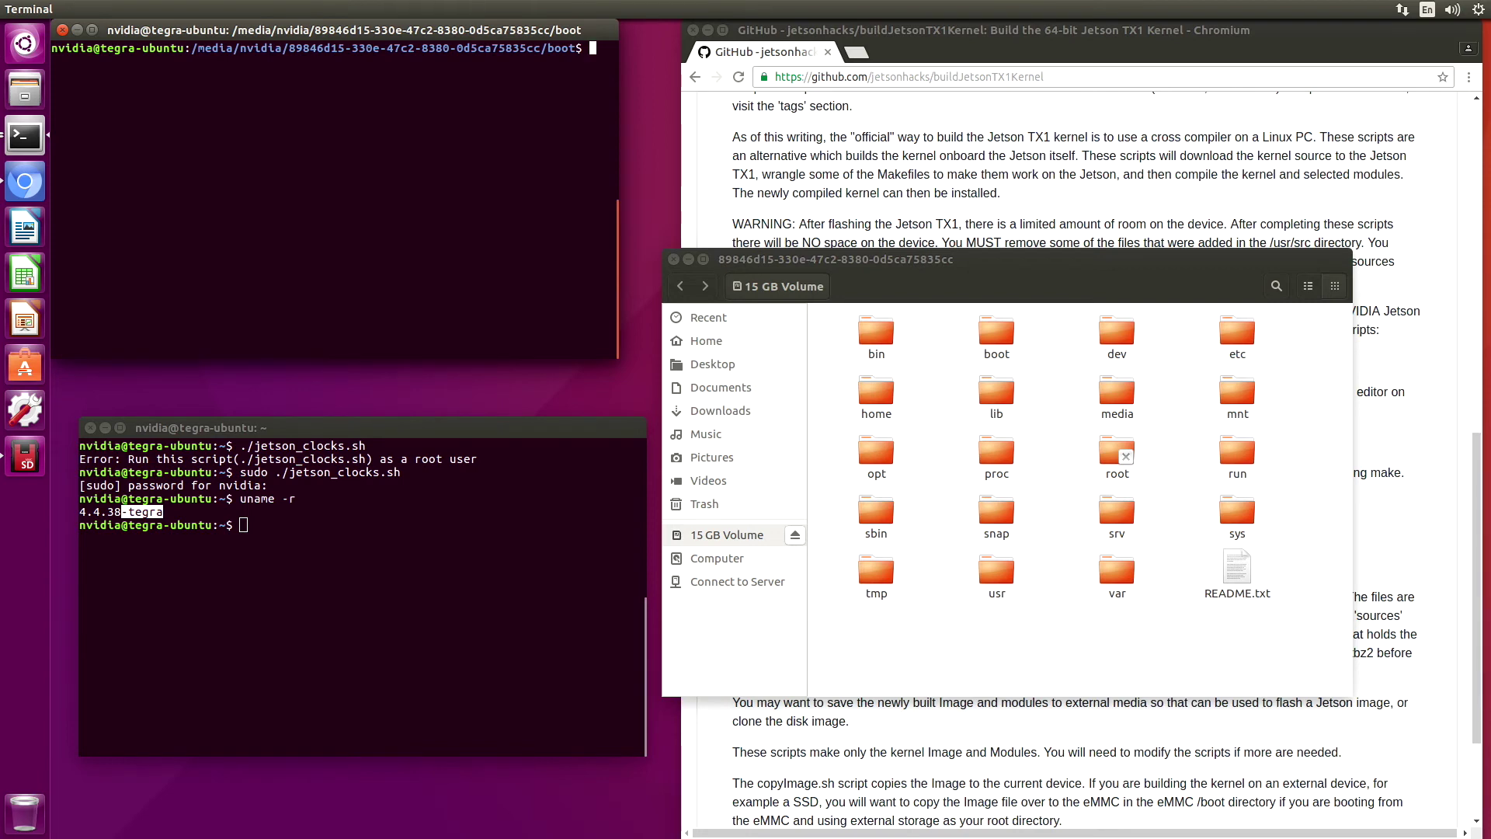
# Copy /boot/Image to ImageSSD in the SSD boot folder with sudo, then list the folder
pyautogui.write('cp /boot/Image ImageSSD')
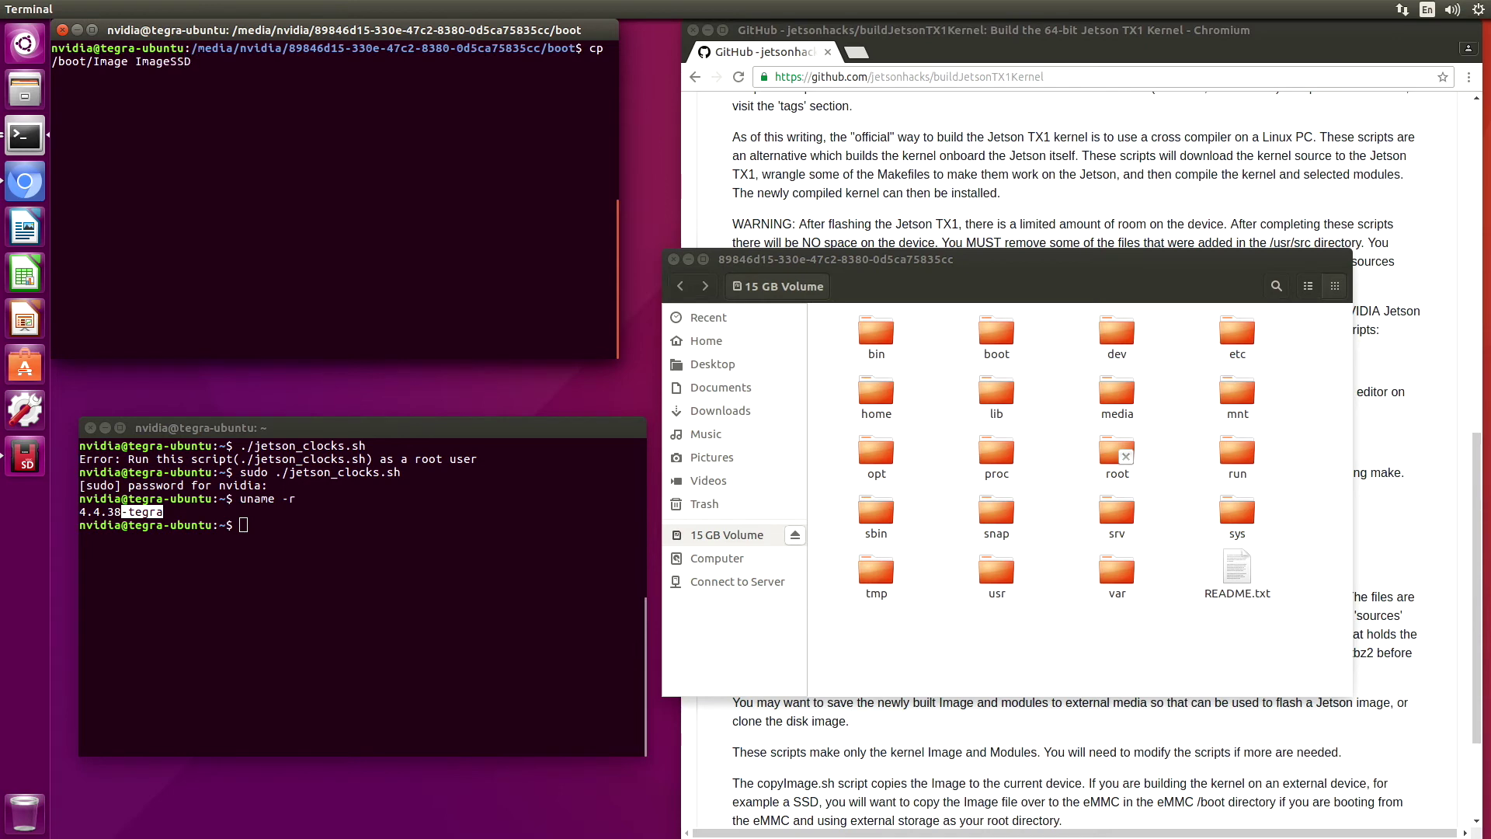
pyautogui.press('Return')
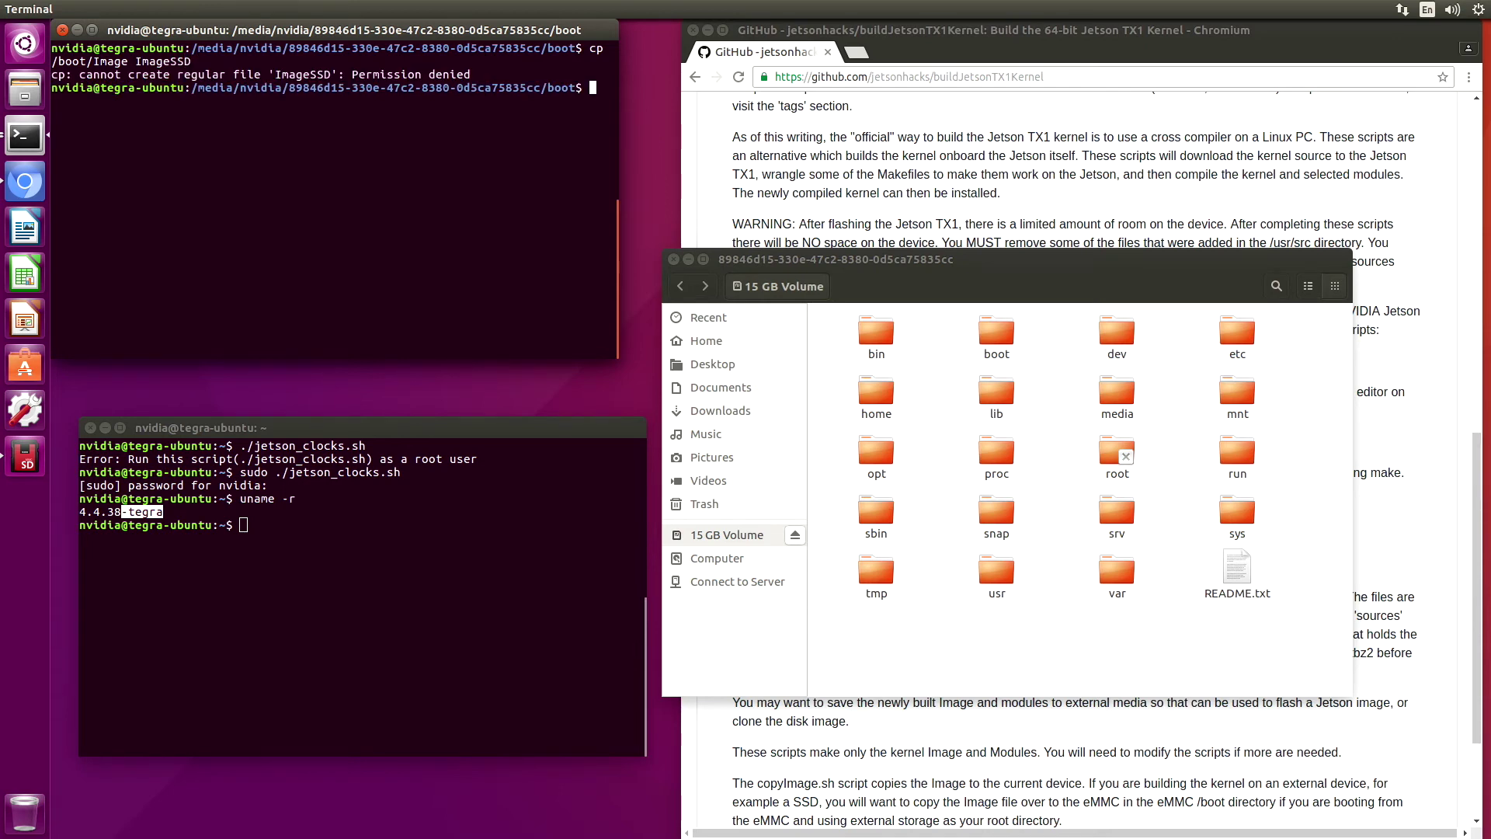
pyautogui.write('sudo cp /boot/Ima')
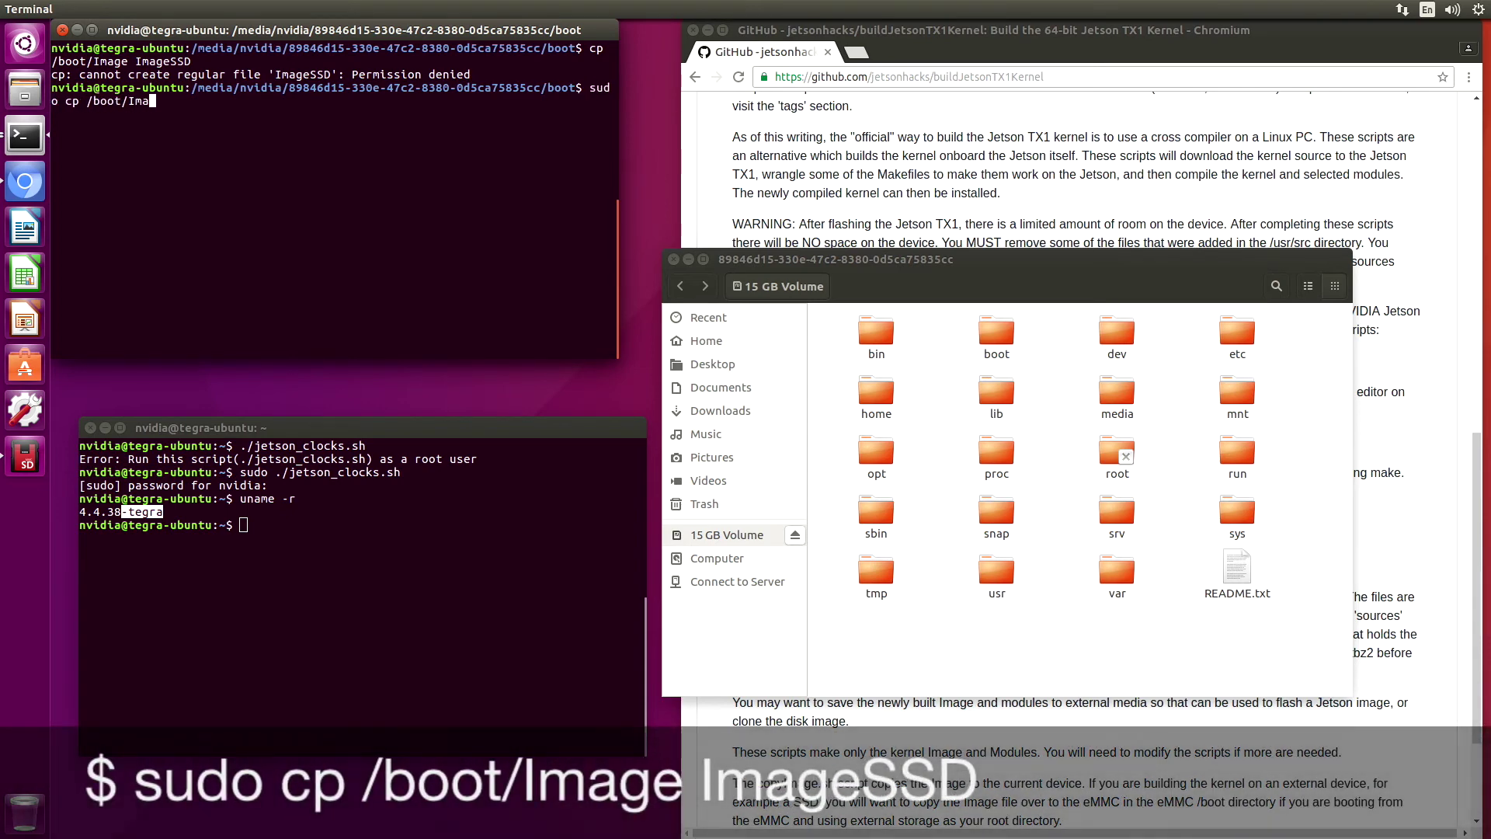
pyautogui.write('ge ImageSSD')
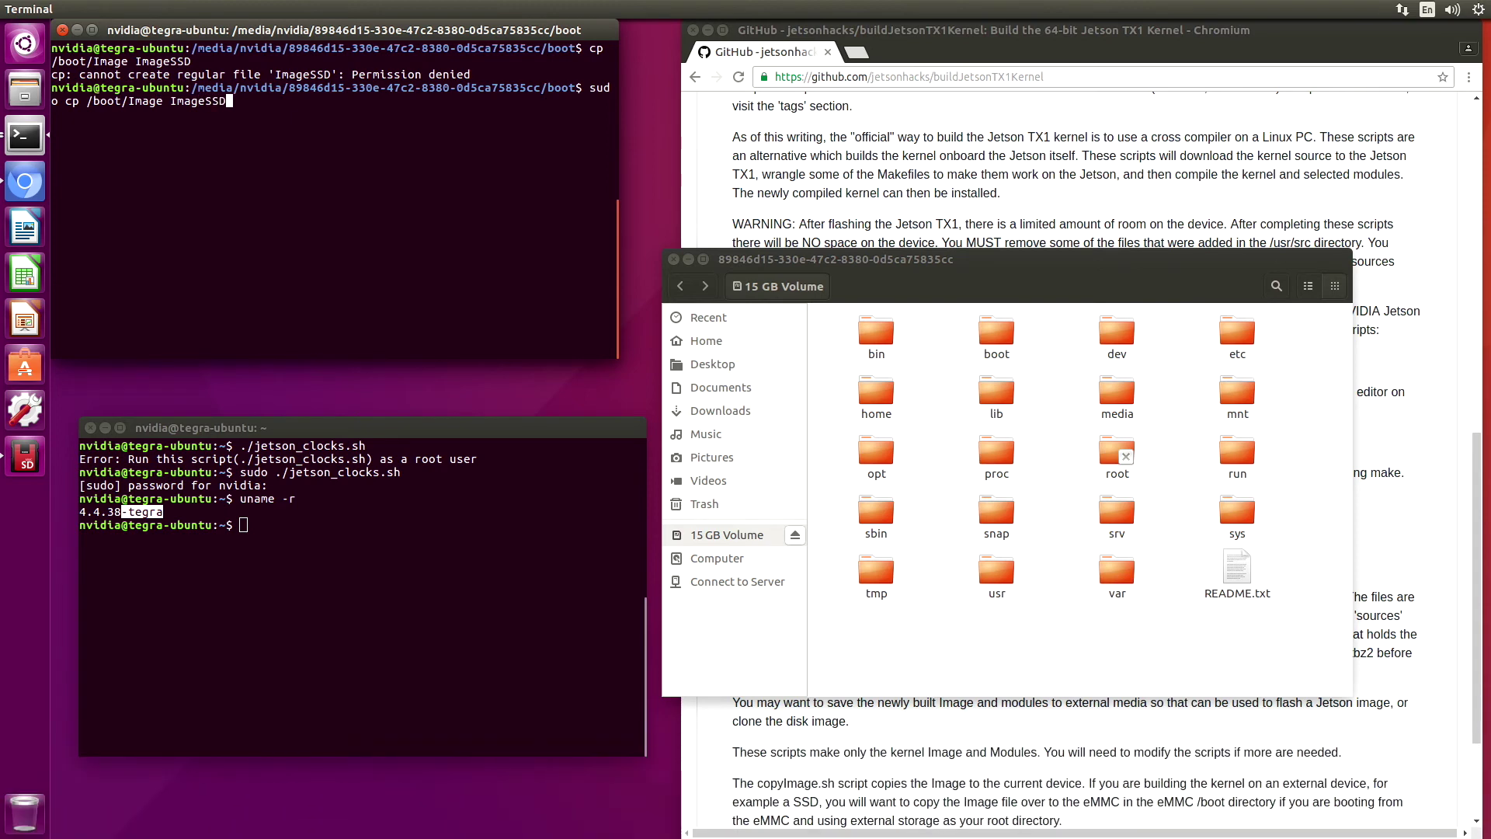
pyautogui.press('Return')
pyautogui.write('ls')
pyautogui.press('Return')
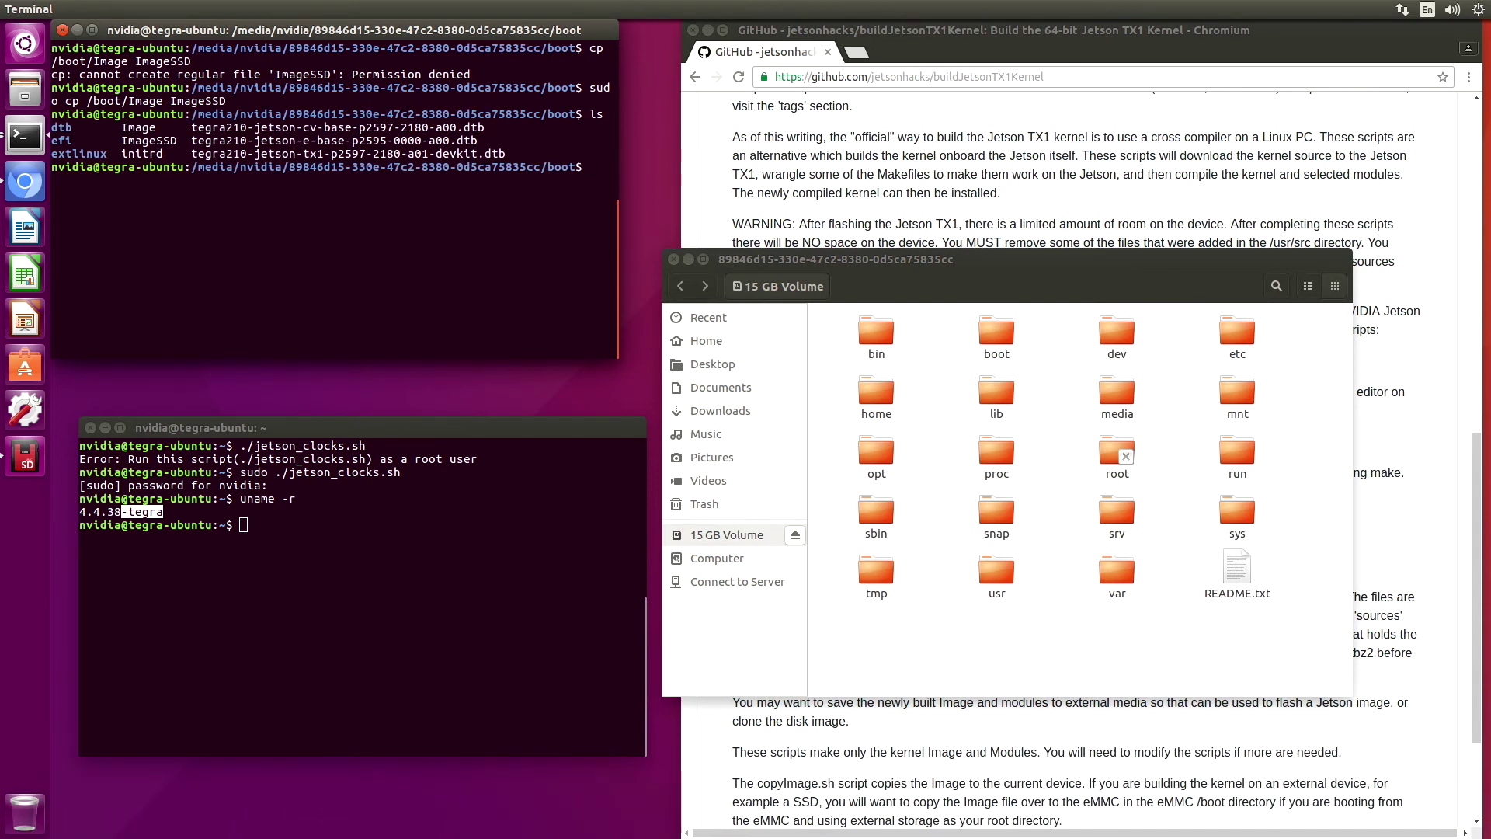
# Enter the extlinux folder, list its files, and begin a sudo gedit command
pyautogui.write('cd extlinux')
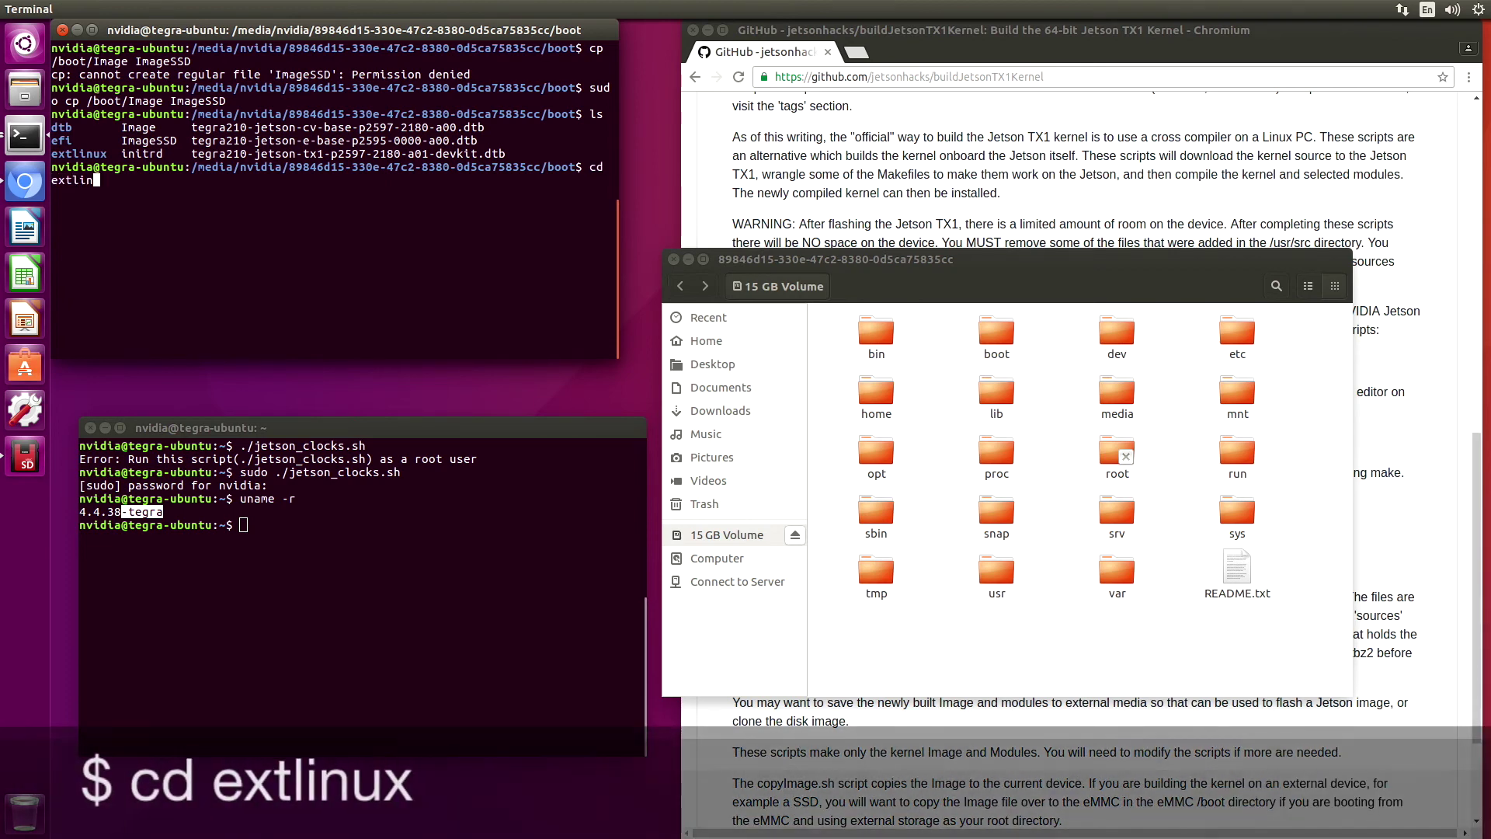
pyautogui.press('Return')
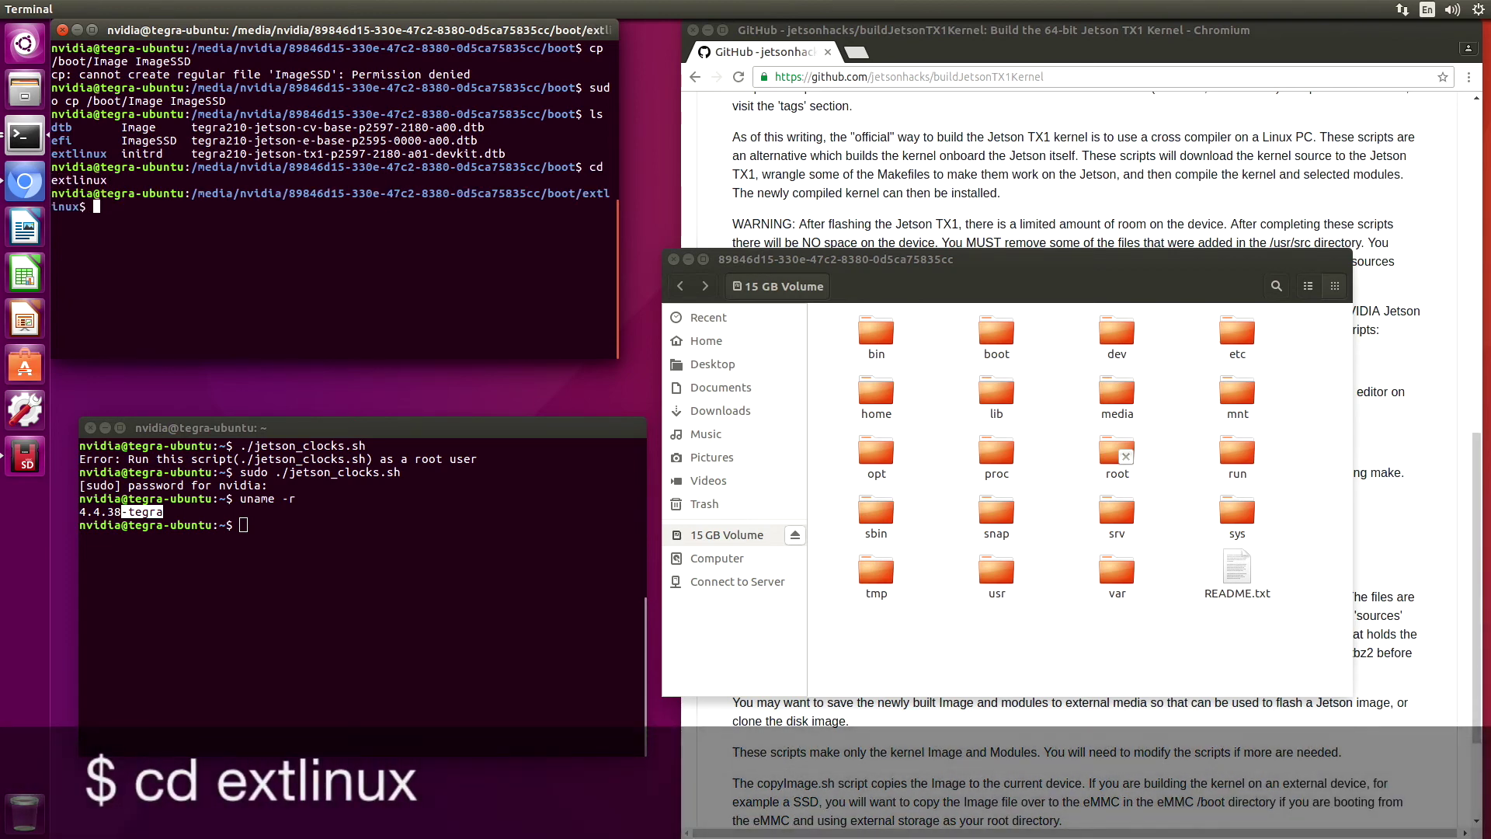
pyautogui.write('ls')
pyautogui.press('Return')
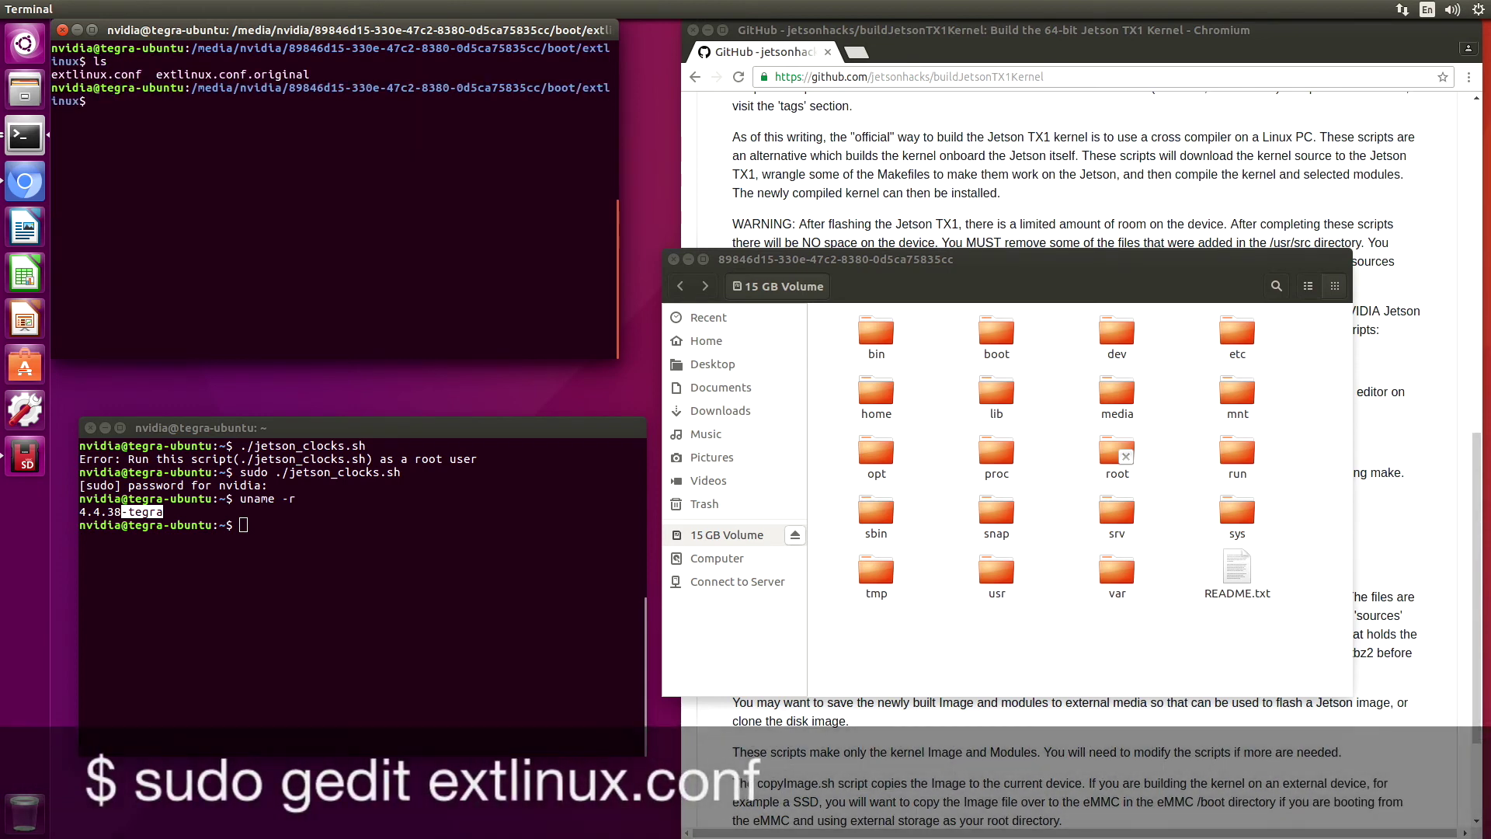
pyautogui.write('sudo gedit extl')
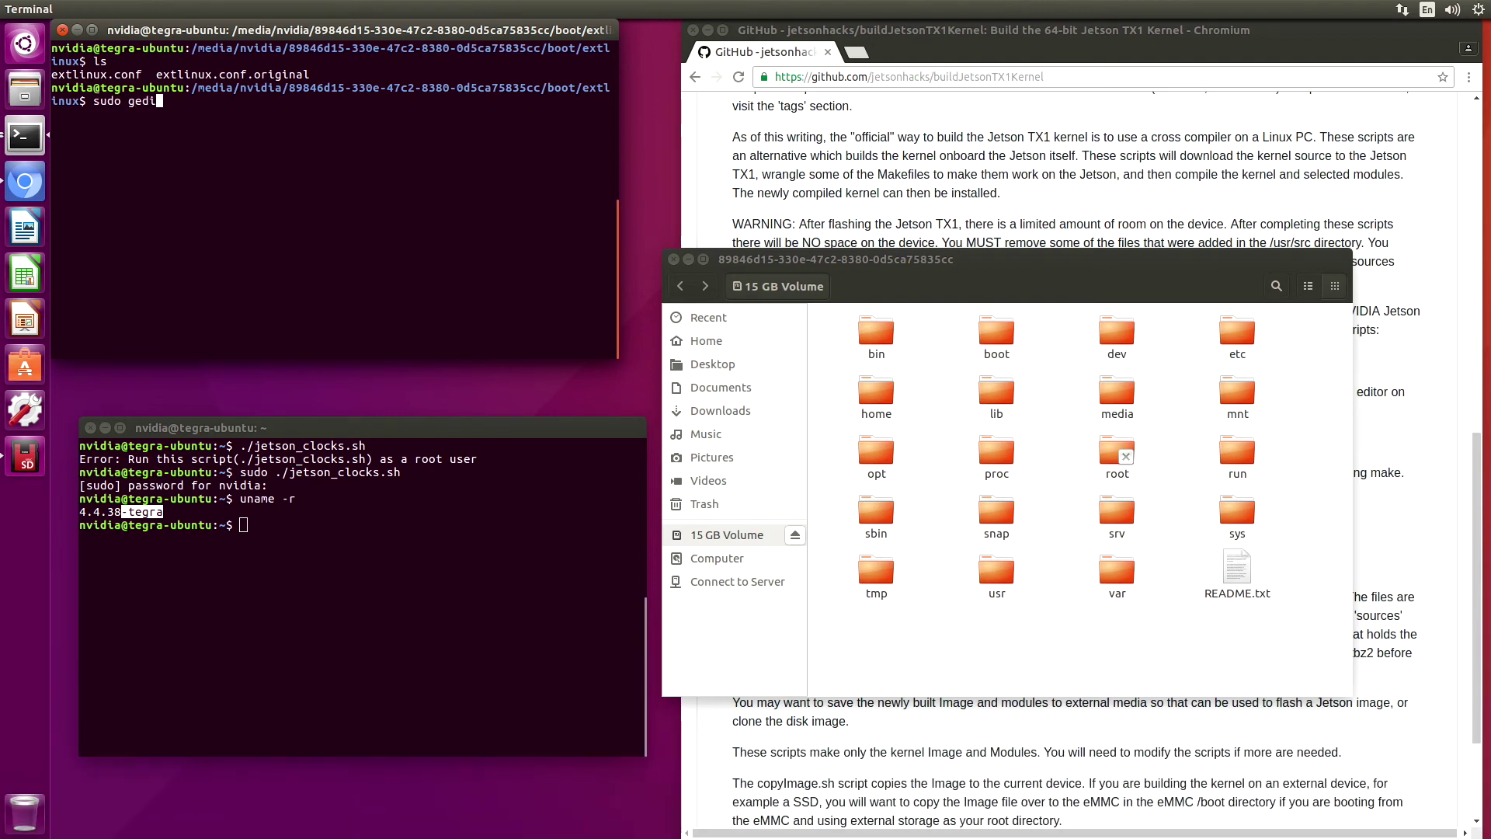
# Change extlinux.conf's LINUX line to /boot/ImageSSD in gedit, save, and close the editor
pyautogui.press('Tab')
pyautogui.press('Return')
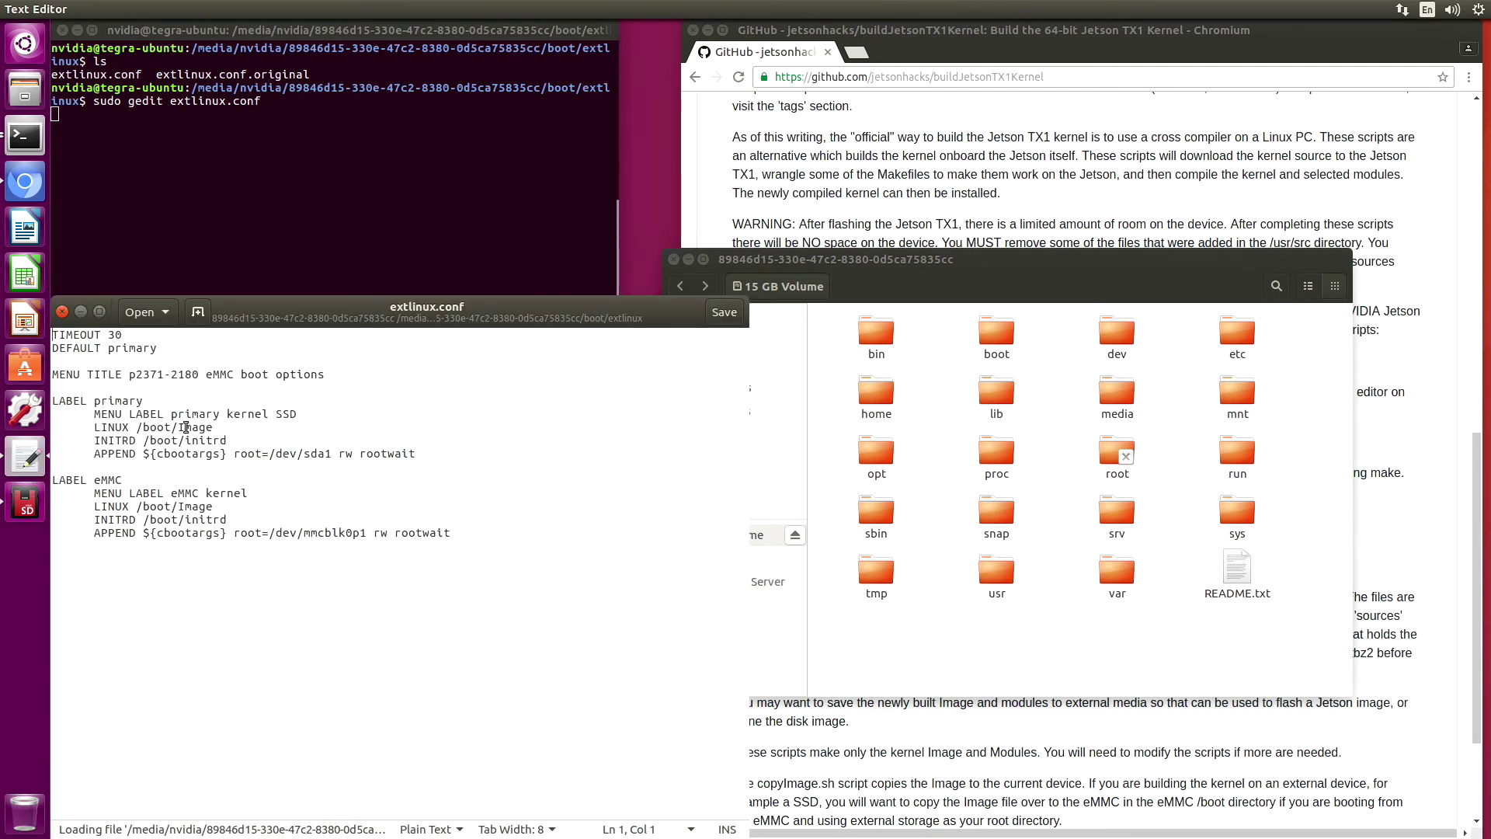
pyautogui.click(217, 429)
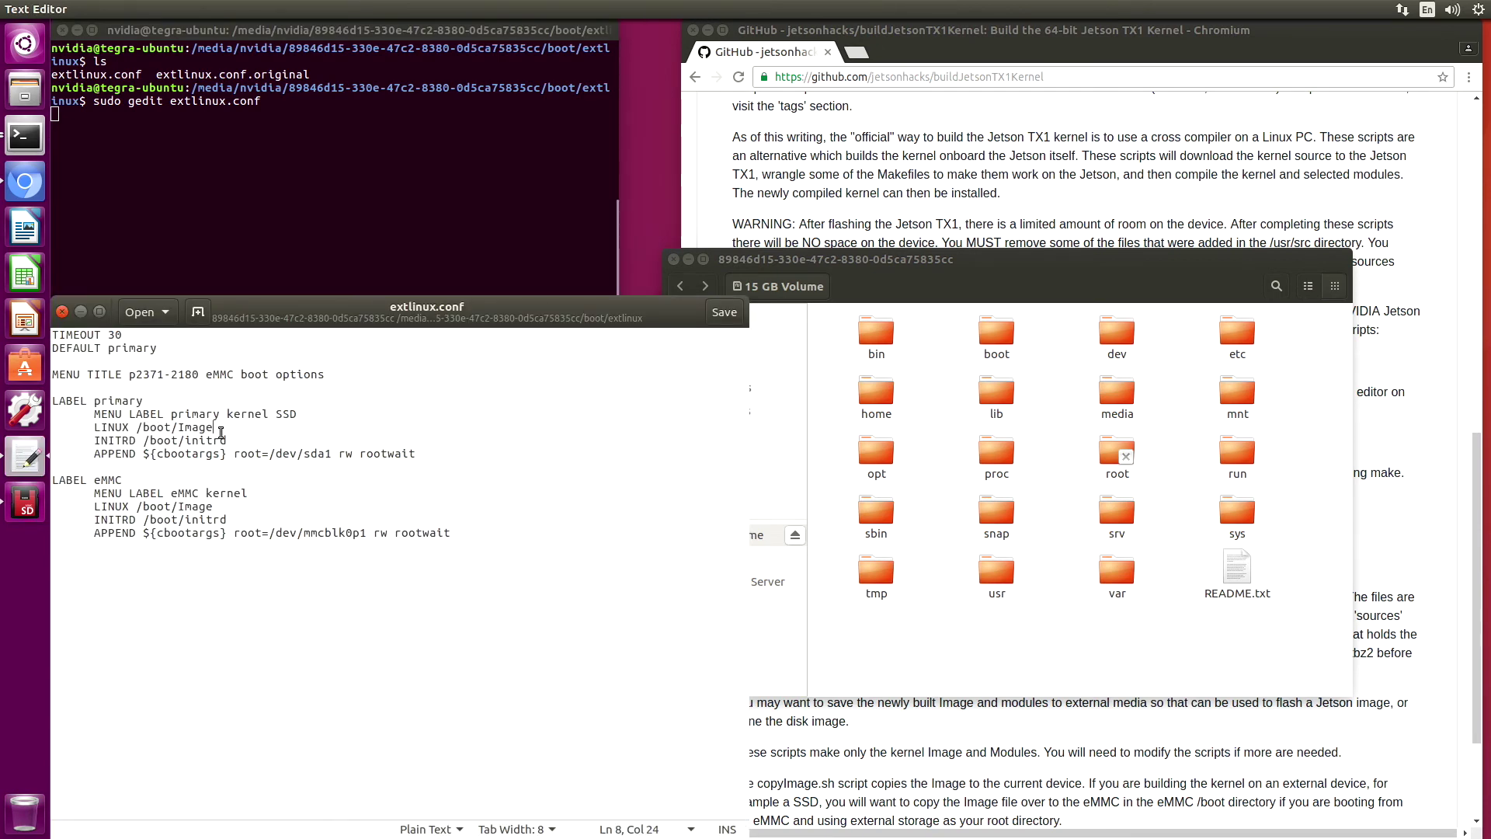
pyautogui.write('SSD')
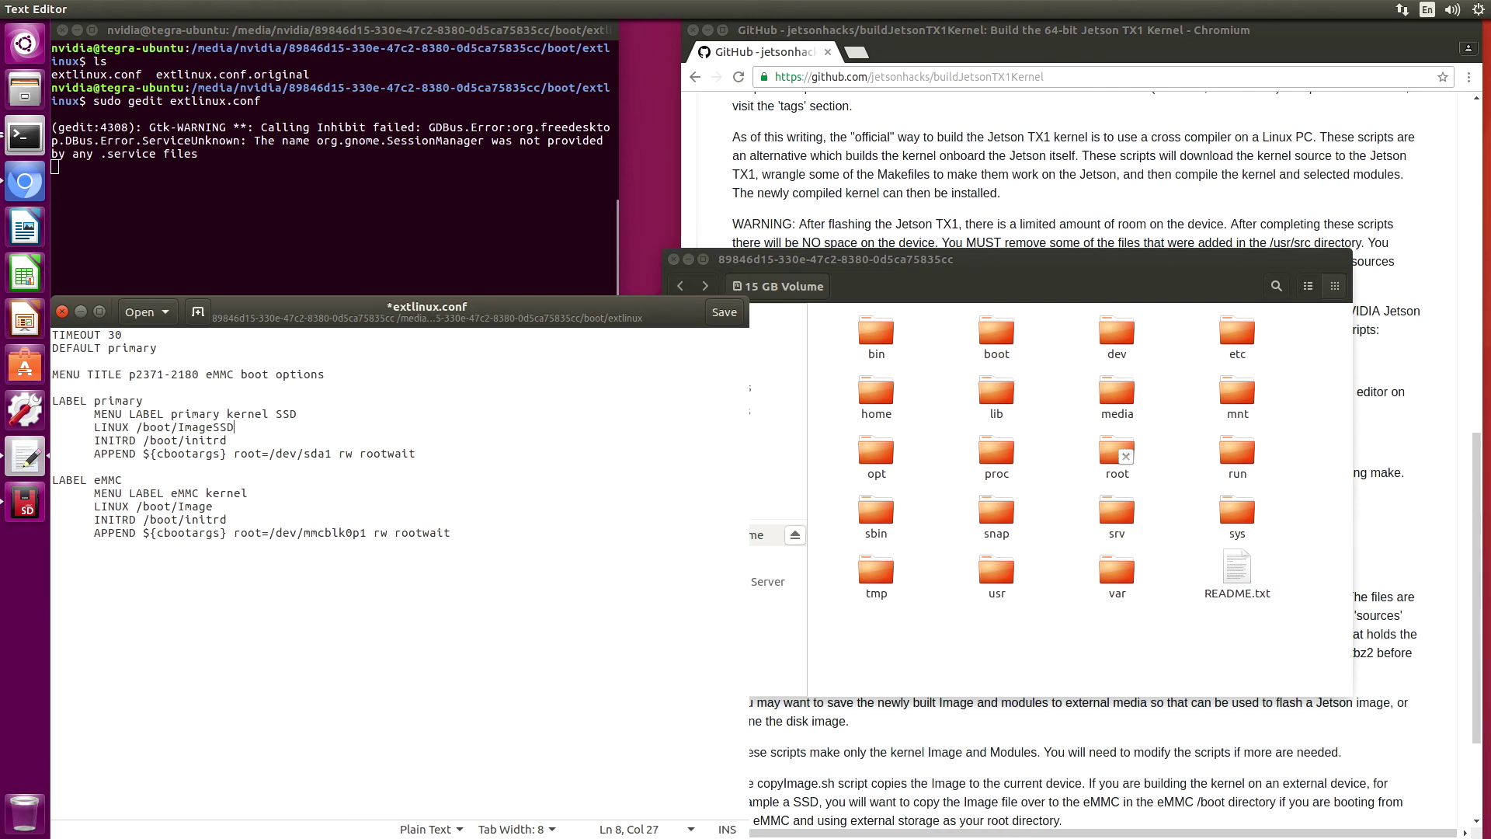
pyautogui.click(724, 313)
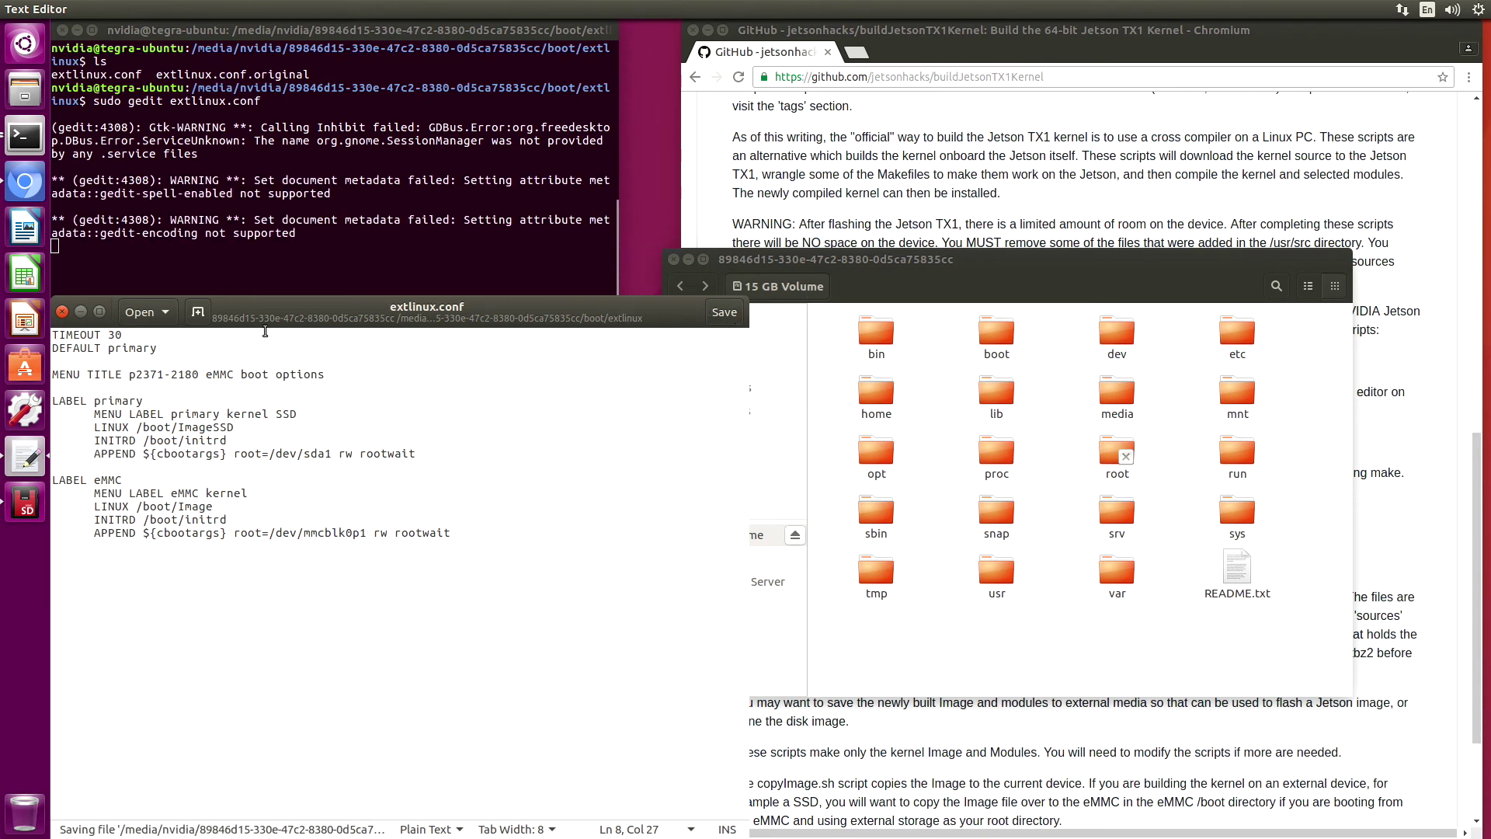
pyautogui.click(61, 313)
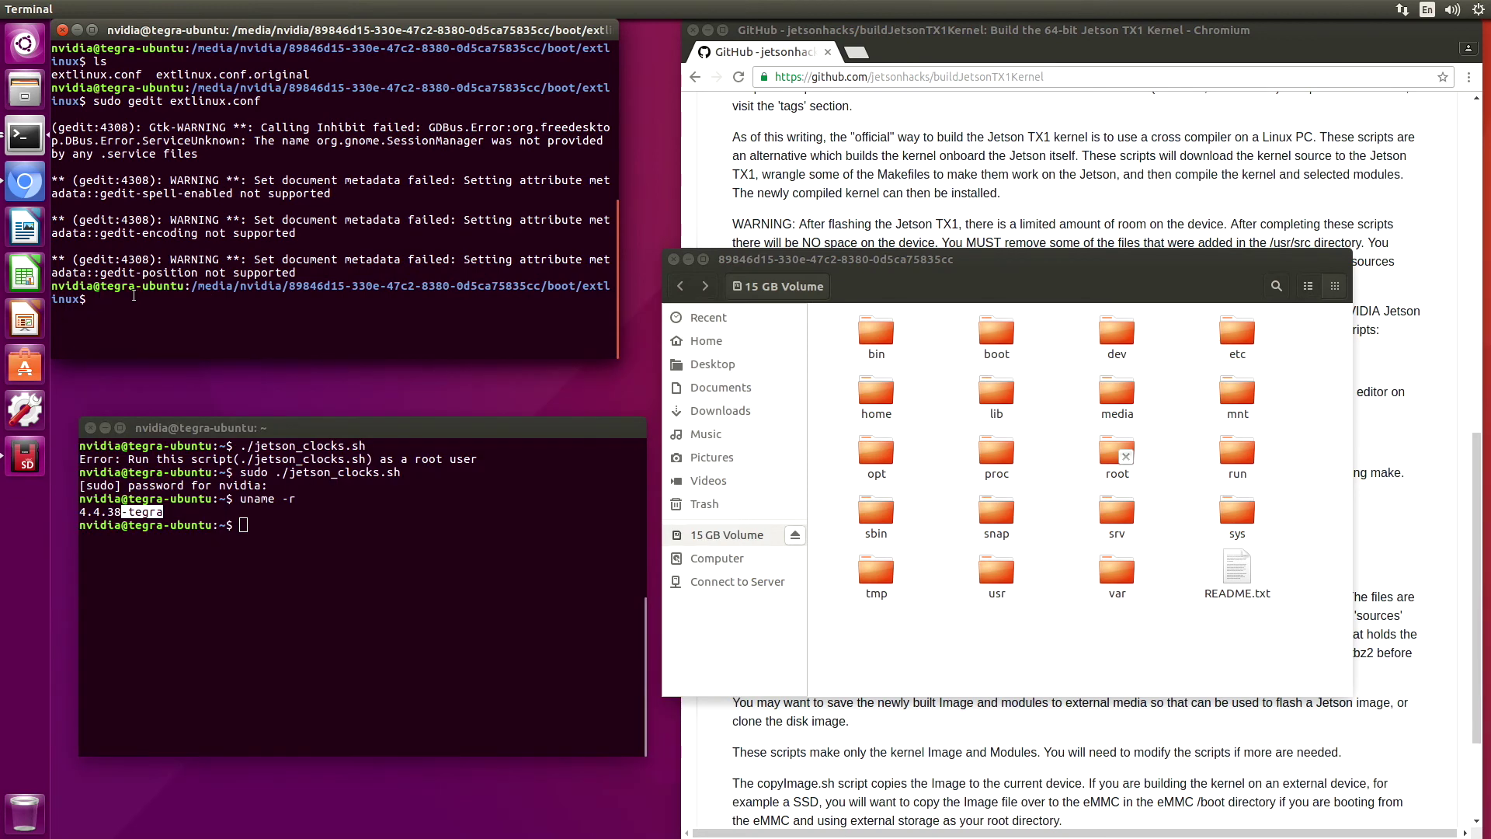
# Restart the Jetson from the top-right system menu's Shut Down dialog
pyautogui.click(1477, 9)
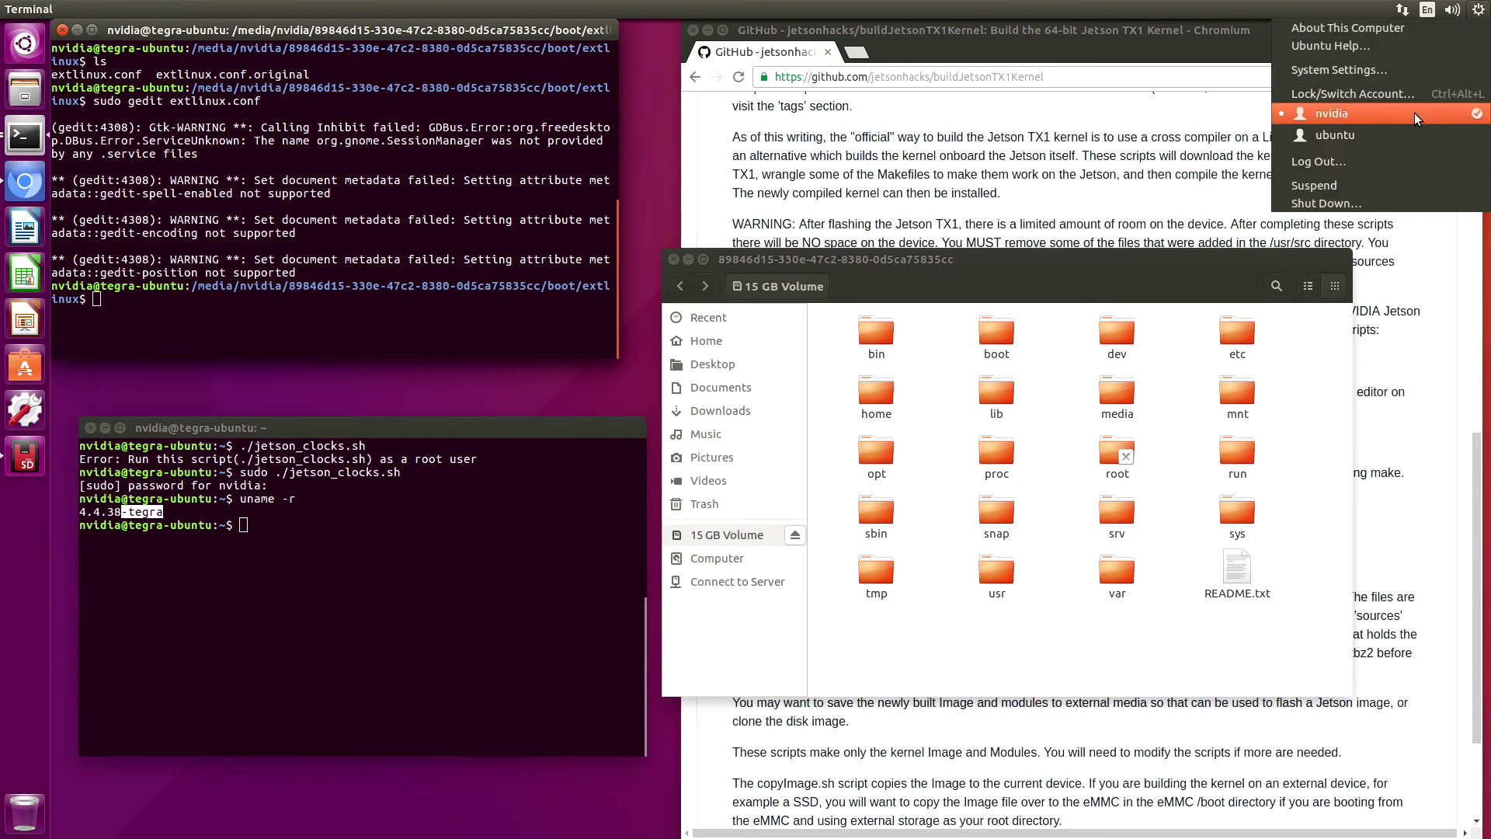
pyautogui.click(1355, 202)
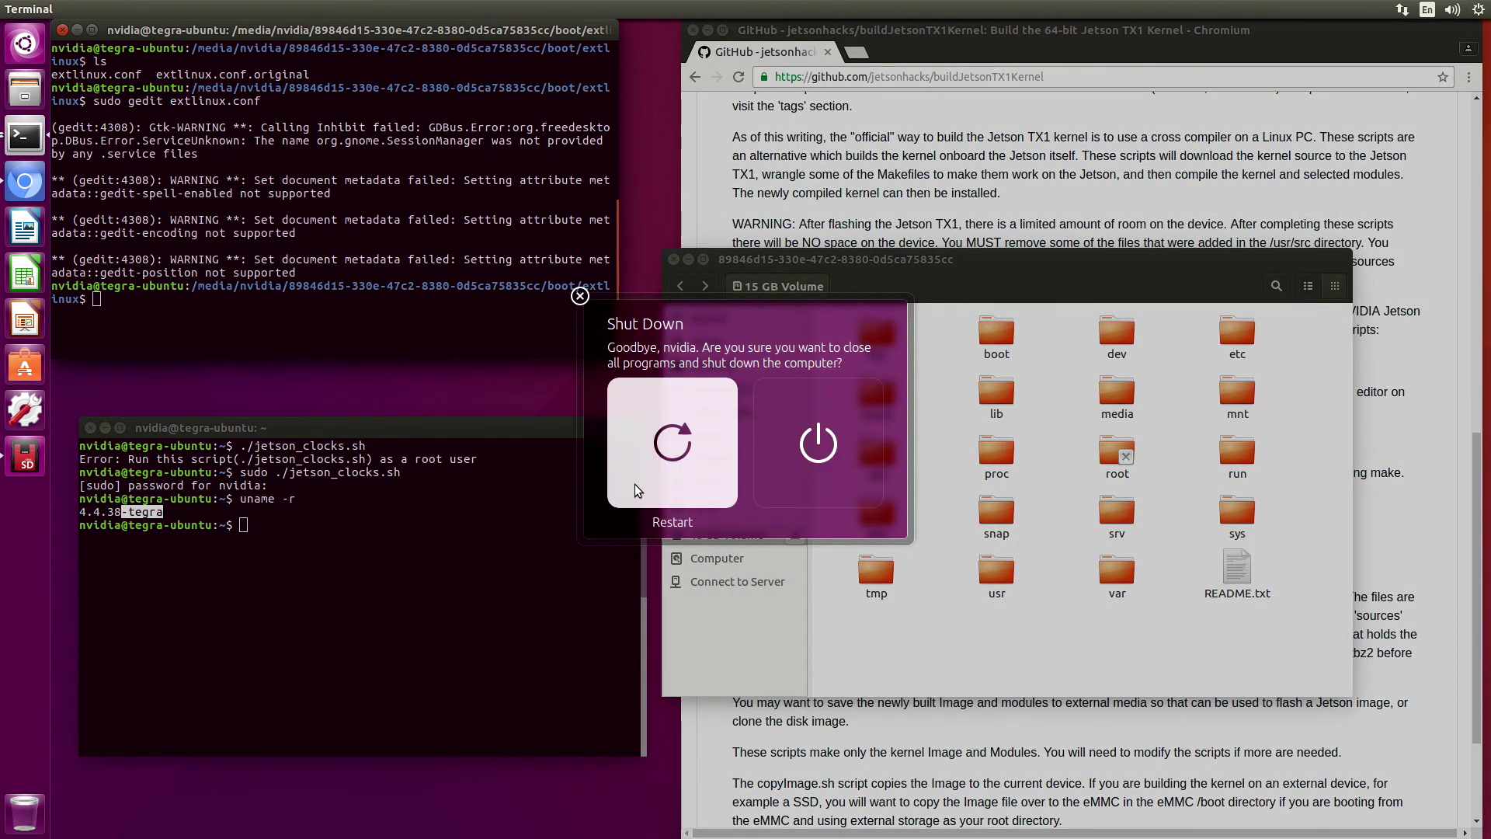
pyautogui.click(635, 489)
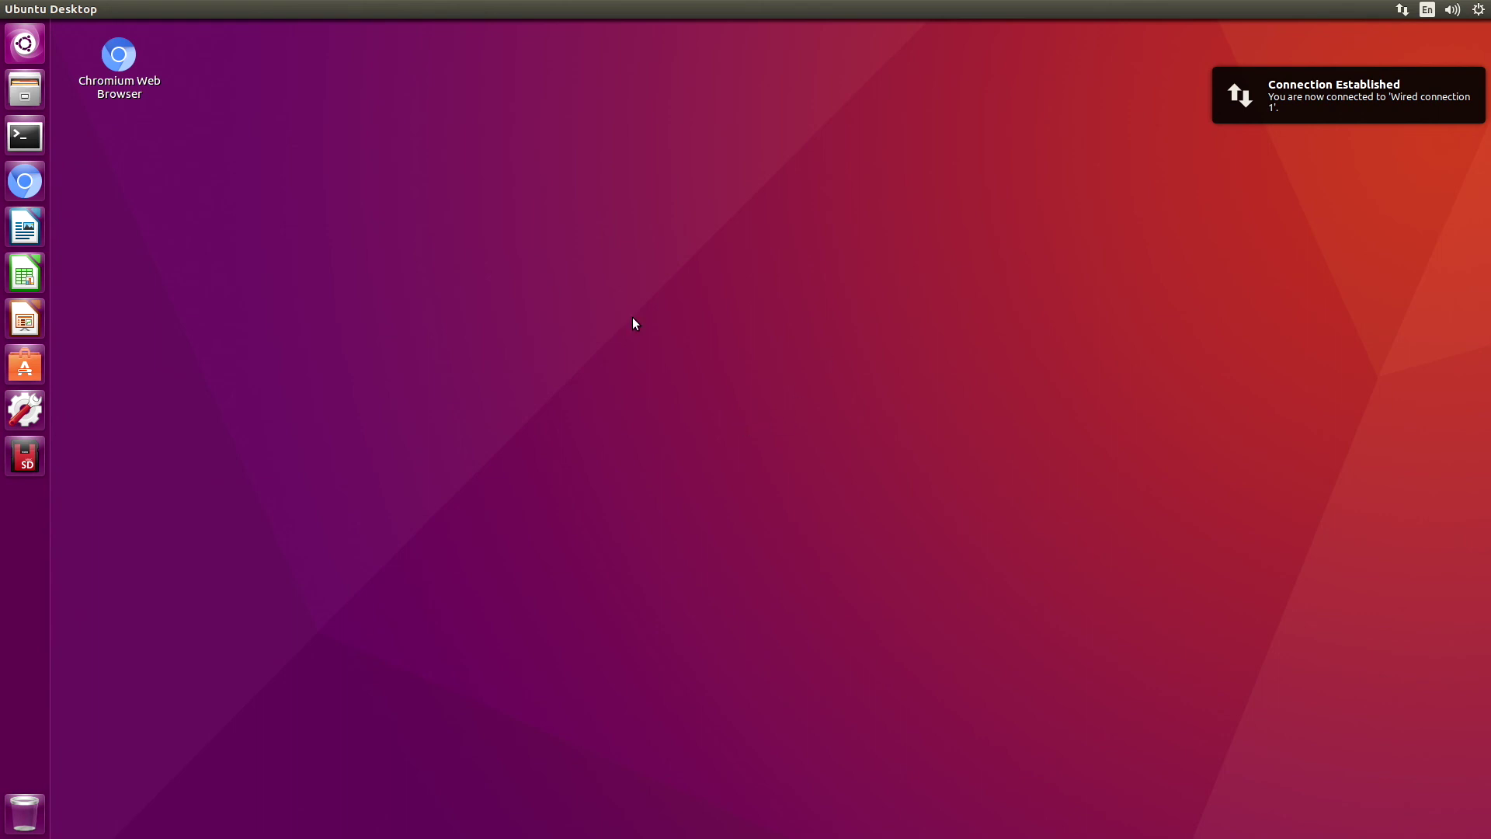
# In a new terminal, run uname -r to confirm kernel 4.4.38-jetsonbot-v0.1, then lower the window
pyautogui.click(24, 140)
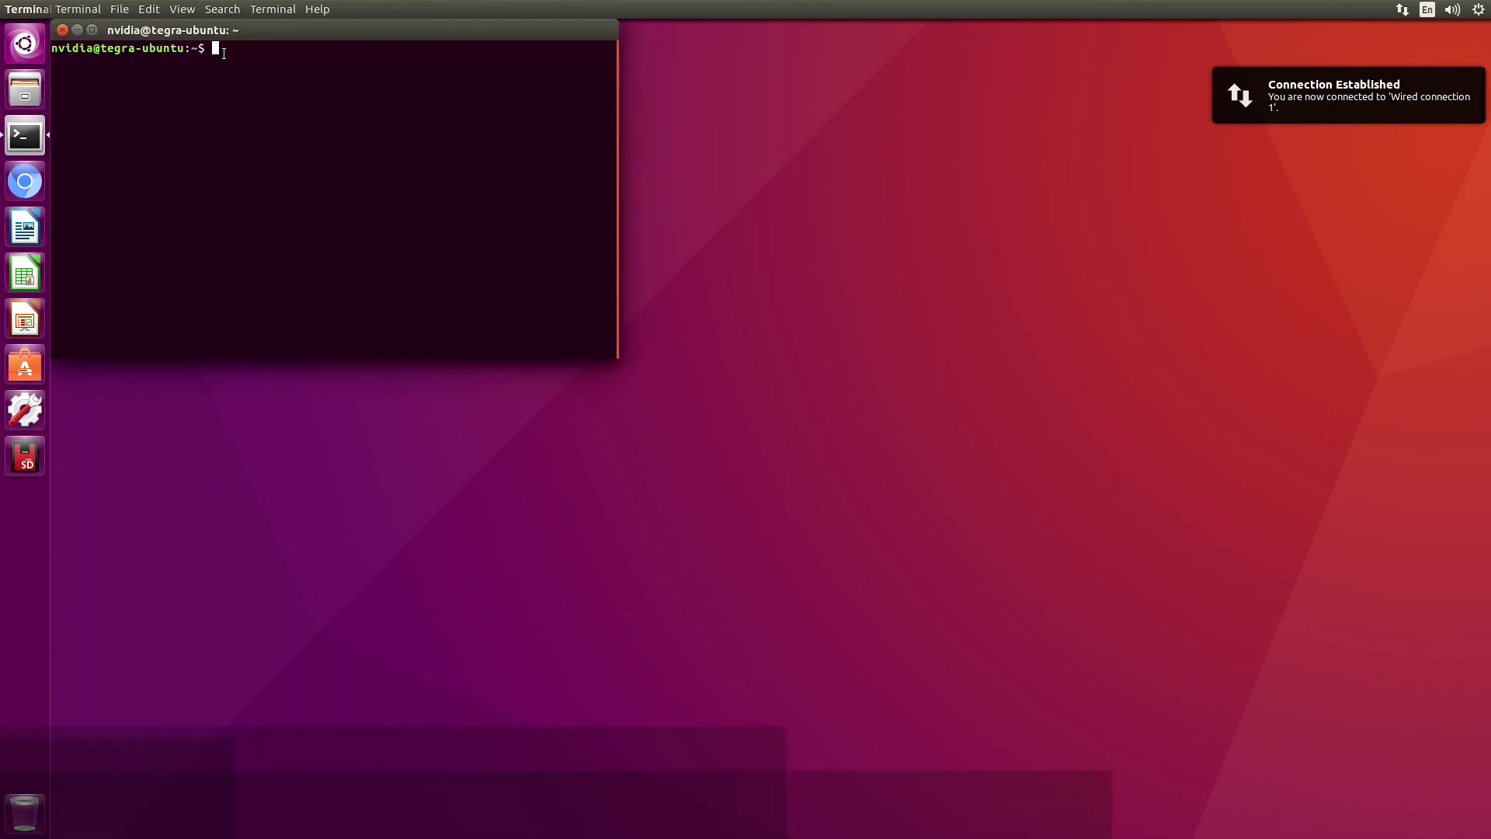
pyautogui.write('uname -r')
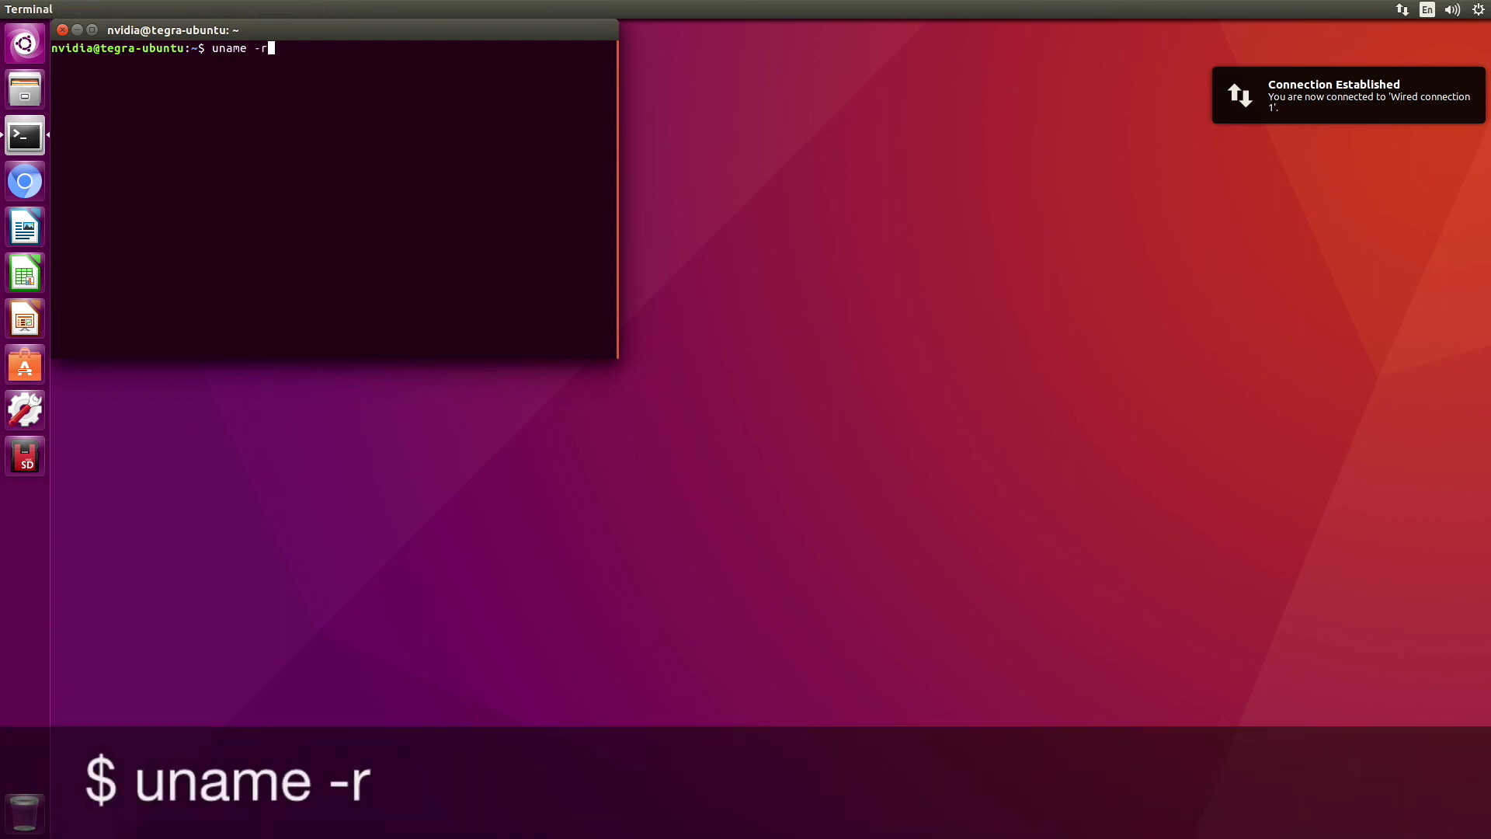
pyautogui.press('Return')
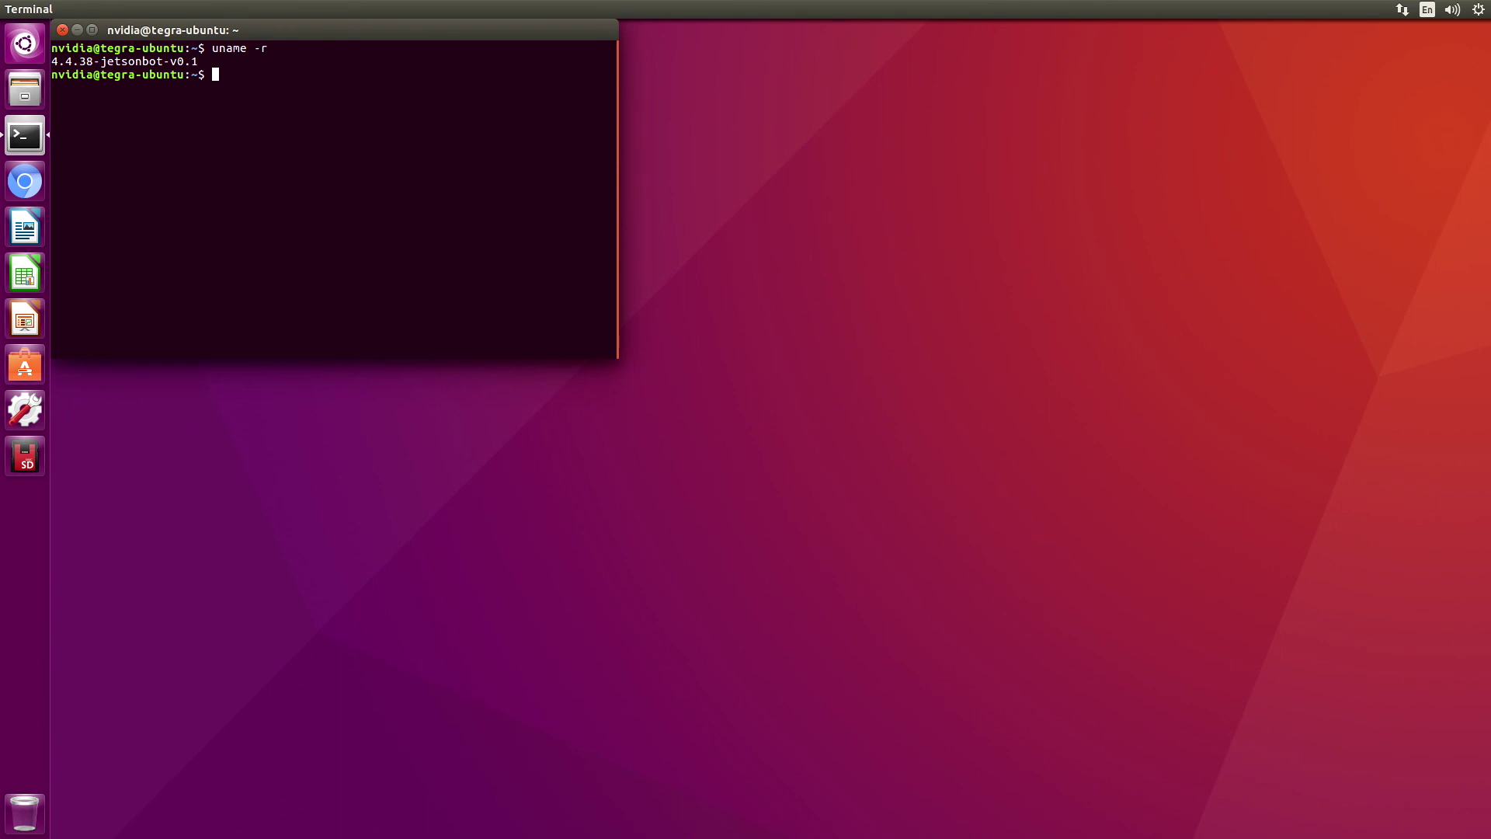
pyautogui.moveTo(238, 36); pyautogui.dragTo(257, 148)
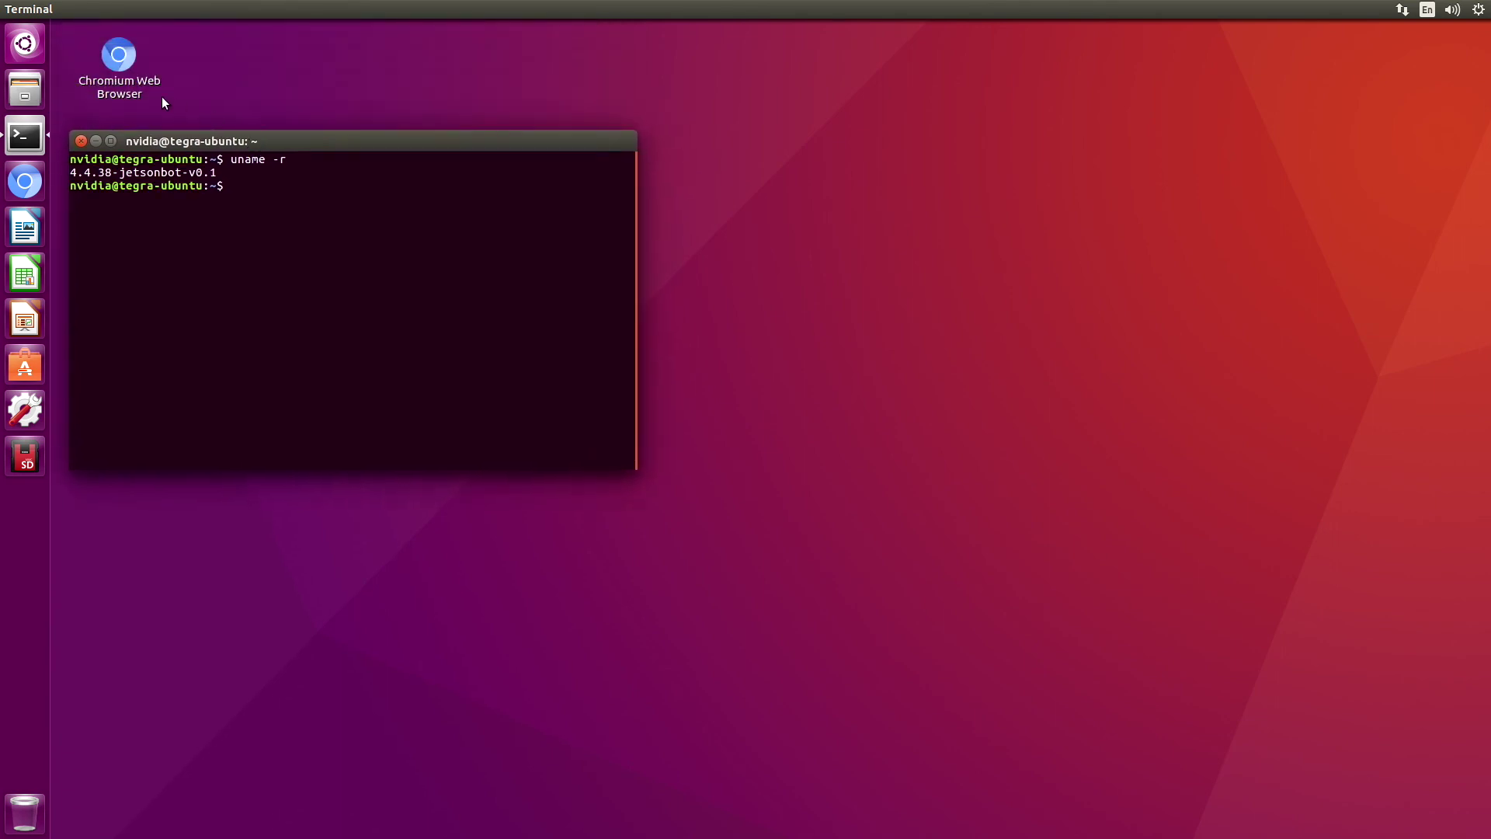
# Open the Files manager on the home folder, move it right and enlarge it
pyautogui.click(25, 98)
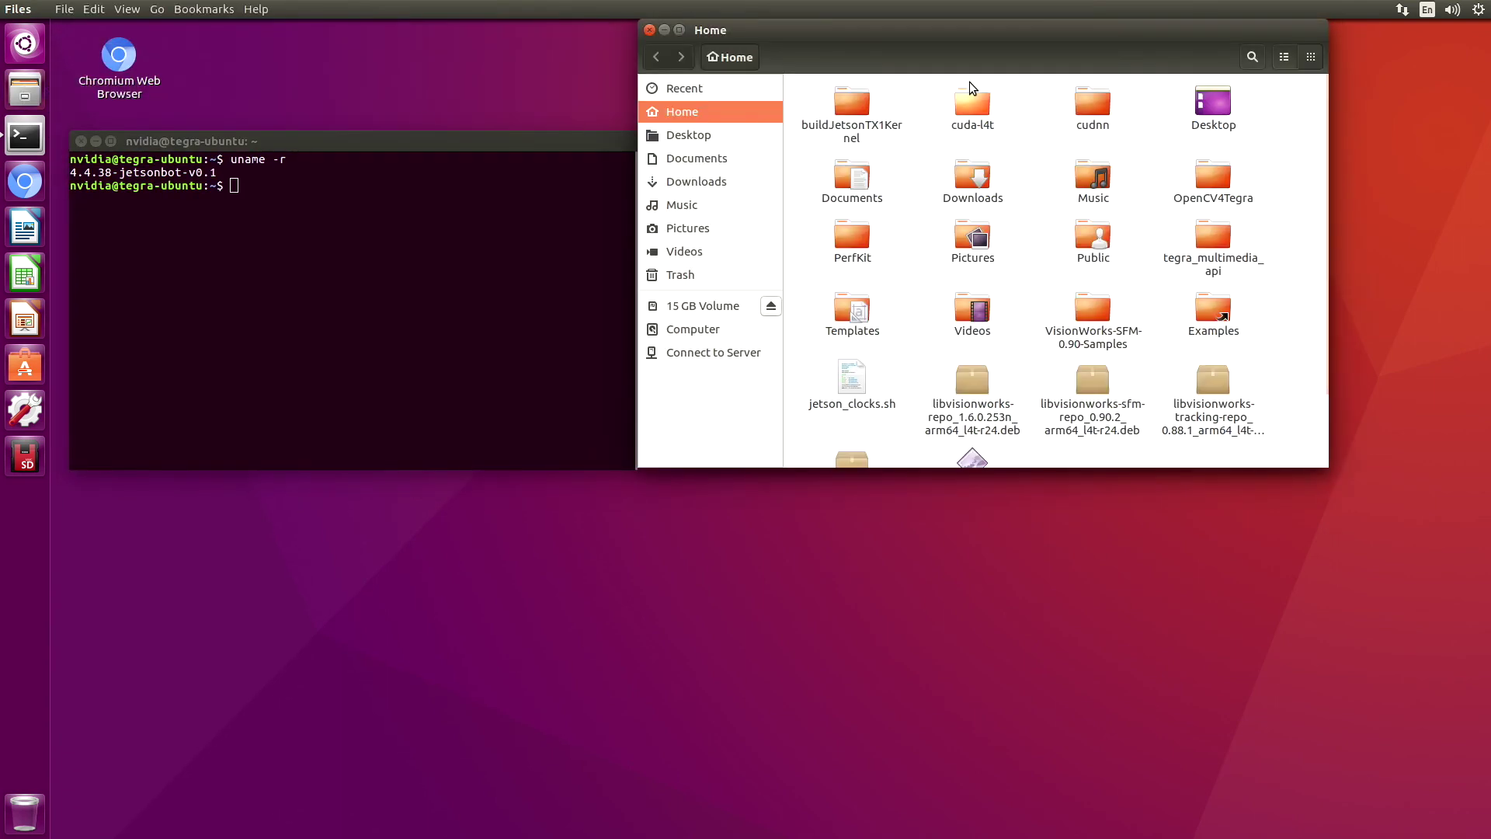
pyautogui.moveTo(962, 34); pyautogui.dragTo(1048, 80)
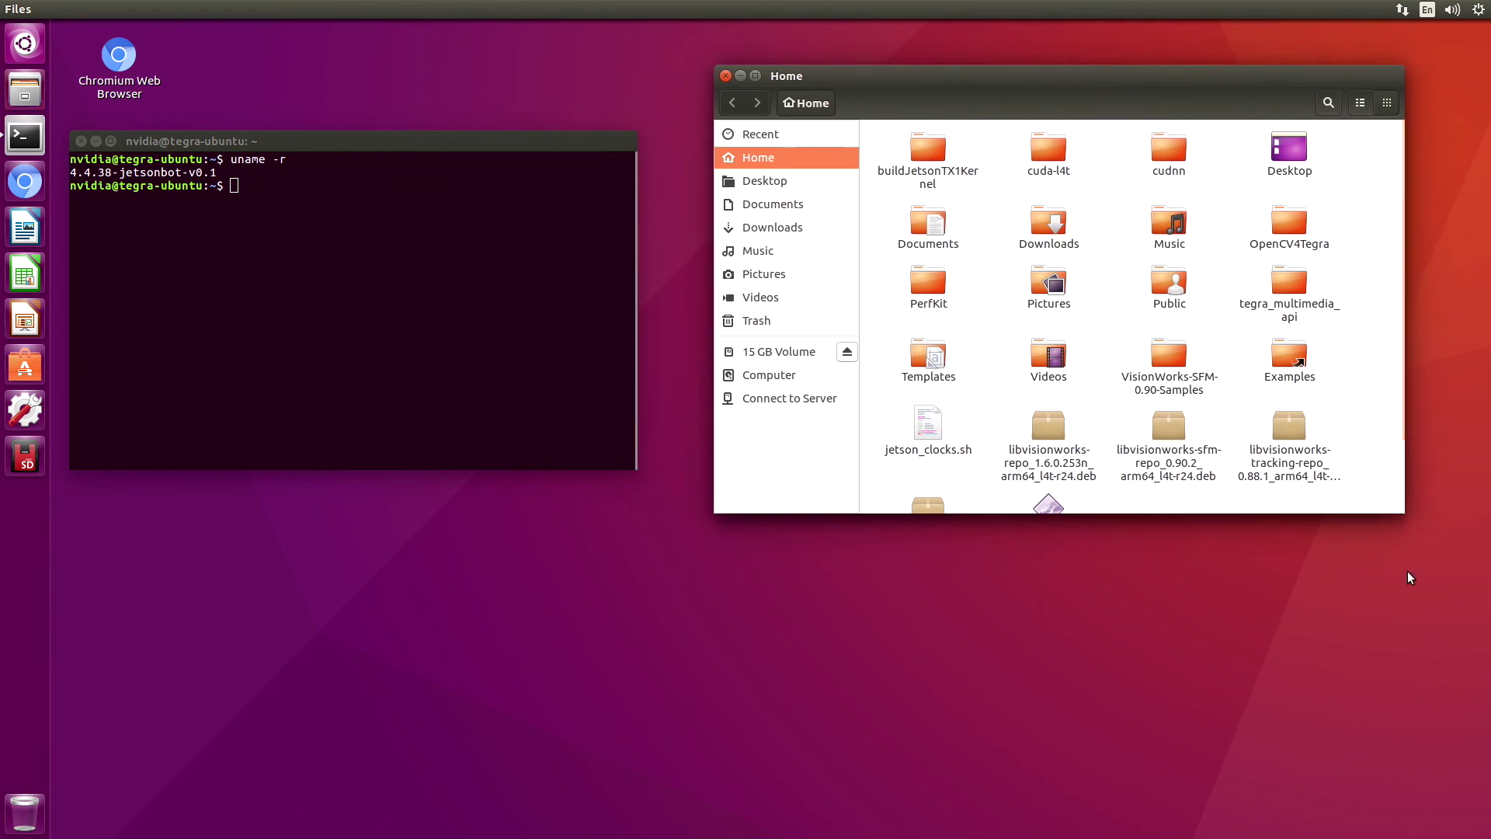
pyautogui.moveTo(1404, 518); pyautogui.dragTo(1472, 701)
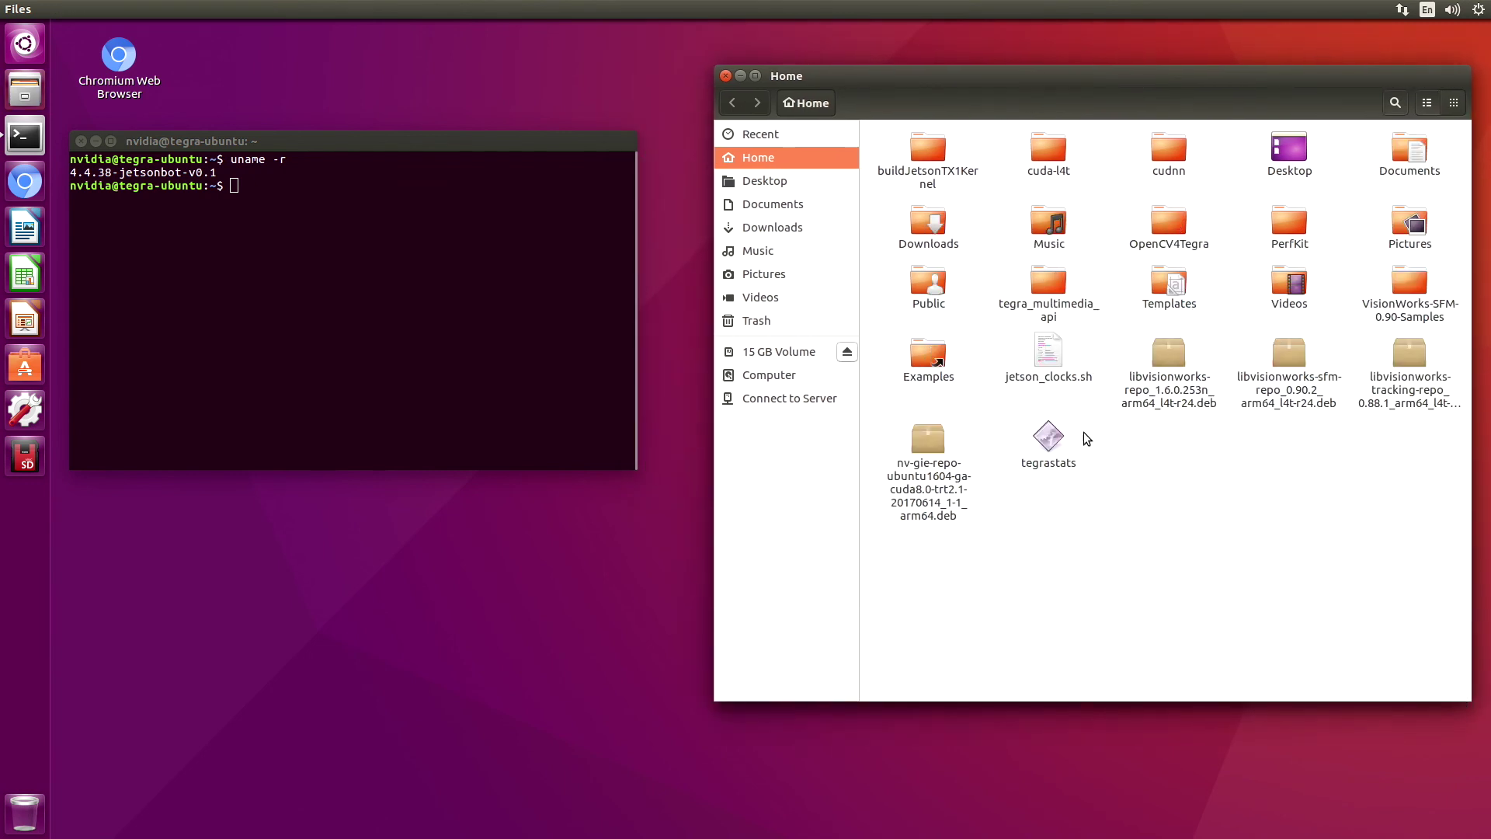
# Check the Home folder's Properties for free space, then close the dialog
pyautogui.rightClick(767, 157)
pyautogui.click(769, 309)
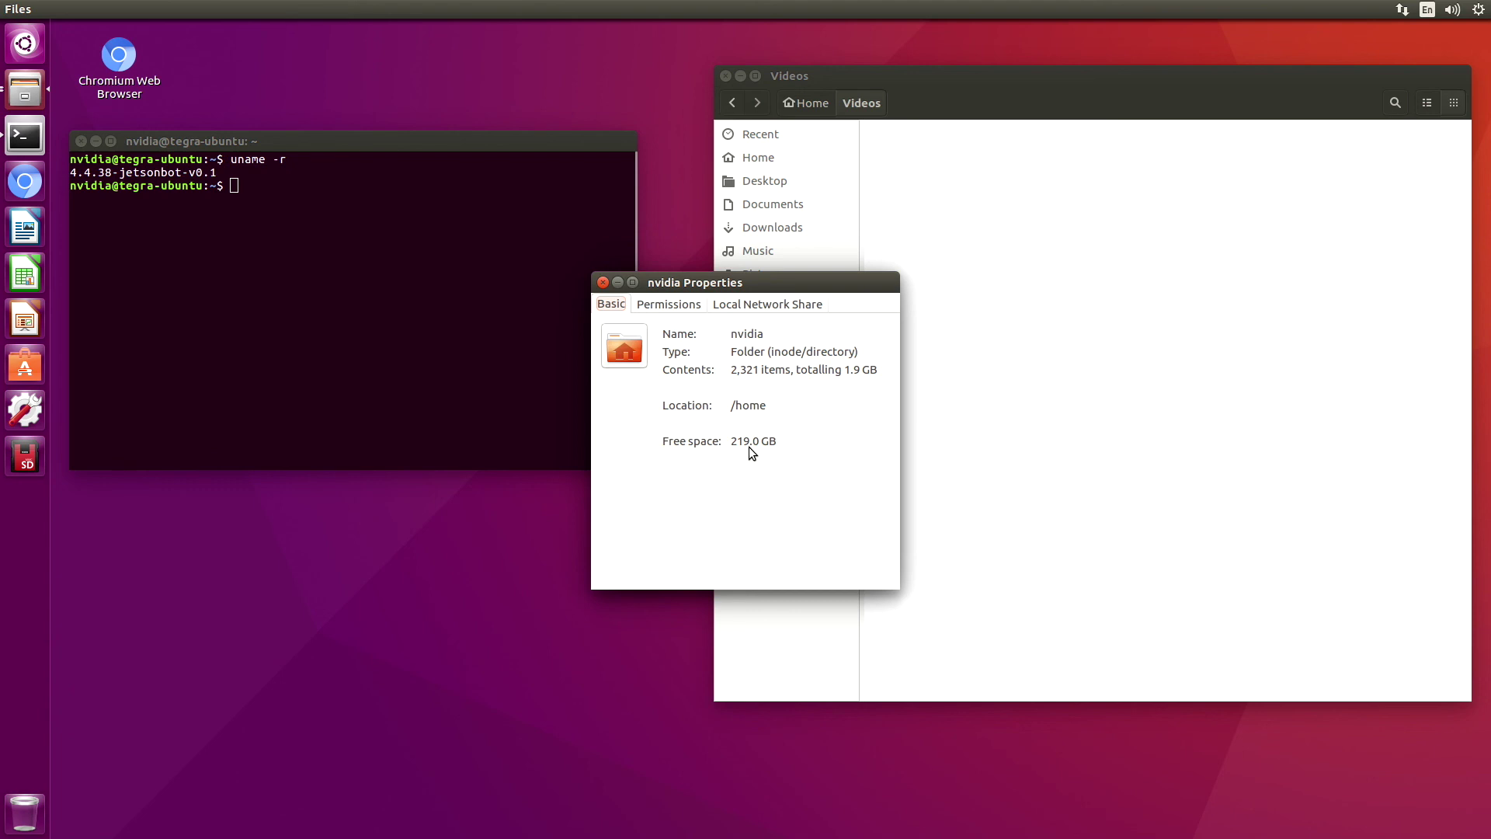
pyautogui.click(603, 282)
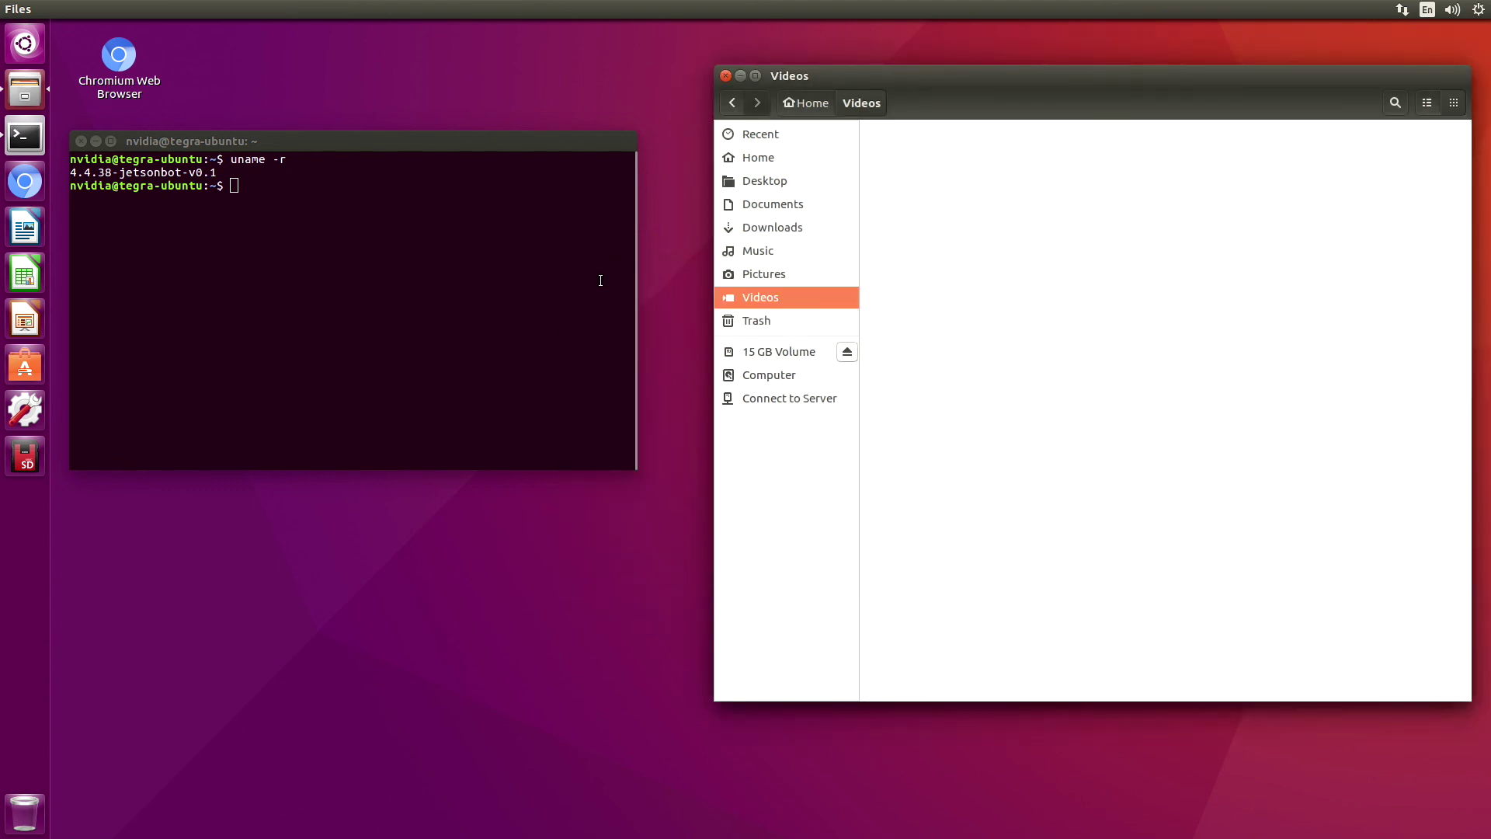